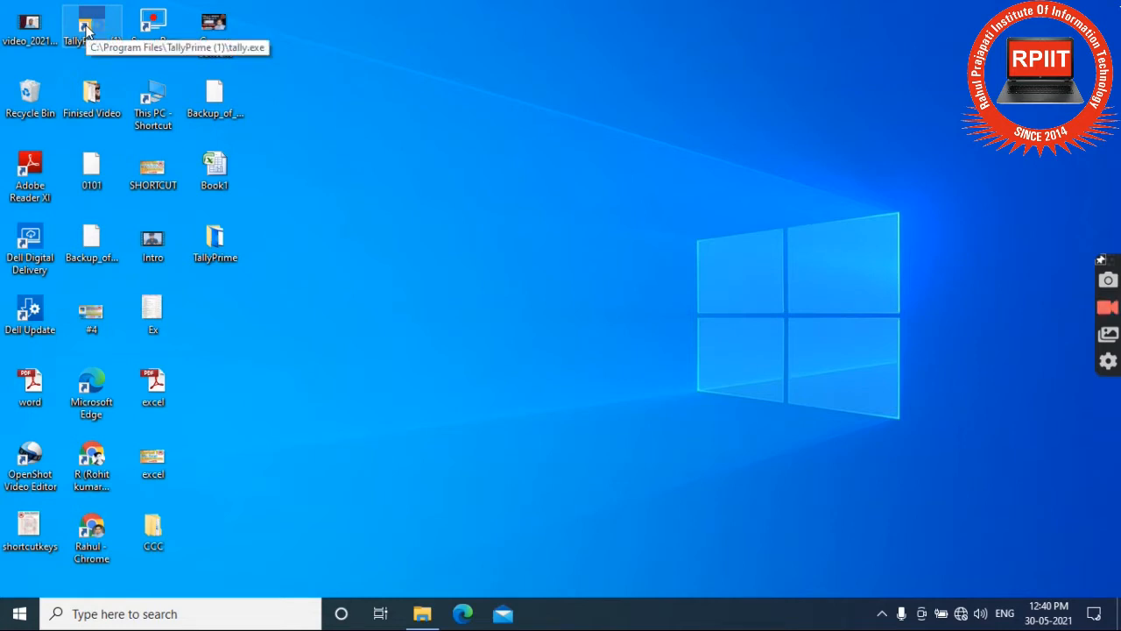
Launch TallyPrime and continue in Educational Mode so RPIIT opens at the Gateway of Tally.
double_click(86, 31)
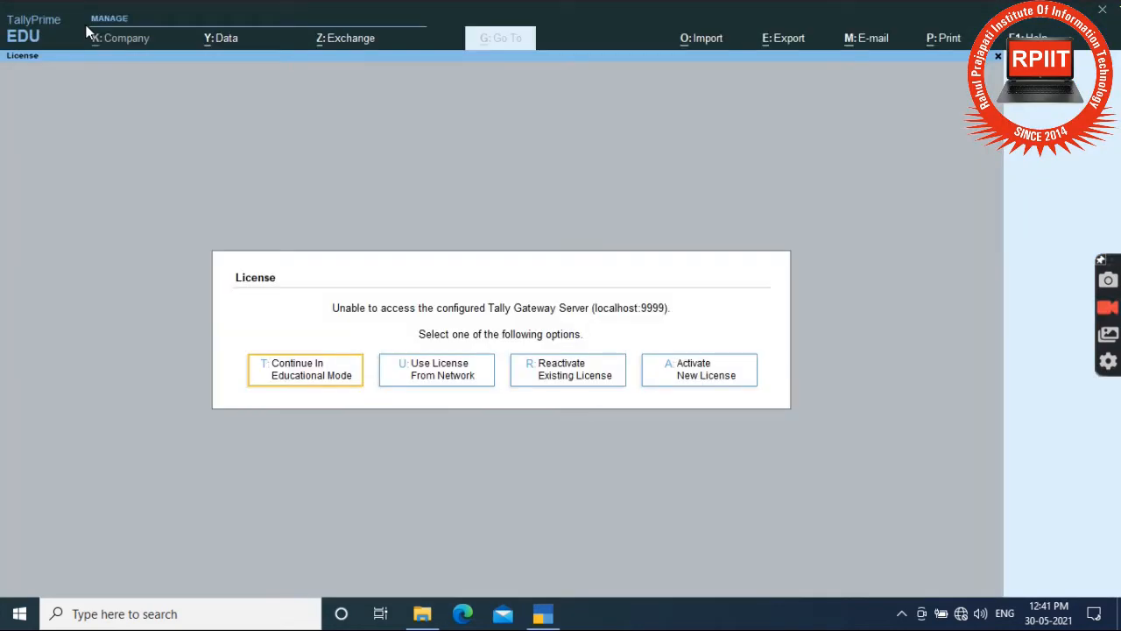
left_click(320, 372)
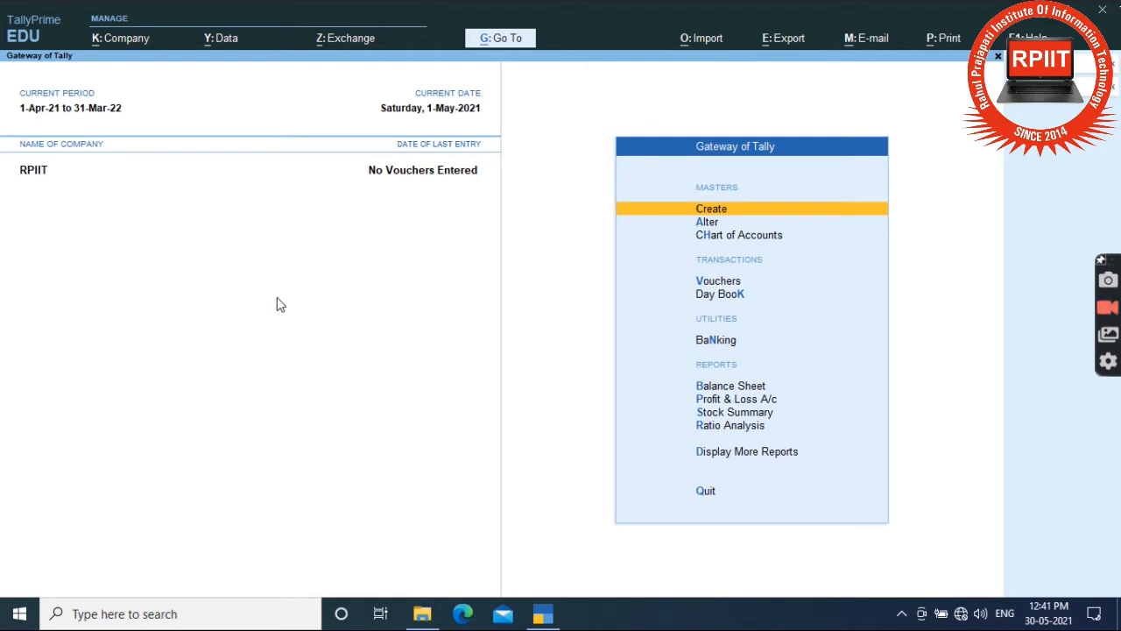
Shut the RPIIT company and load RP COPR. for 1-Apr-21 to 31-Mar-22.
key("F3")
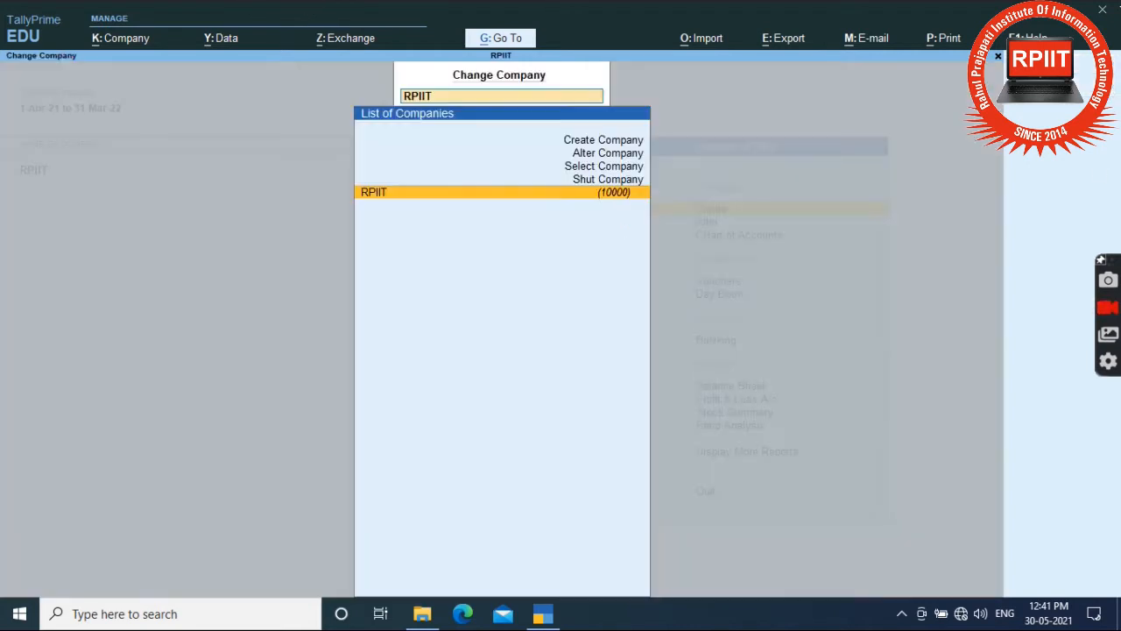
left_click(605, 179)
key("Return")
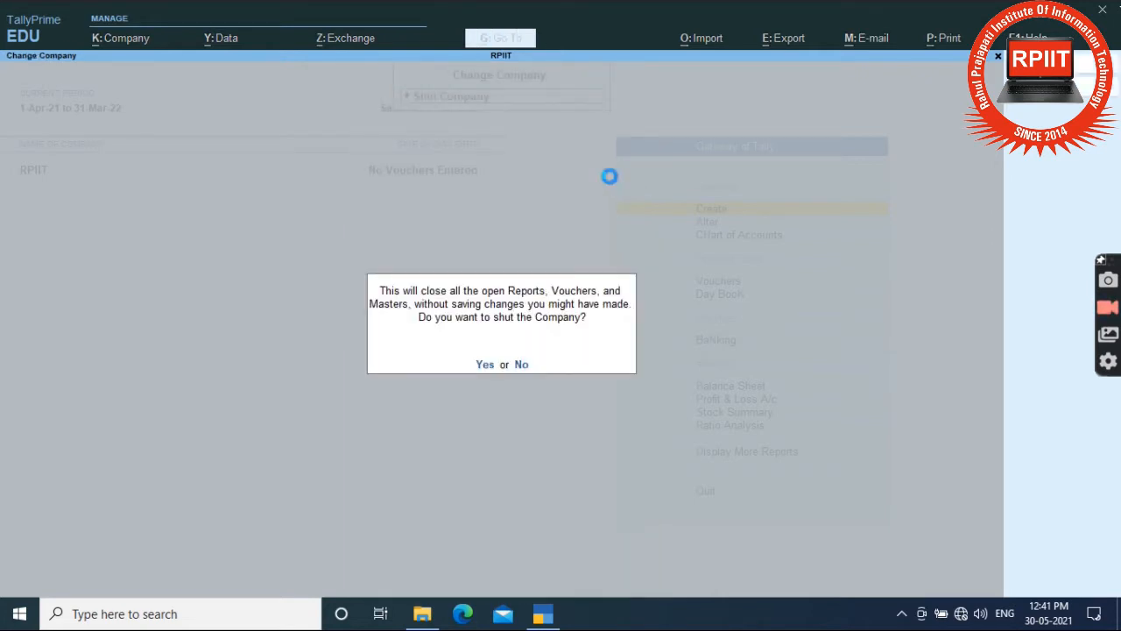
key("y")
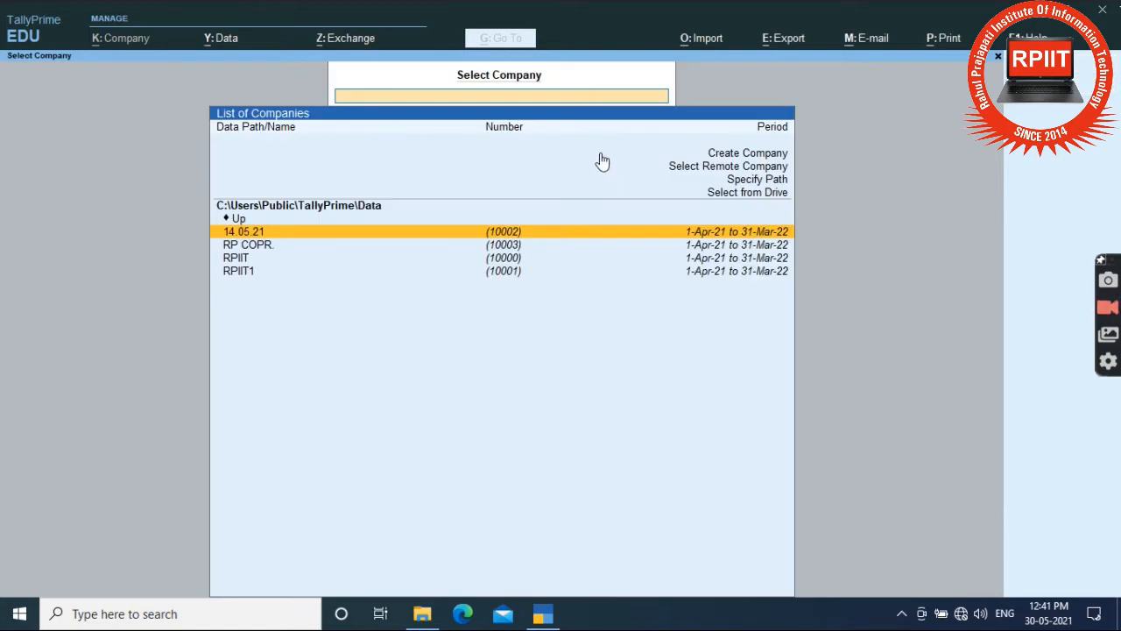
key("Down")
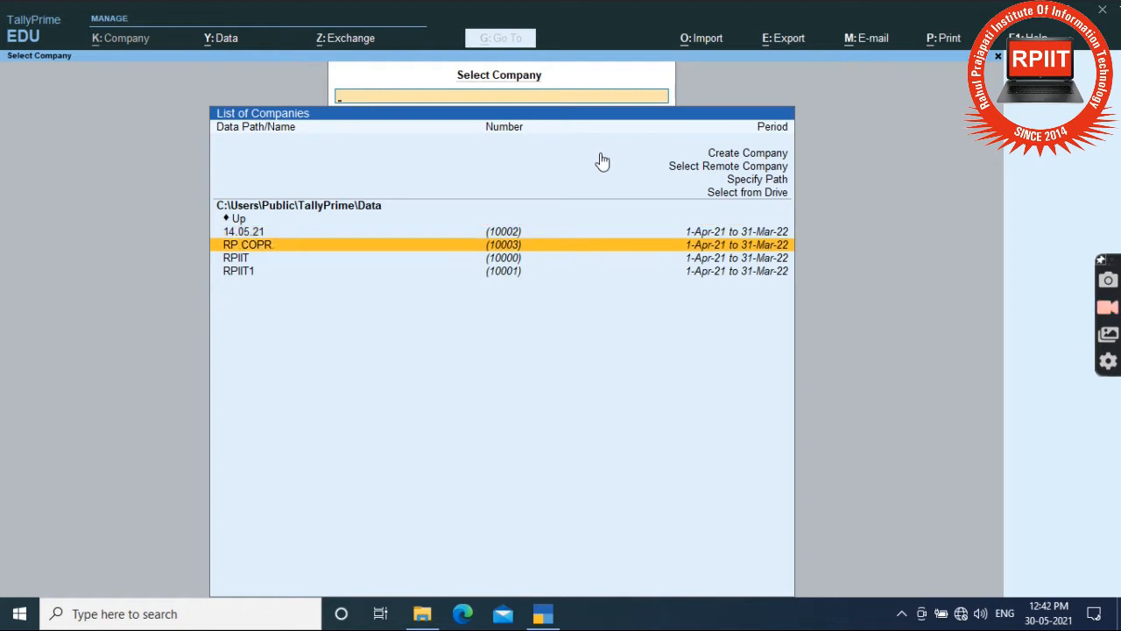
key("Return")
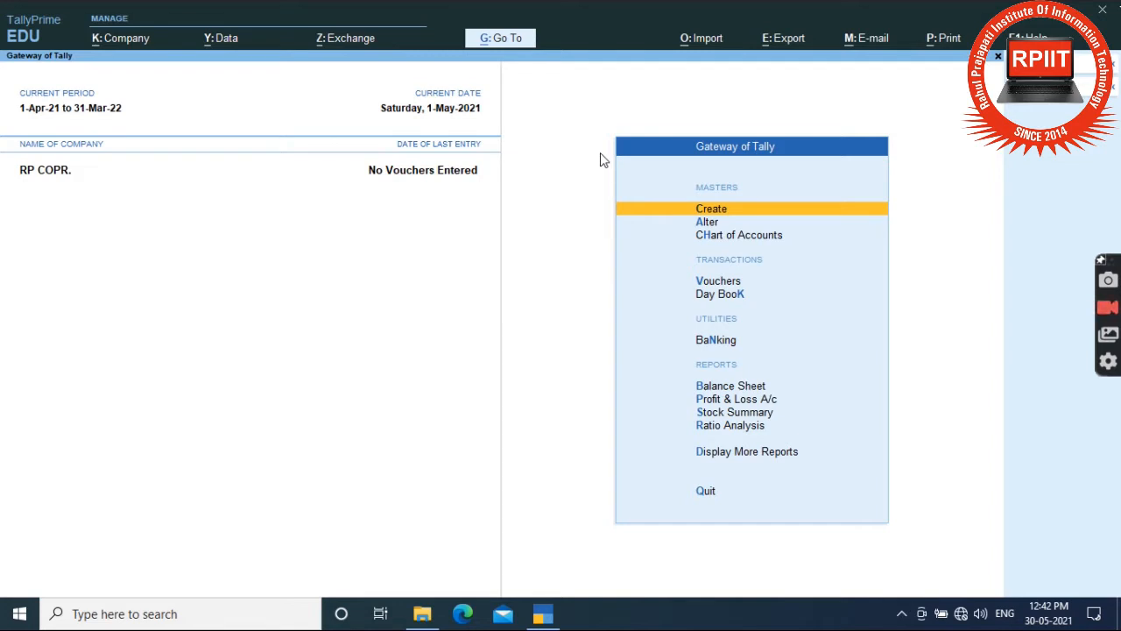
key("Return")
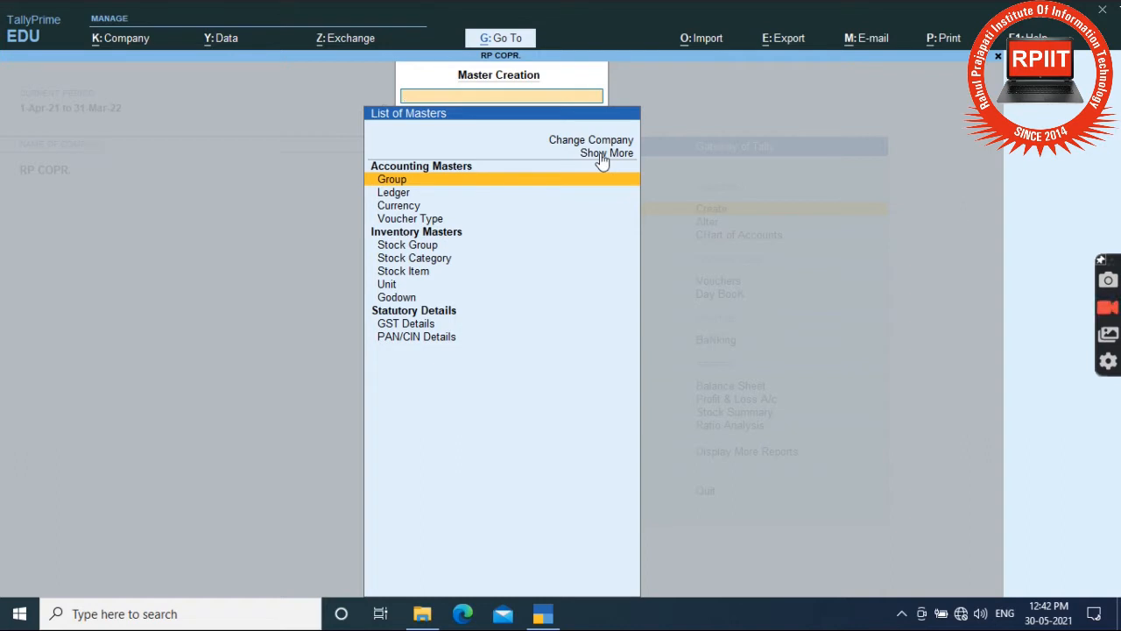
key("Return")
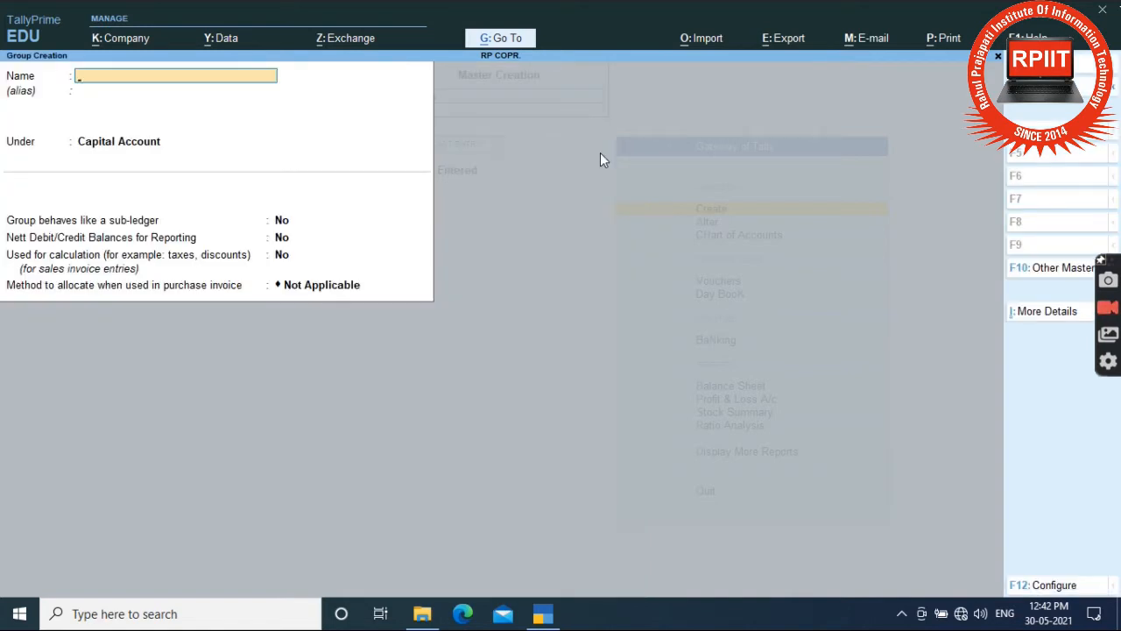
key("Escape")
key("Return")
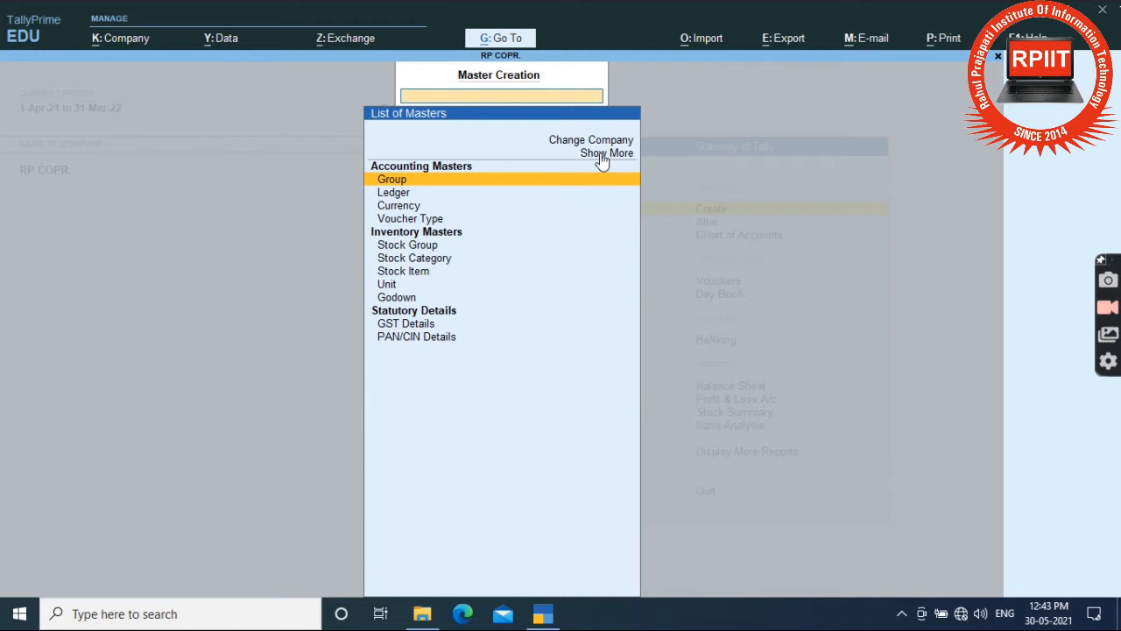
key("Escape")
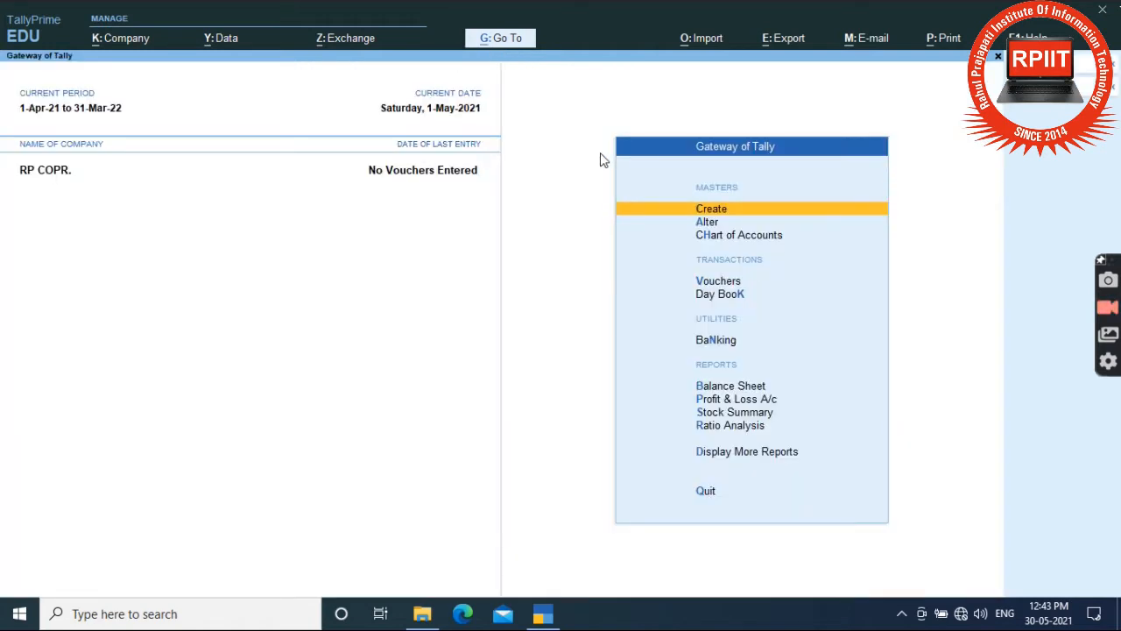
key("Down")
key("Return")
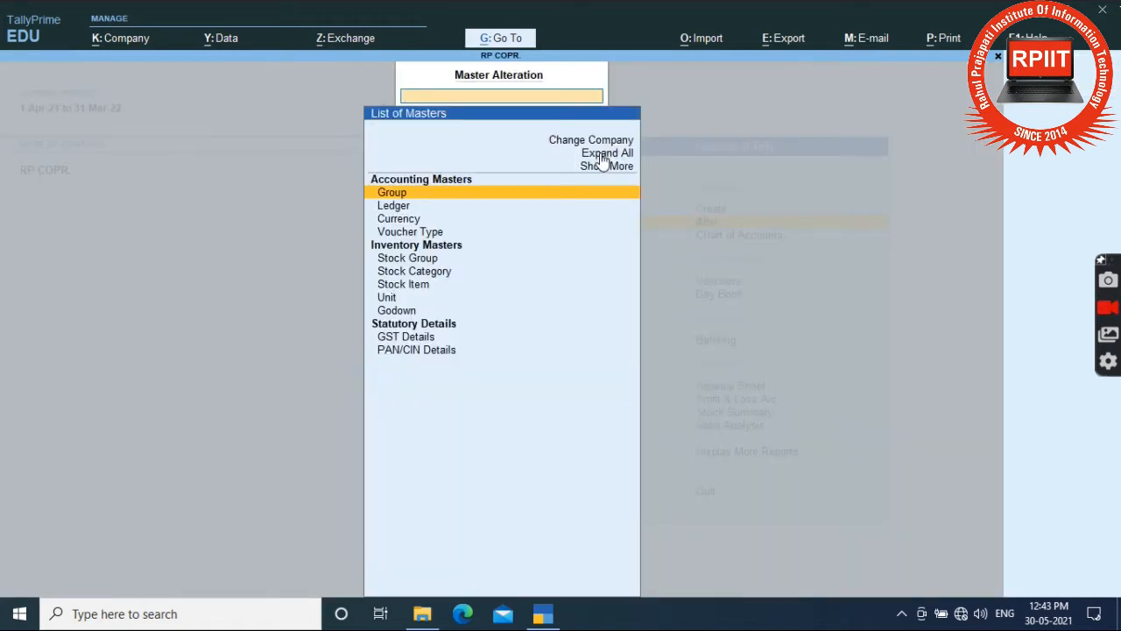
key("Return")
key("Down")
key("Down")
key("Down")
key("Down")
key("Down")
key("Down")
key("Down")
key("Down")
key("Down")
key("Down")
key("Down")
key("Down")
key("Down")
key("Down")
key("Down")
key("Down")
key("Down")
key("Down")
key("Down")
key("Down")
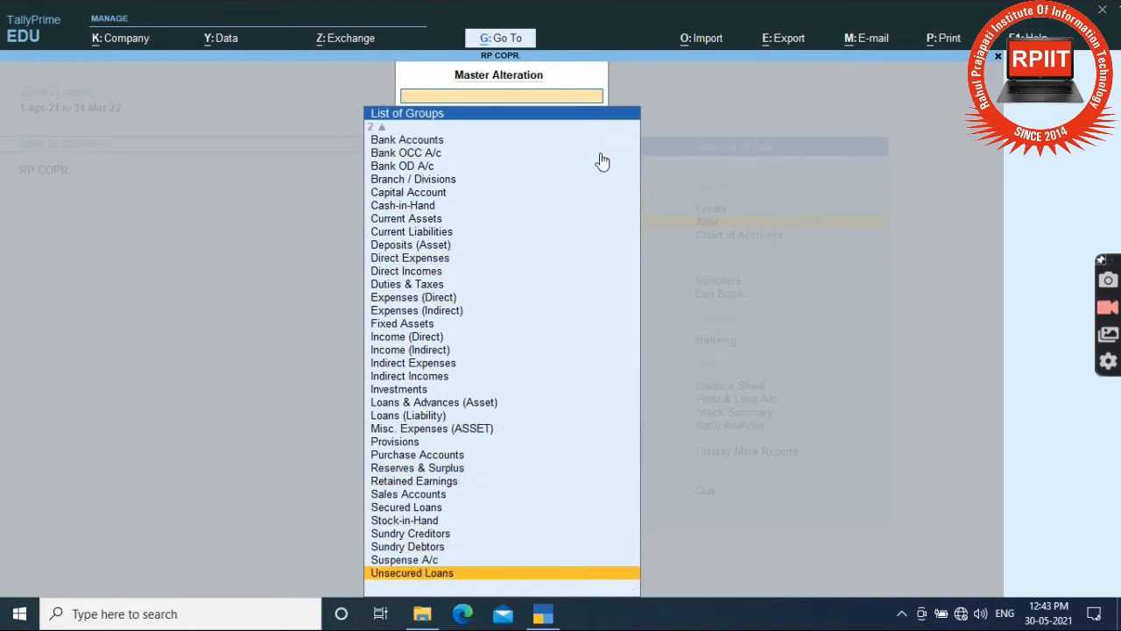
key("Up")
key("Up")
key("Up")
key("Up")
key("Up")
key("Up")
key("Up")
key("Up")
key("Up")
key("Up")
key("Up")
key("Up")
key("Up")
key("Up")
key("Up")
key("Up")
key("Up")
key("Up")
key("Up")
key("Up")
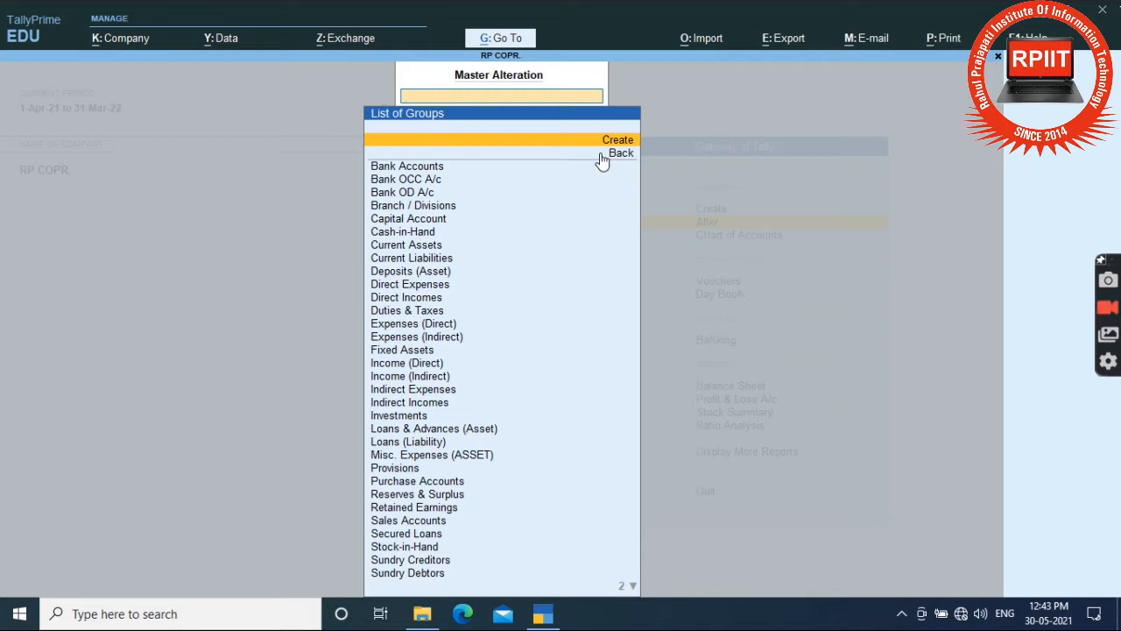
left_click(601, 156)
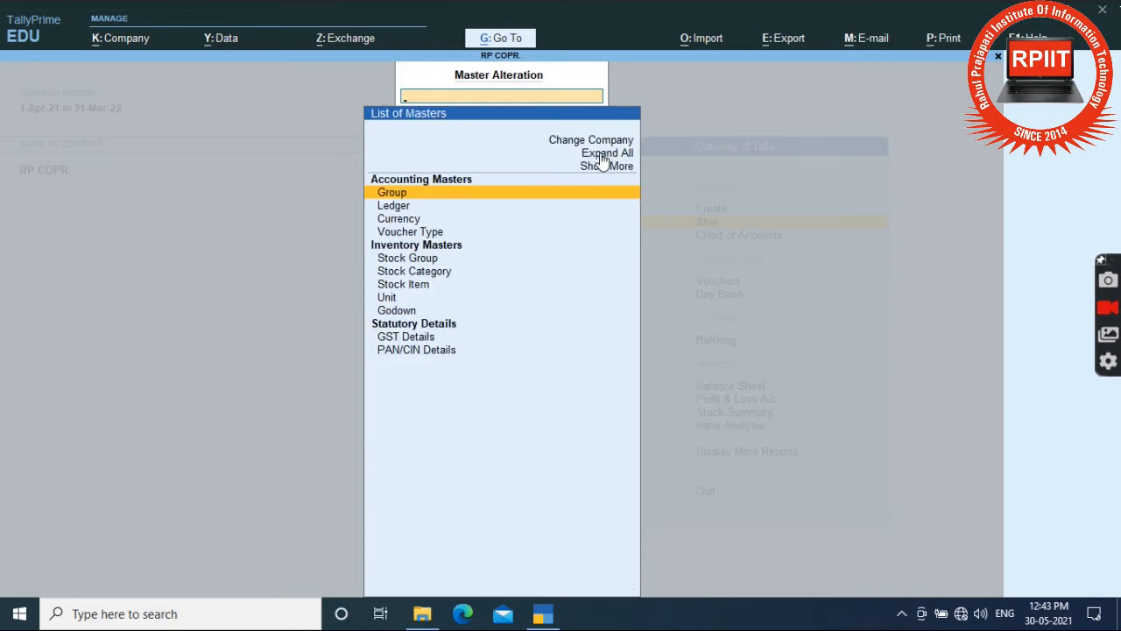
key("Escape")
key("Return")
key("Down")
key("Up")
key("Return")
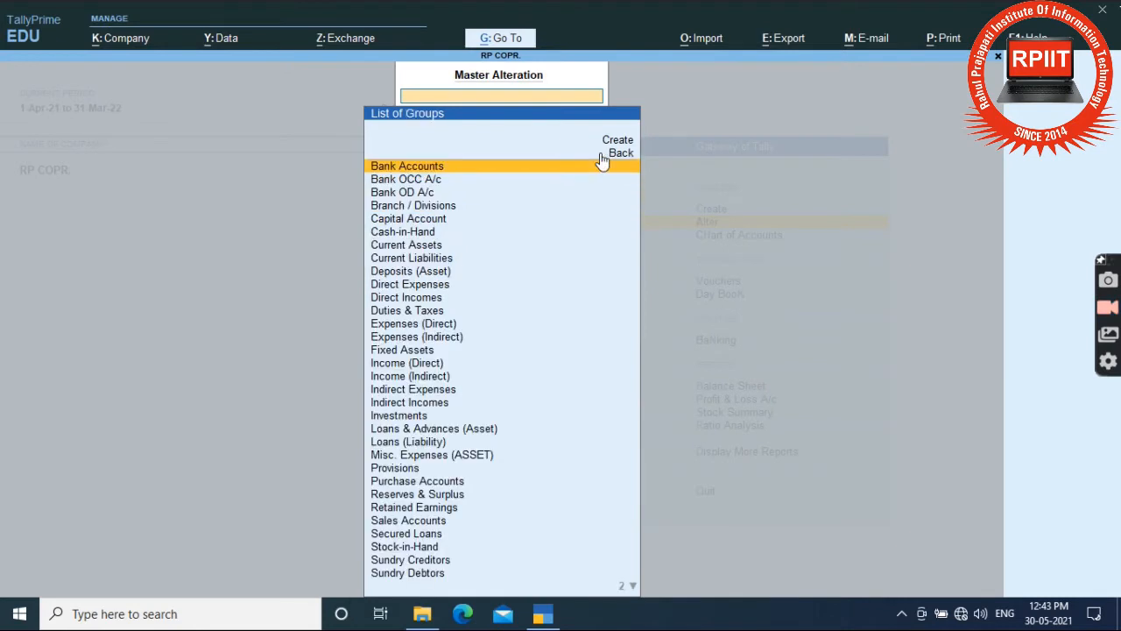
key("Down")
key("Down")
key("Down")
key("Down")
key("Down")
key("Down")
key("Down")
key("Down")
key("Down")
key("Down")
key("Down")
key("Down")
key("Down")
key("Down")
key("Down")
key("Down")
key("Down")
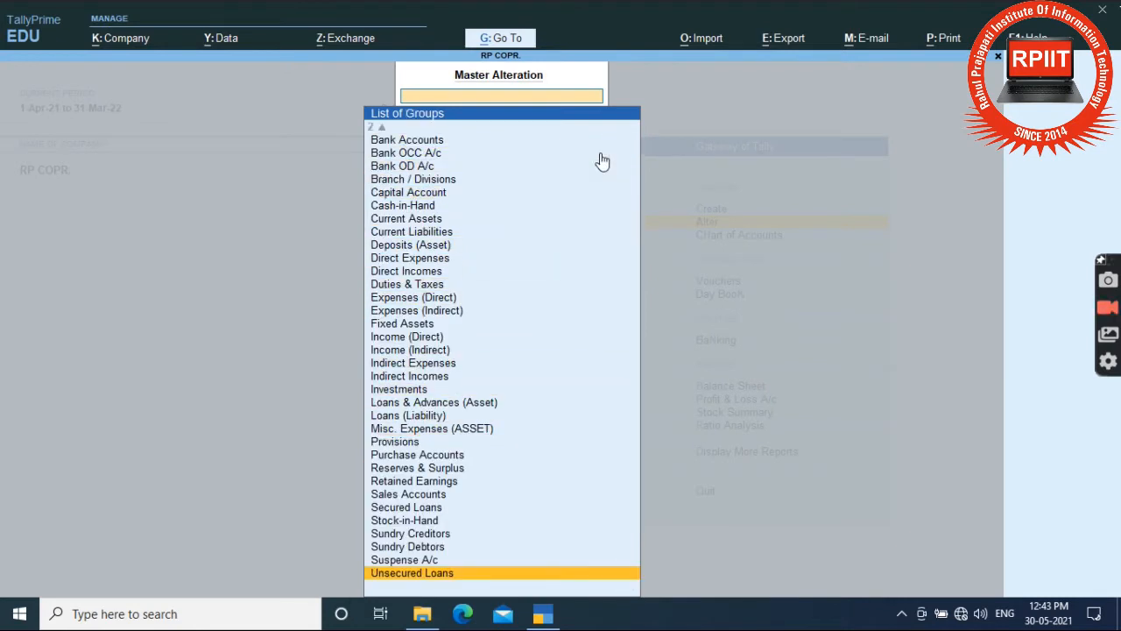
key("Up")
key("Up")
key("Up")
key("Up")
key("Up")
key("Up")
key("Up")
key("Up")
key("Up")
key("Up")
key("Up")
key("Up")
key("Up")
key("Up")
key("Up")
key("Up")
key("Up")
key("Up")
key("Up")
key("Up")
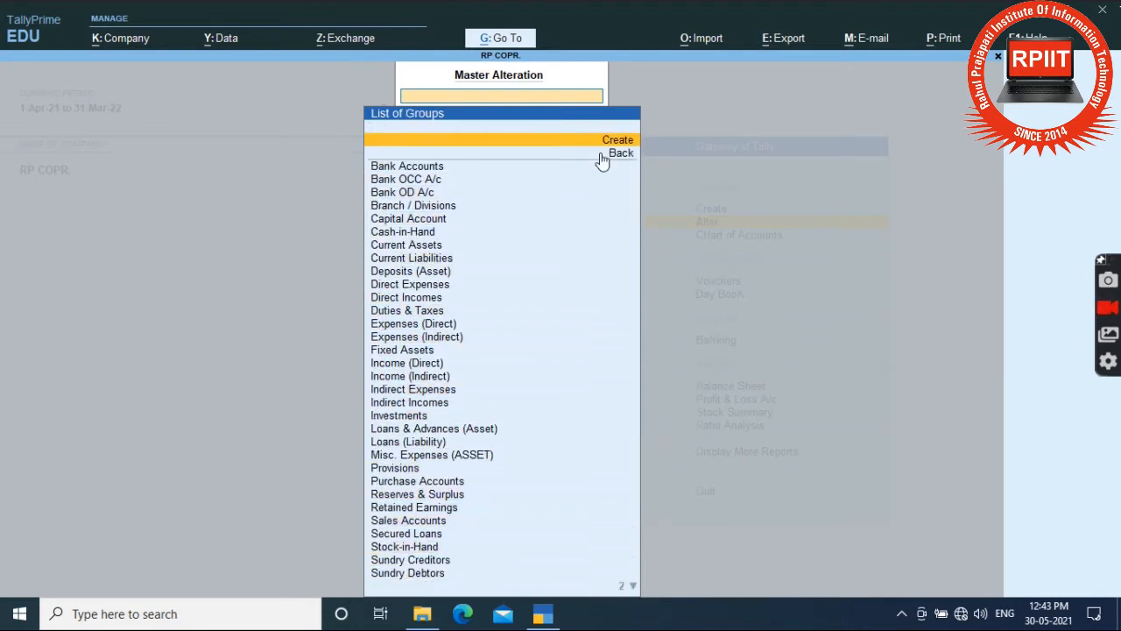
left_click(601, 156)
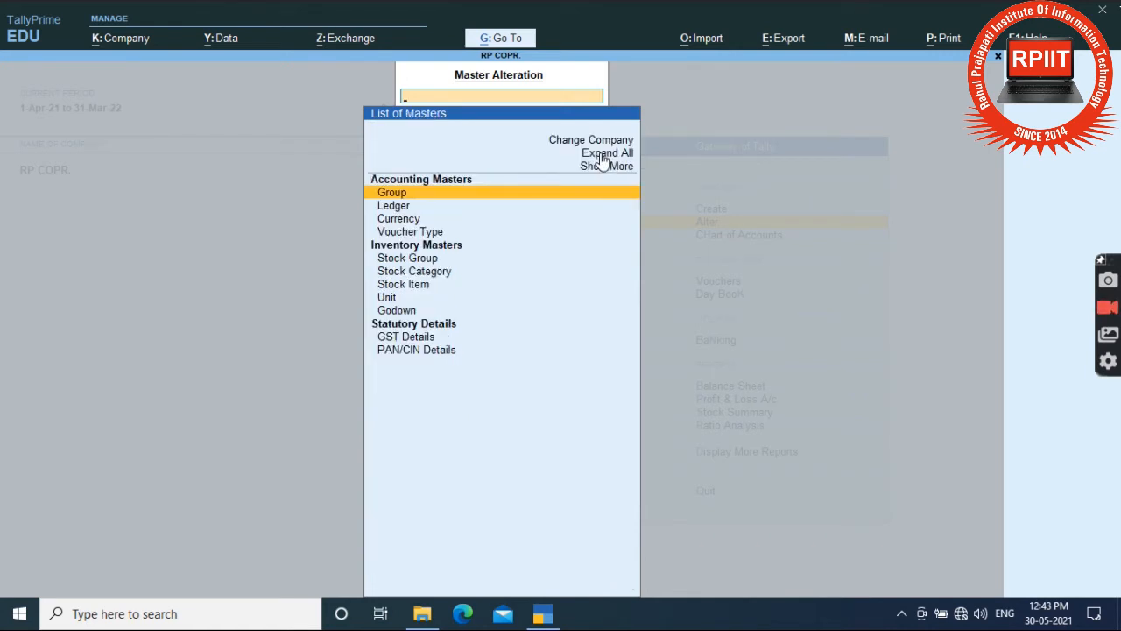
key("Escape")
key("Up")
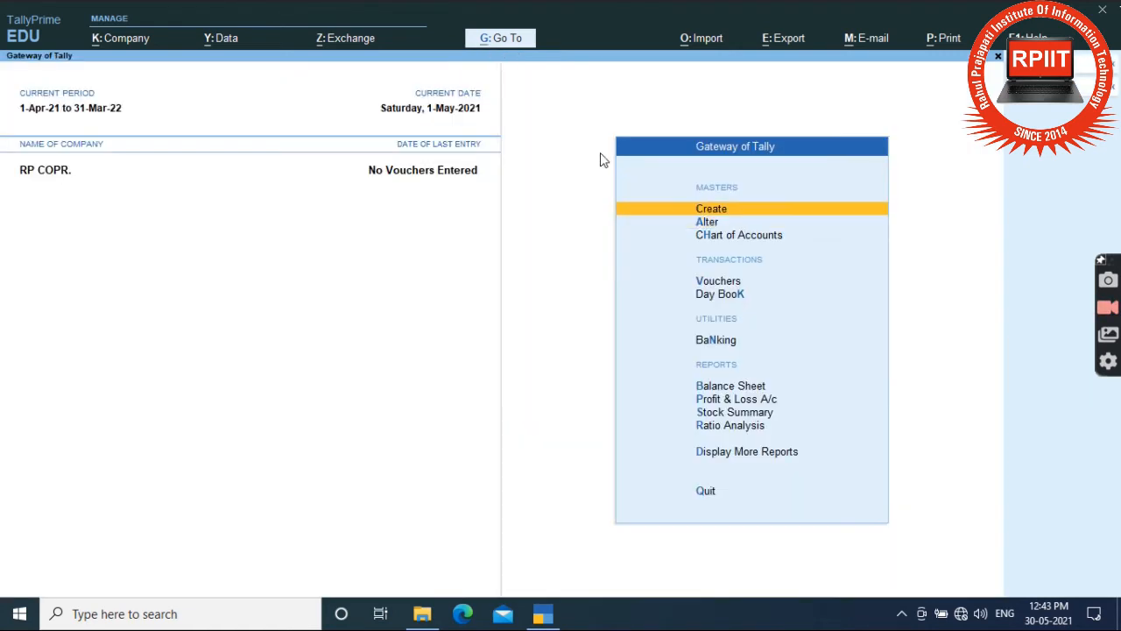
Create a new group named Outstanding Expenses with Current Liabilities as its parent.
key("Return")
key("Return")
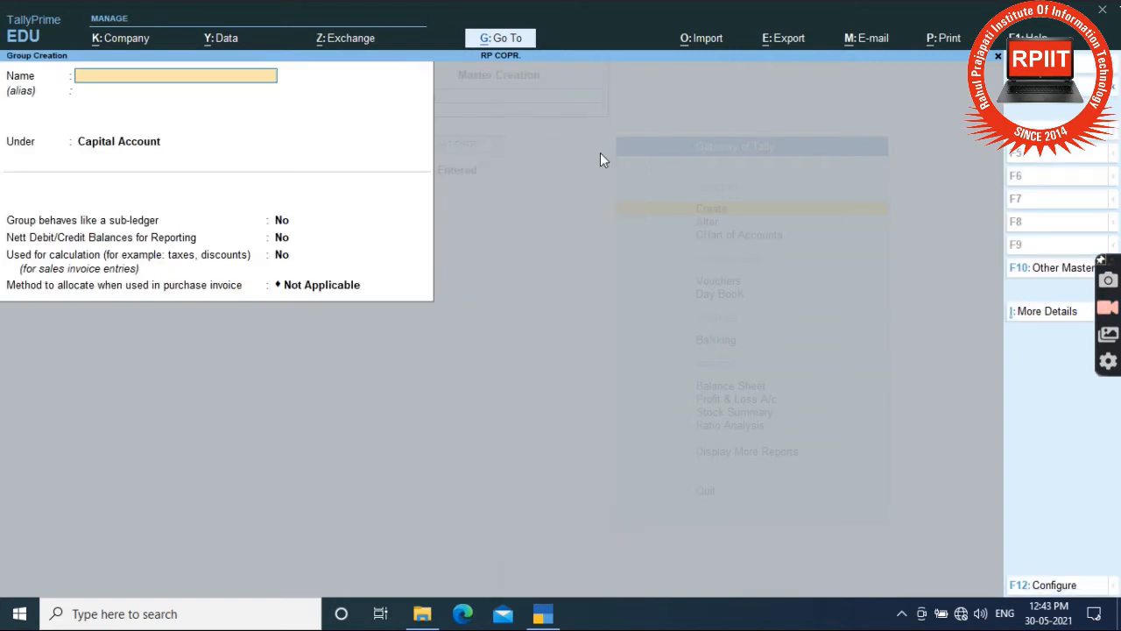
type("Outstanding Expe")
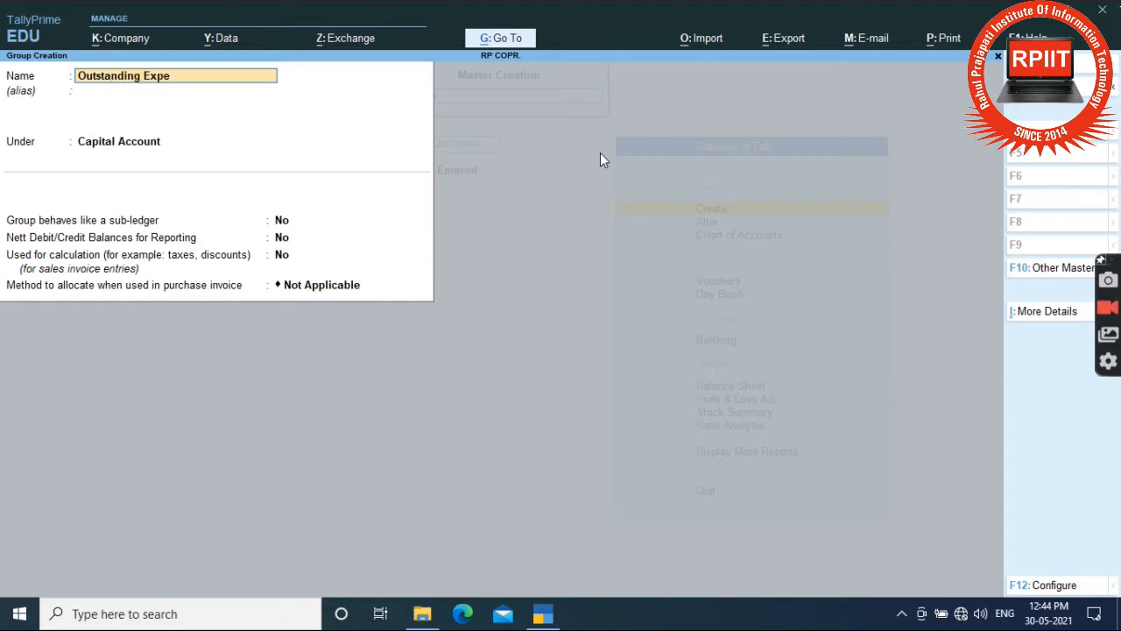
type("nses")
key("Return")
key("Return")
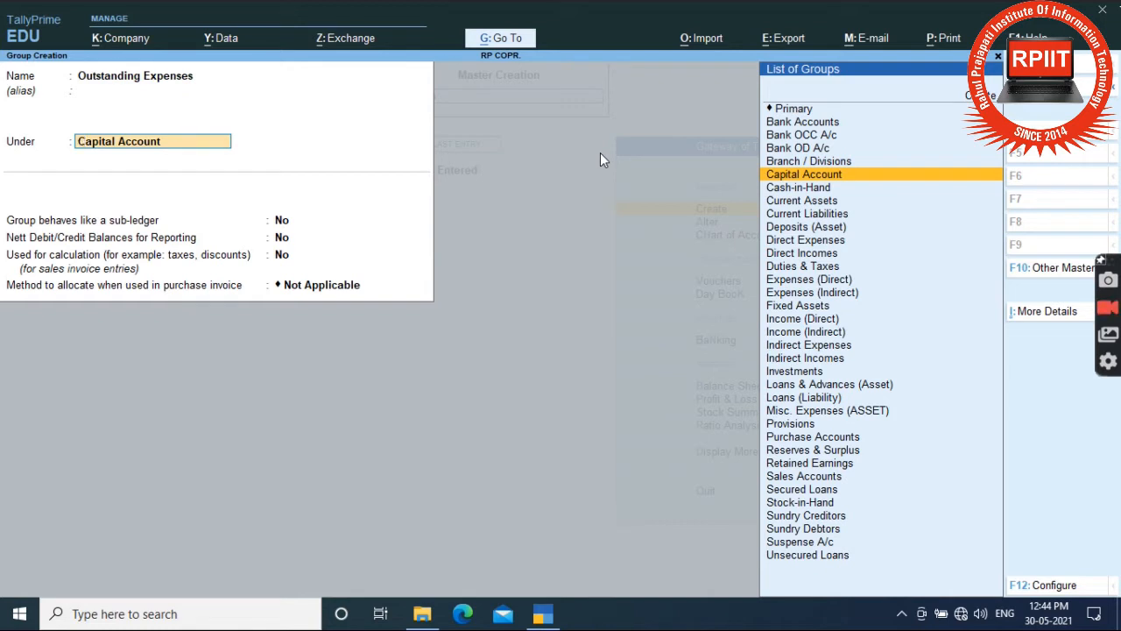
type("Cu")
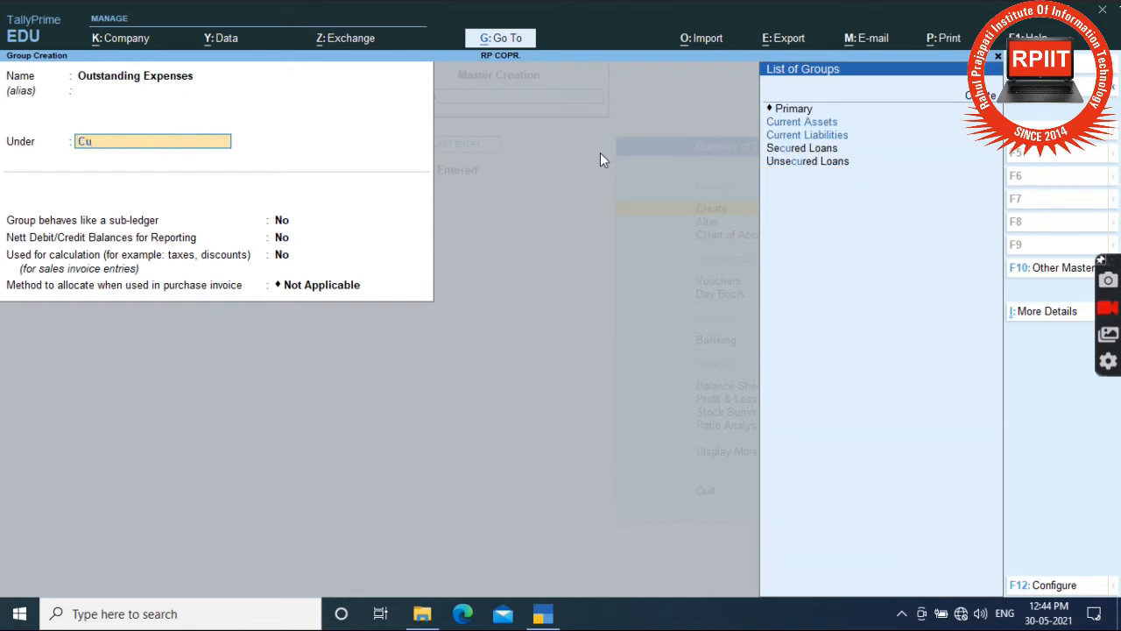
key("Down")
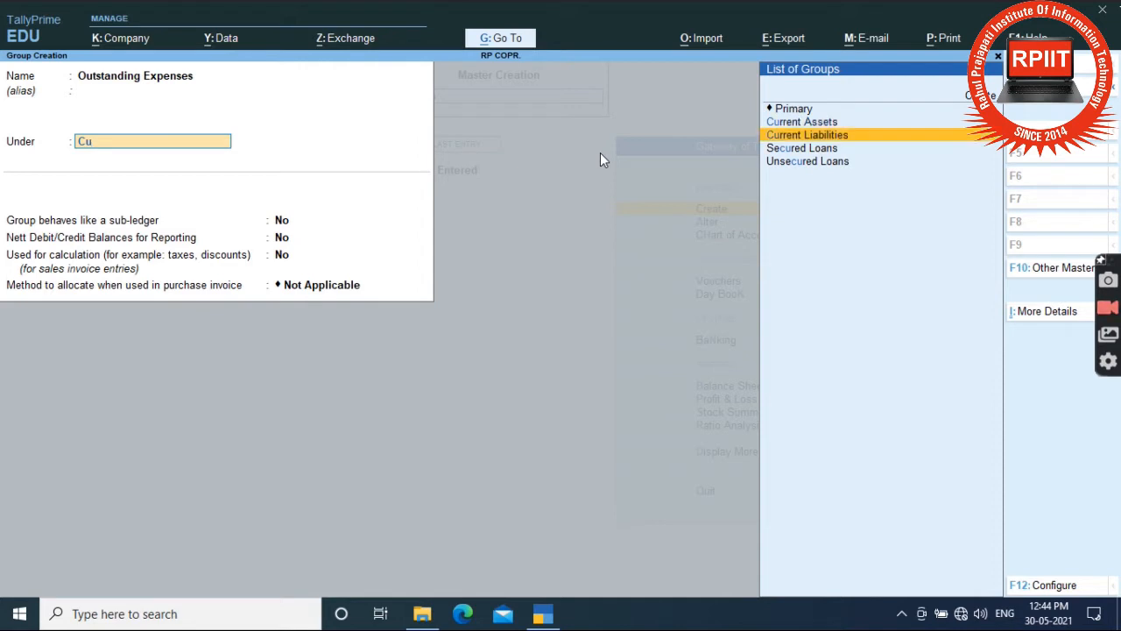
key("Up")
key("Down")
Keep default sub-ledger and allocation settings, save the group, and quit the next blank form unsaved.
key("Return")
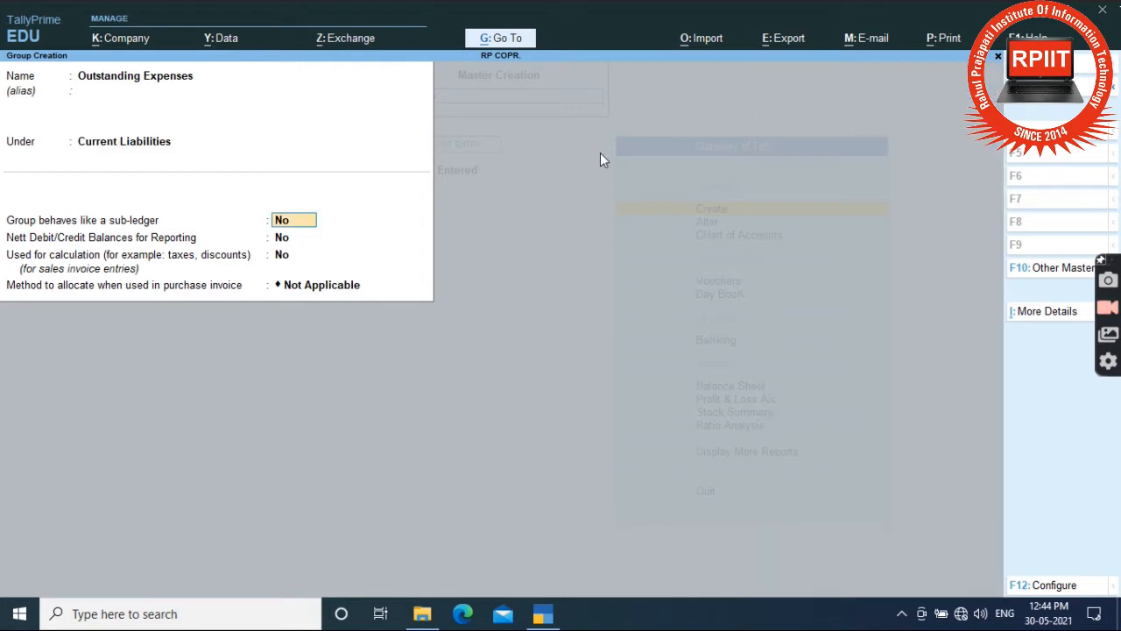
key("Return")
key("Return")
key("Return")
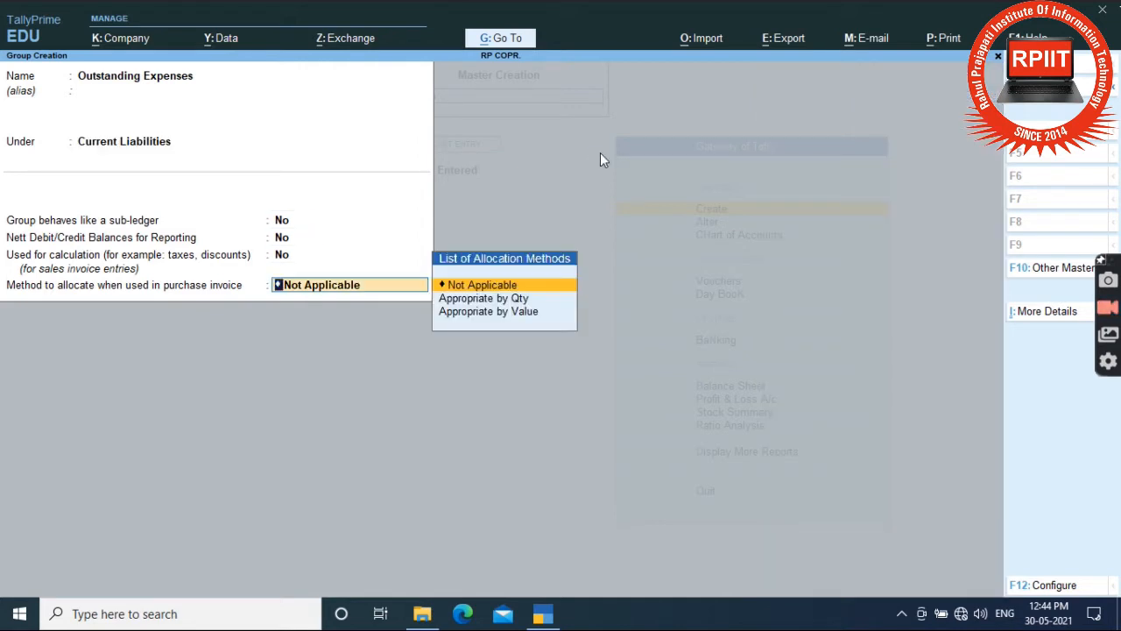
key("Return")
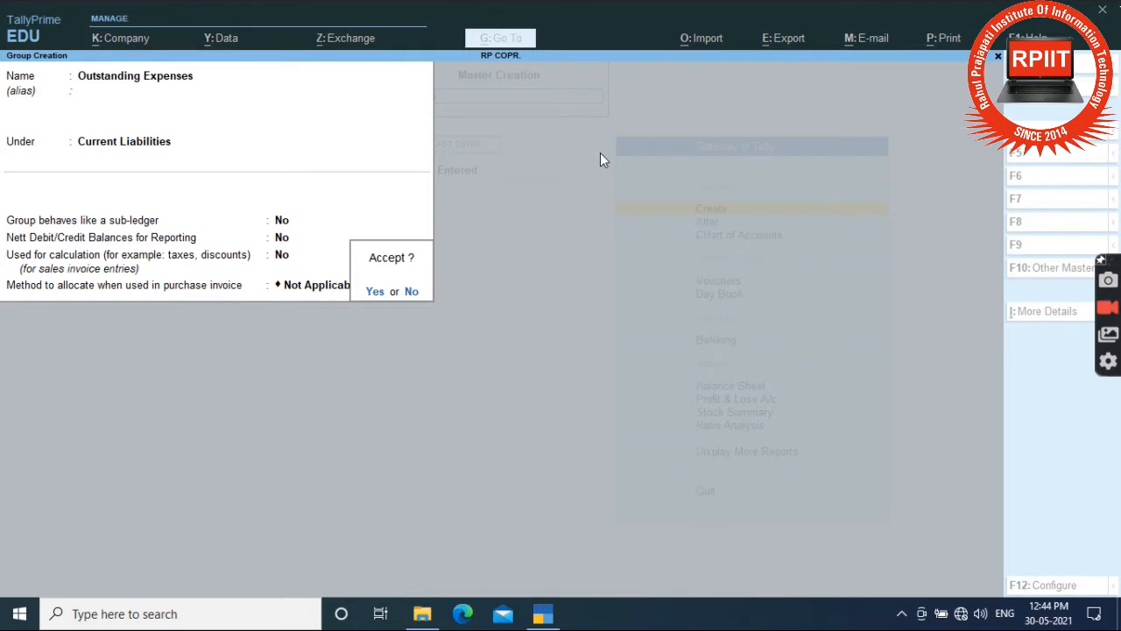
key("Return")
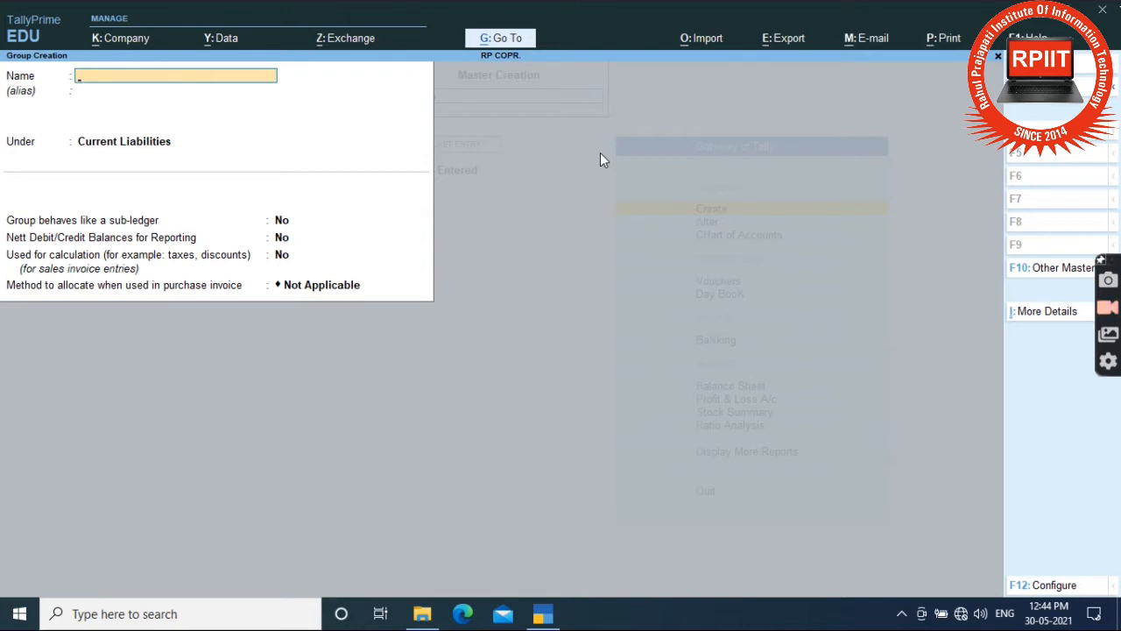
key("Escape")
key("Return")
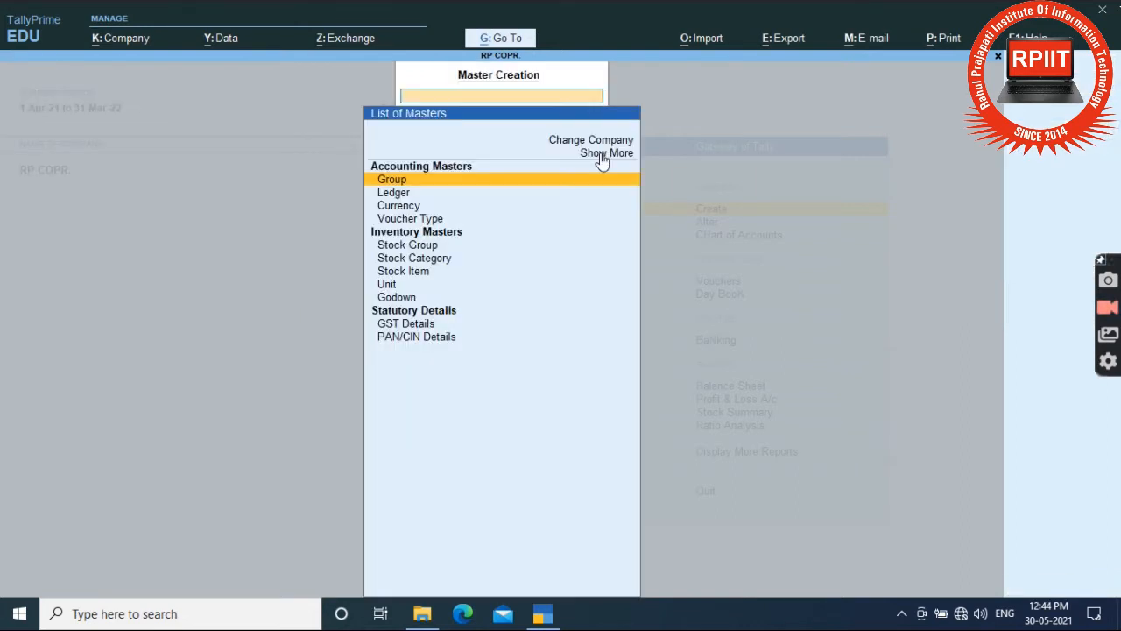
Open Chart of Accounts and view the 29 groups, including Outstanding Expenses.
key("Escape")
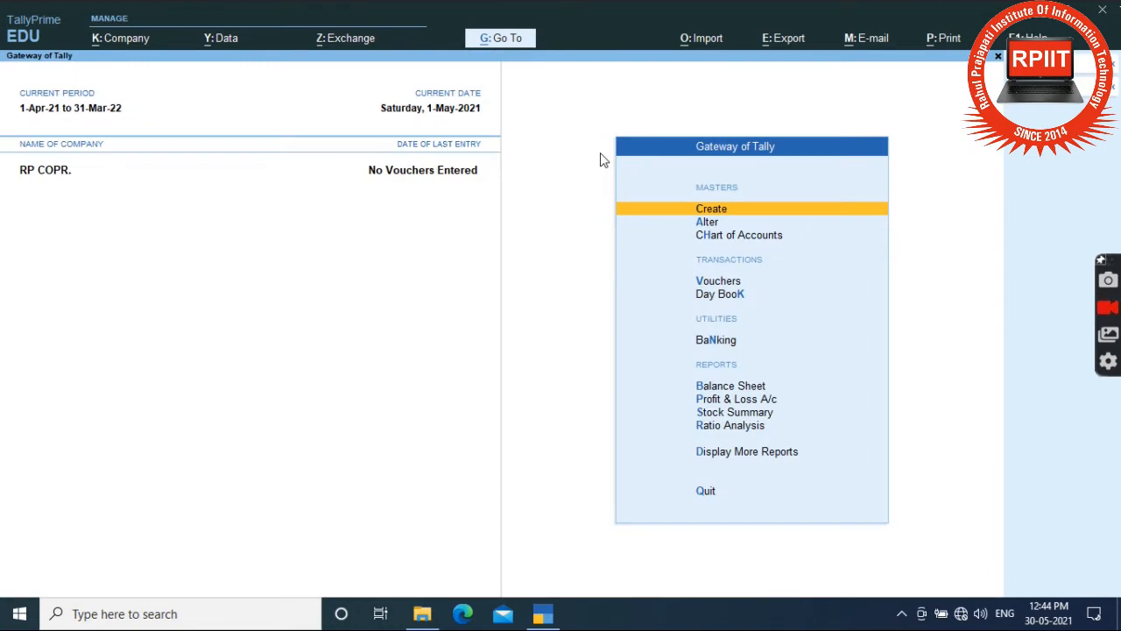
key("Down")
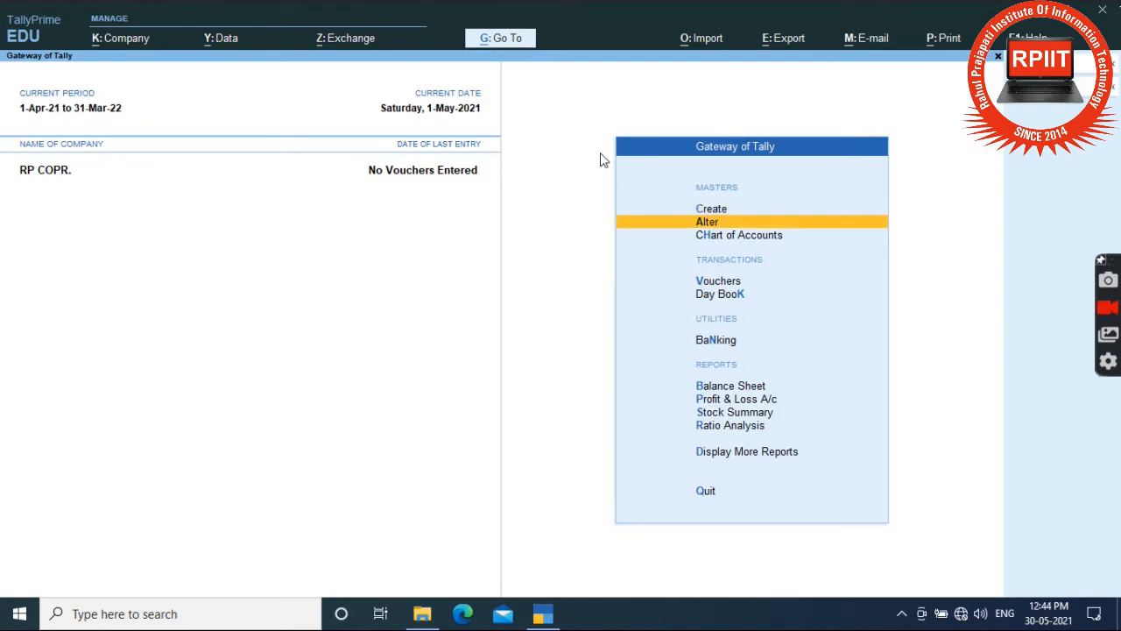
key("Down")
key("Return")
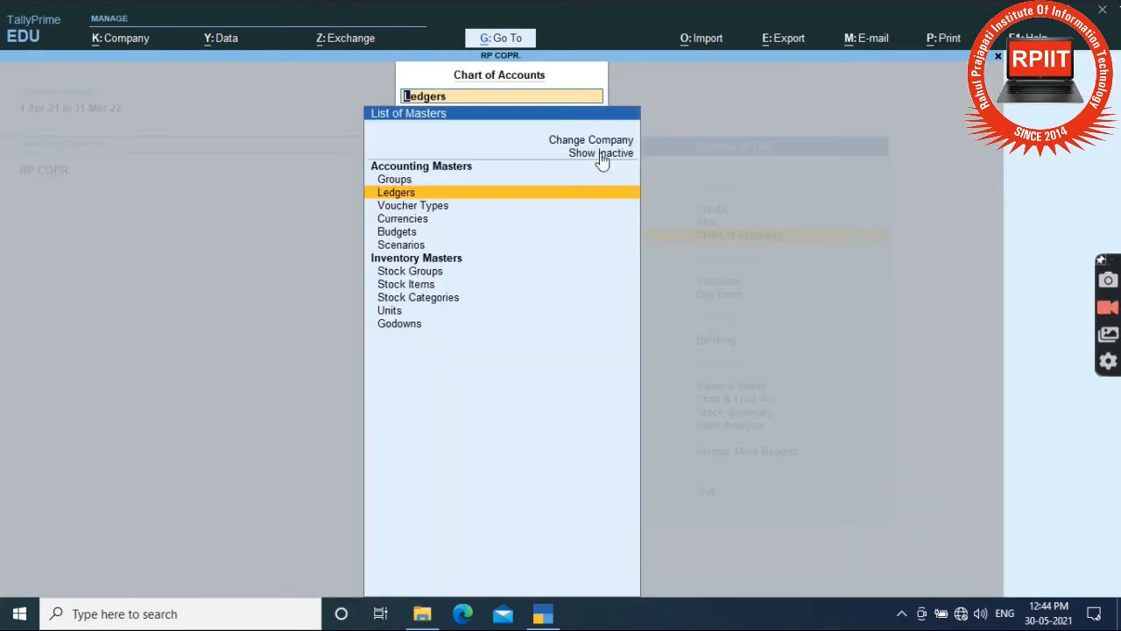
key("Up")
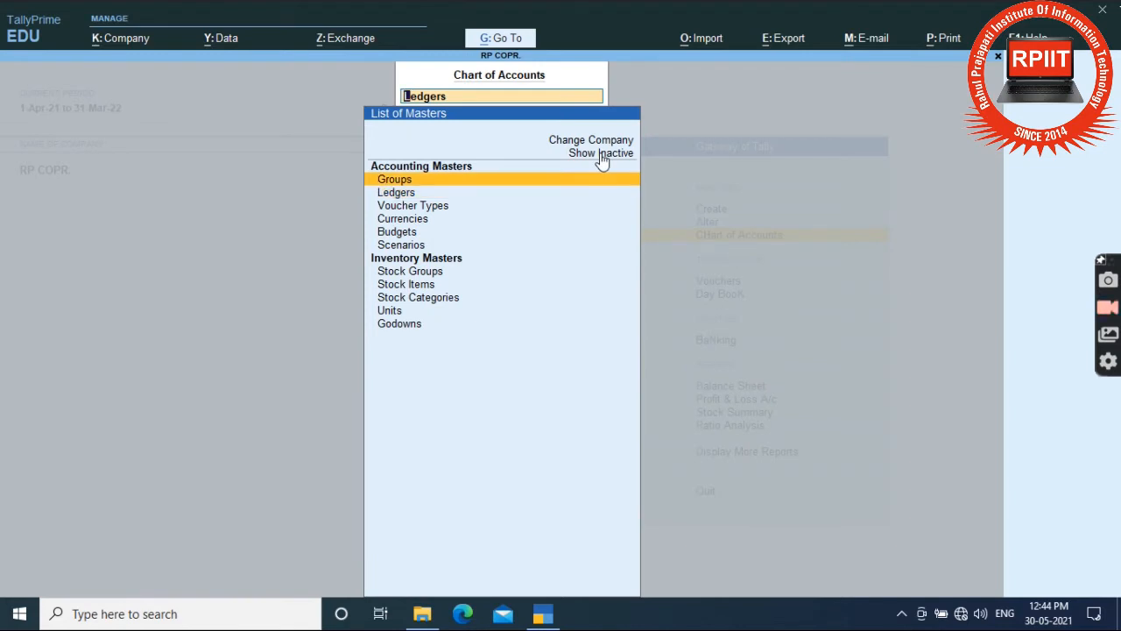
key("Down")
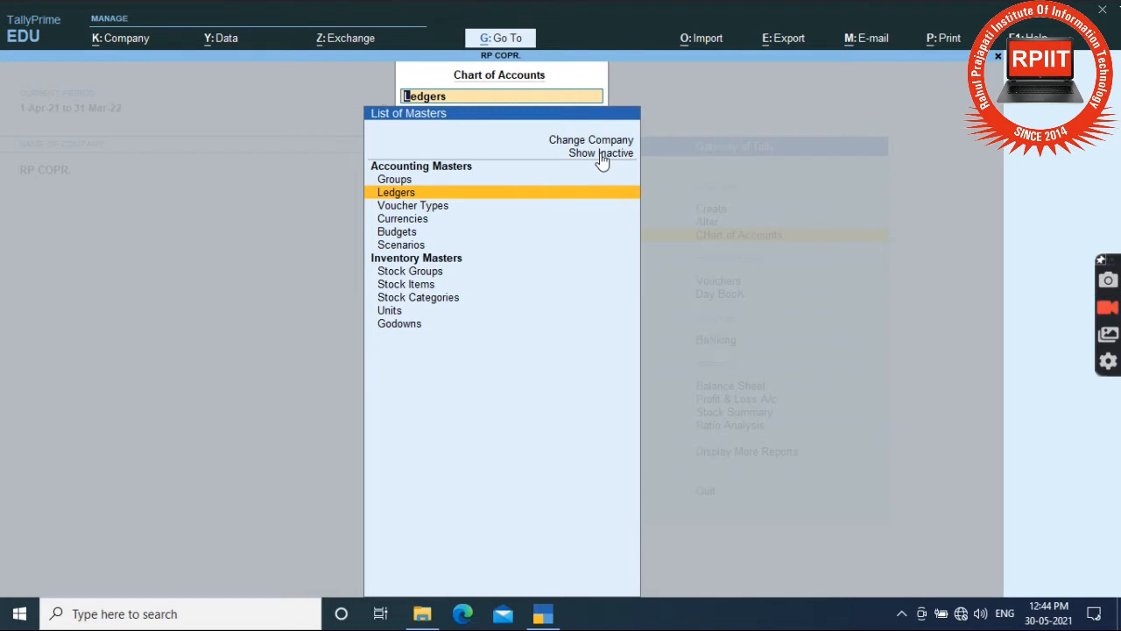
key("Up")
key("Return")
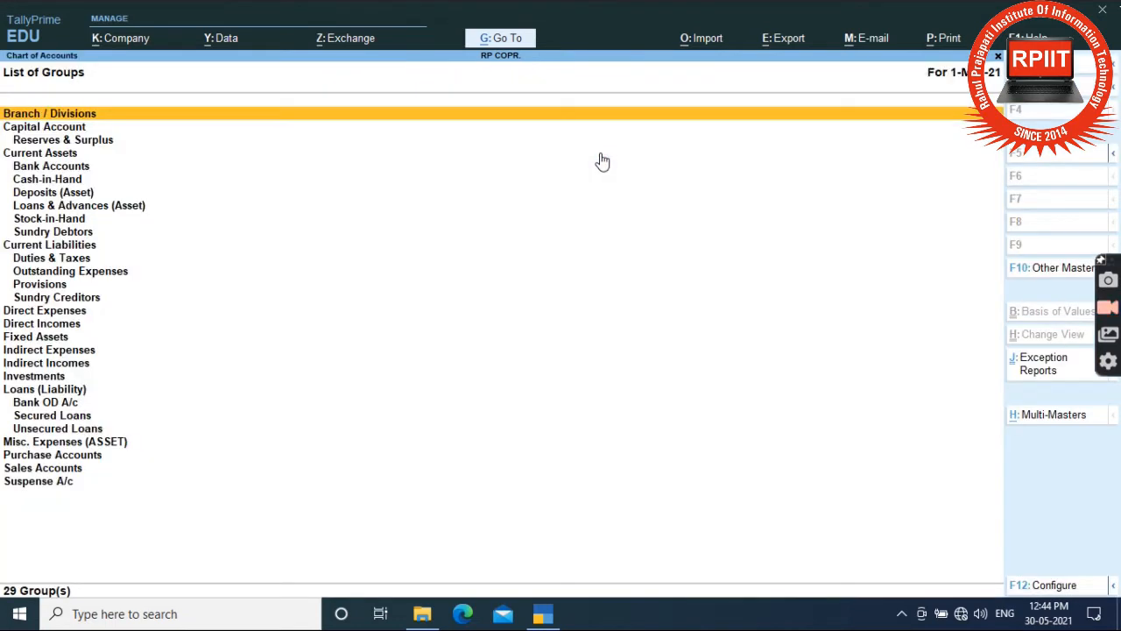
key("Escape")
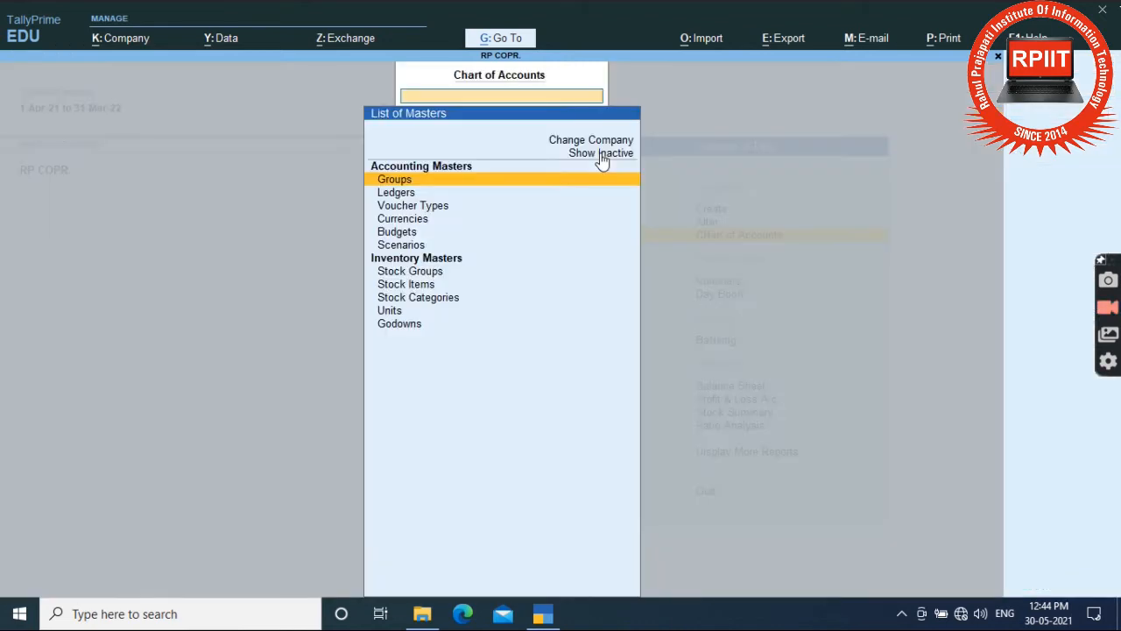
Choose Group from the masters available for alteration.
key("Escape")
key("Up")
key("Return")
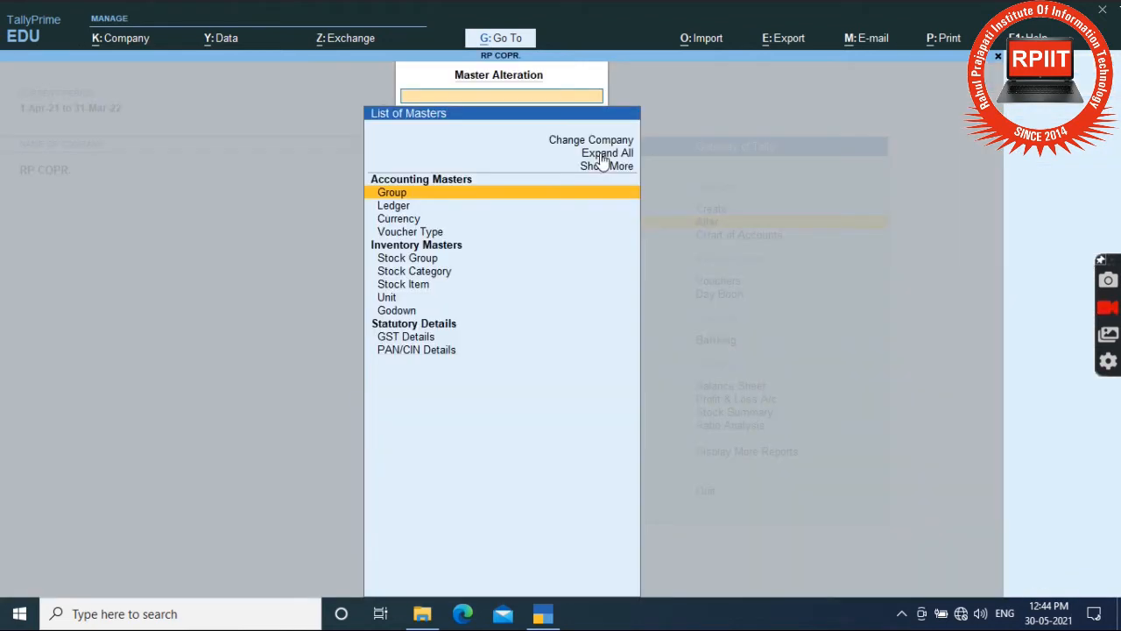
key("Down")
key("Up")
key("Return")
Open the Outstanding Expenses group and quit it without saving changes.
key("Down")
key("Down")
key("Down")
key("Down")
key("Down")
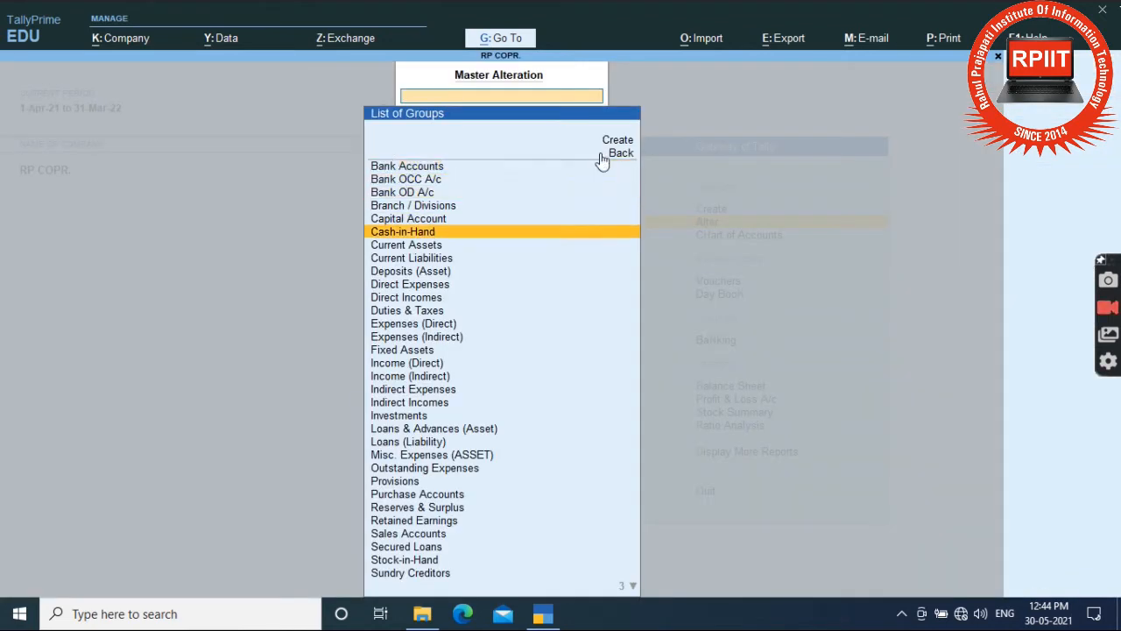
key("Down")
key("Down")
key("Down")
key("Down")
key("Down")
key("Down")
key("Down")
key("Down")
key("Down")
key("Down")
key("Down")
key("Down")
type("O")
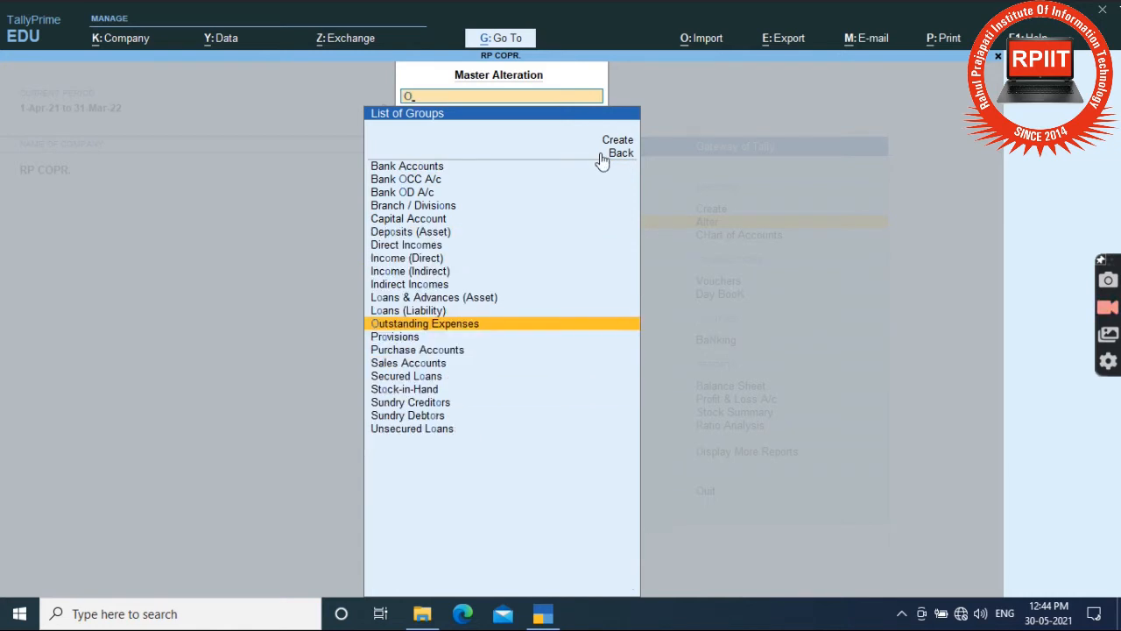
key("Return")
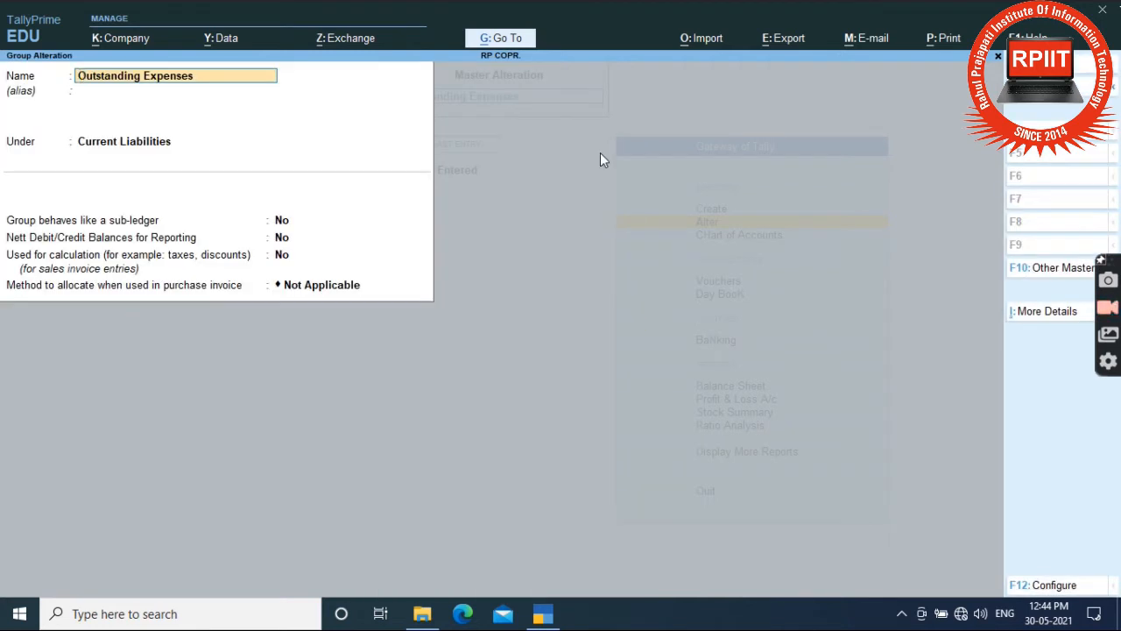
key("Escape")
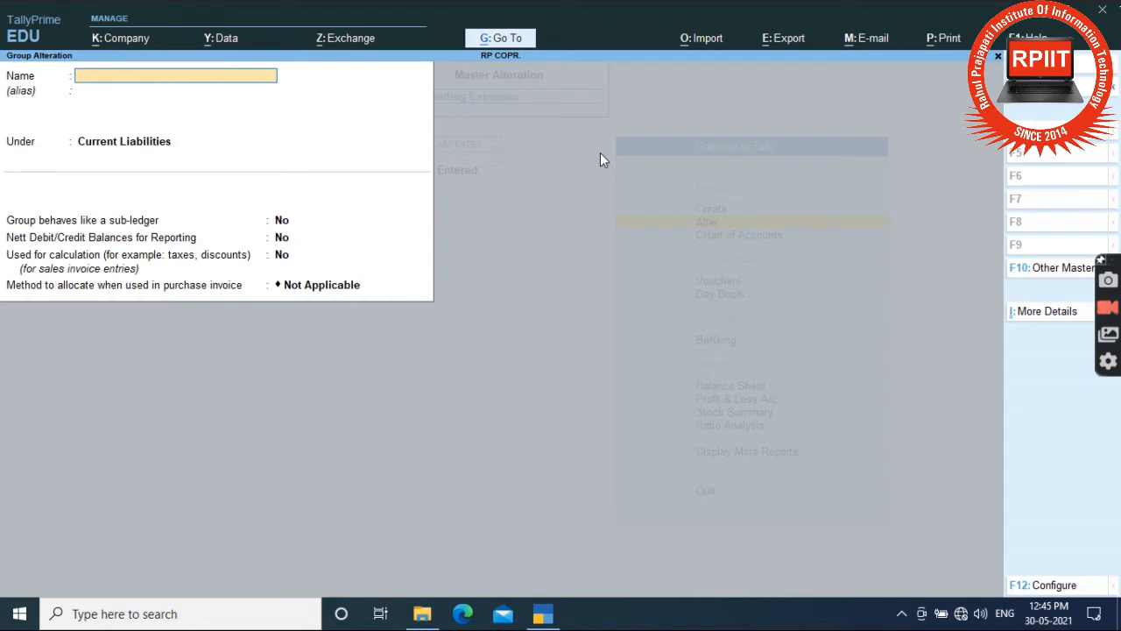
key("Escape")
key("y")
Inspect the Cash-in-Hand and Branch / Divisions groups, leaving both unchanged.
key("Up")
key("Up")
key("Up")
key("Up")
key("Up")
key("Up")
key("Up")
key("Up")
key("Up")
key("Up")
key("Up")
key("Up")
key("Up")
key("Up")
key("Up")
key("Up")
key("Up")
key("Up")
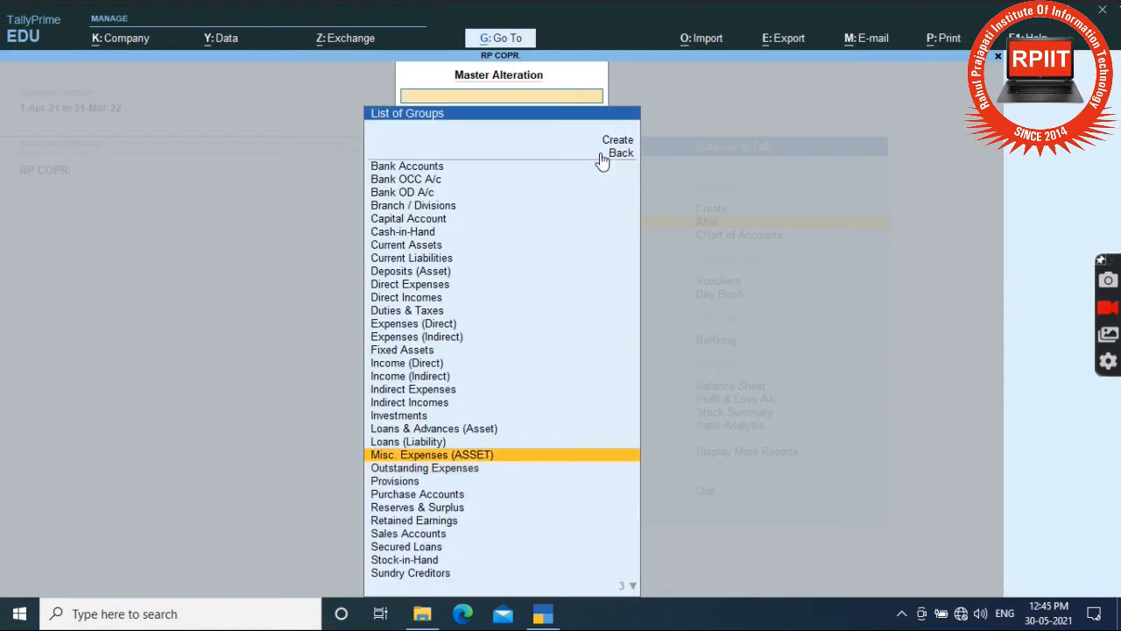
key("Return")
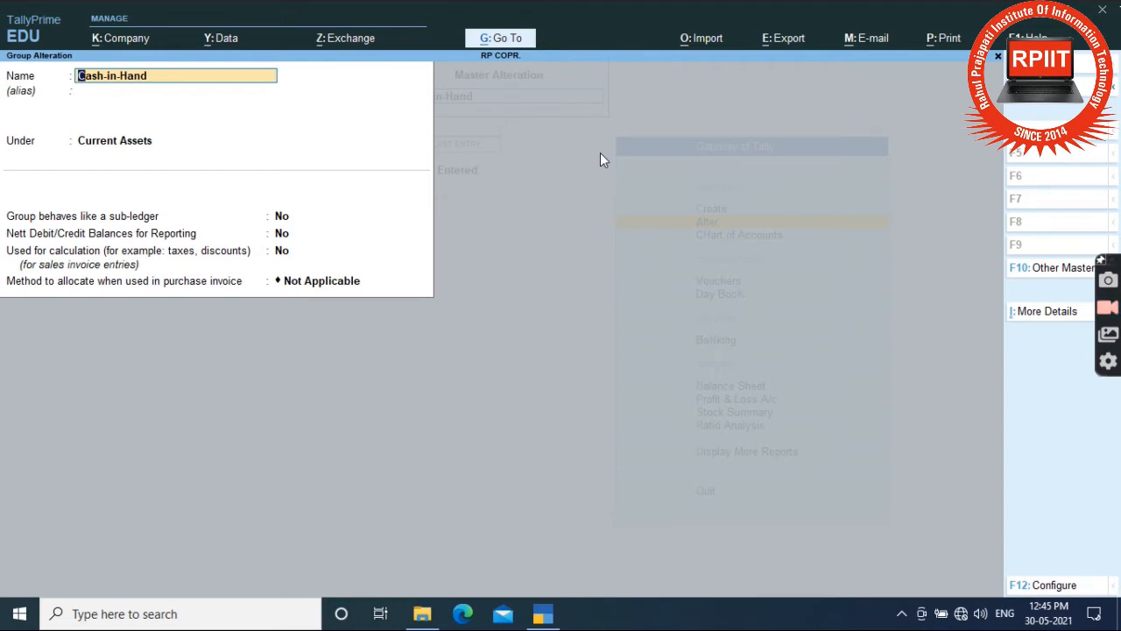
key("Escape")
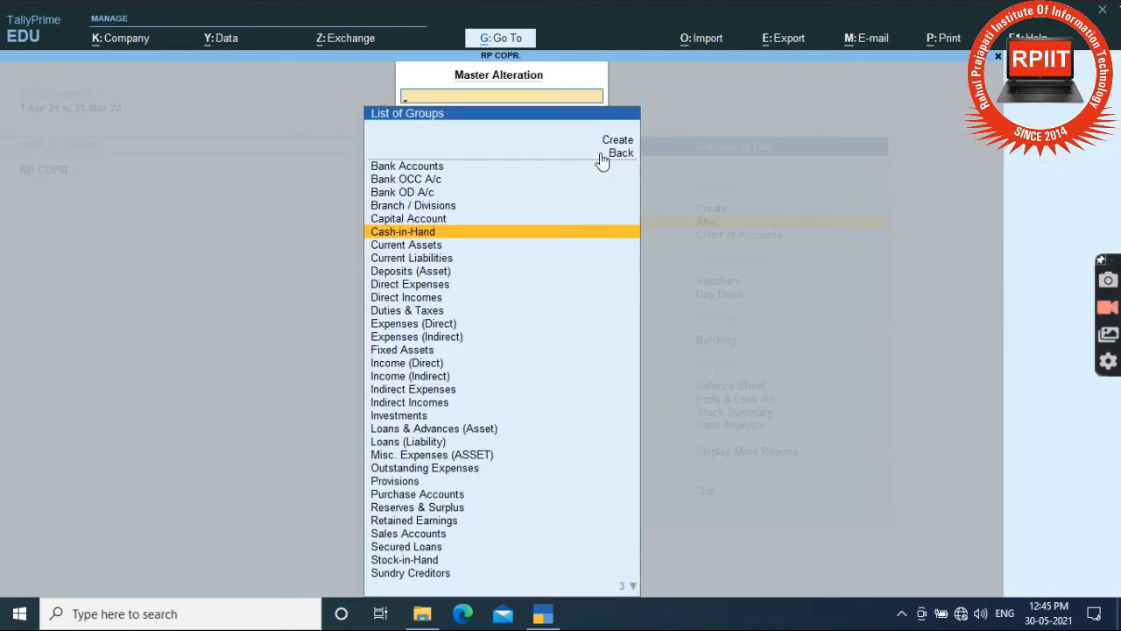
key("Up")
key("Up")
key("Return")
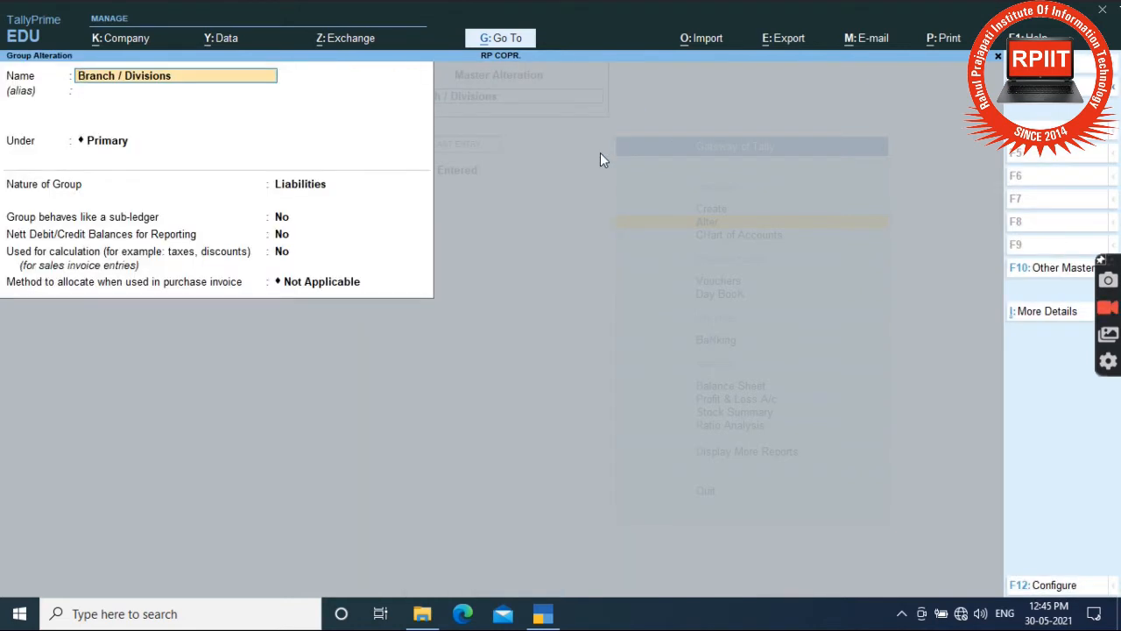
key("Escape")
key("Escape")
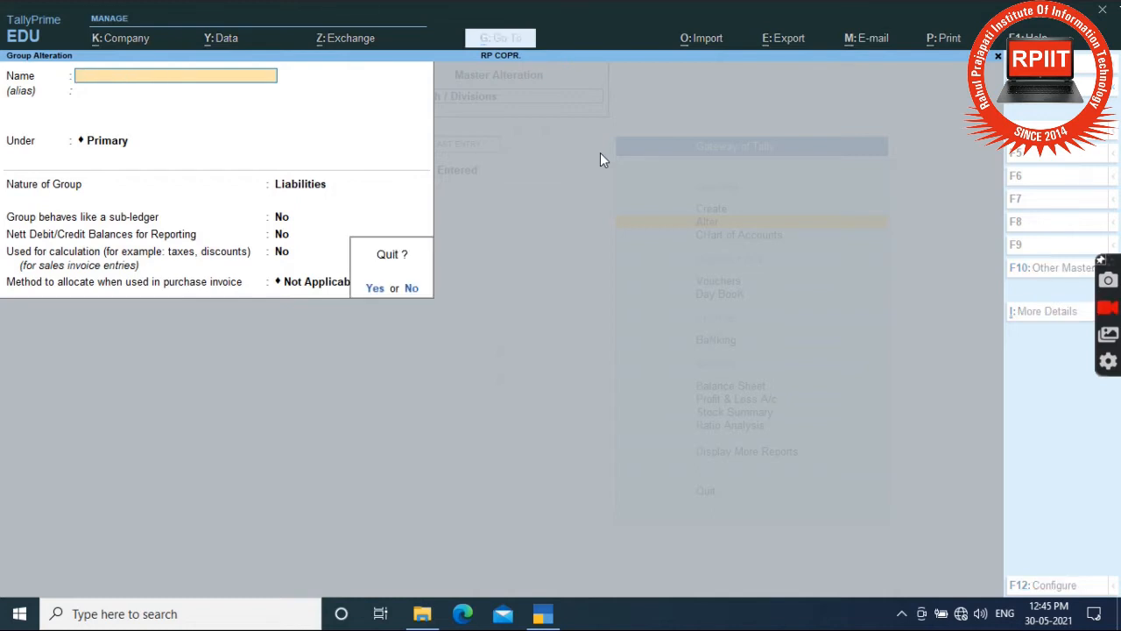
key("y")
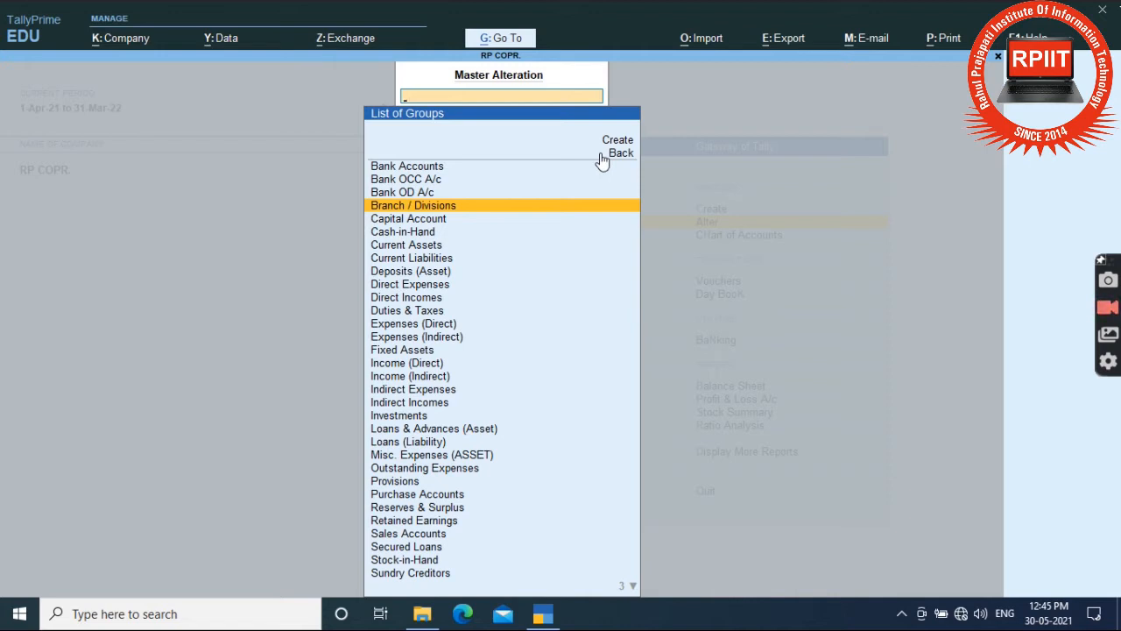
Go back from the group list and close the alteration masters list to the Gateway.
left_click(601, 154)
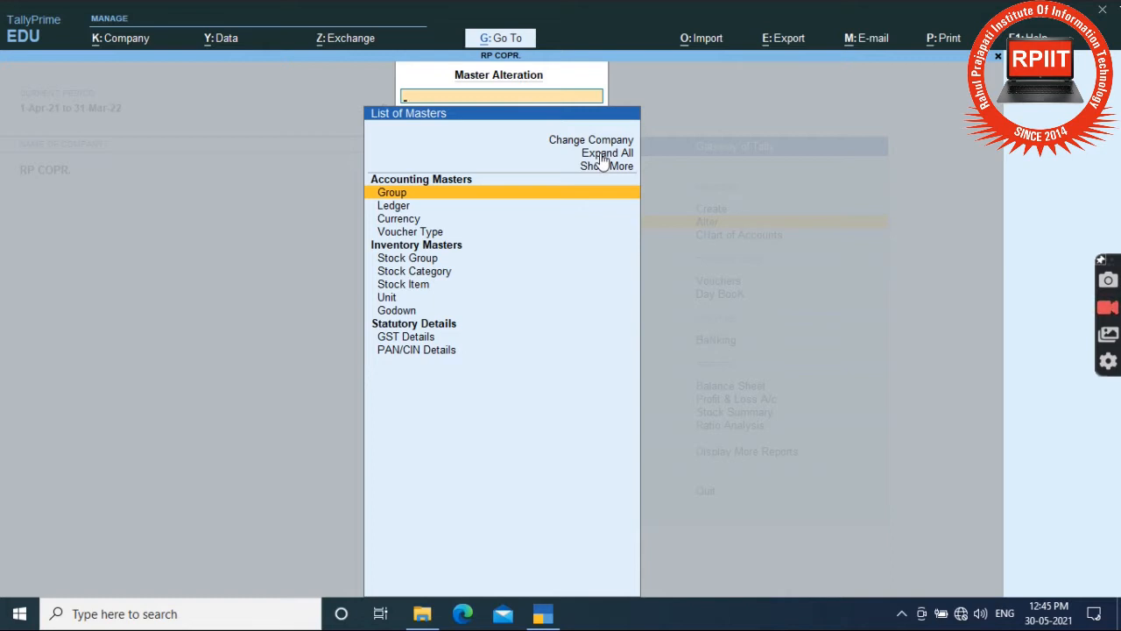
key("Down")
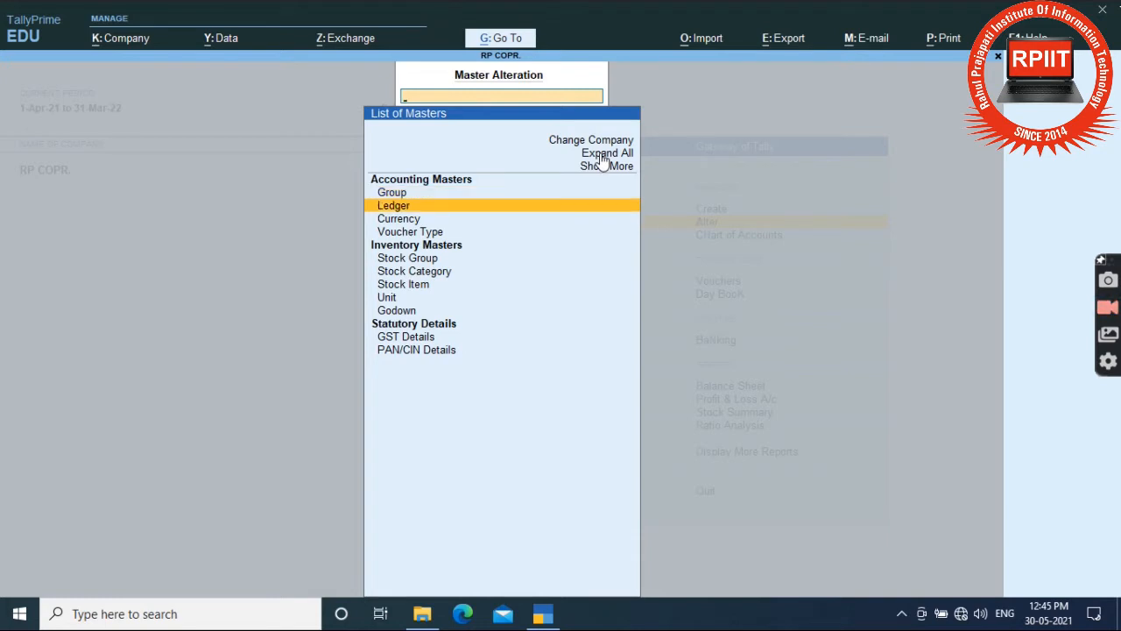
key("Escape")
key("Up")
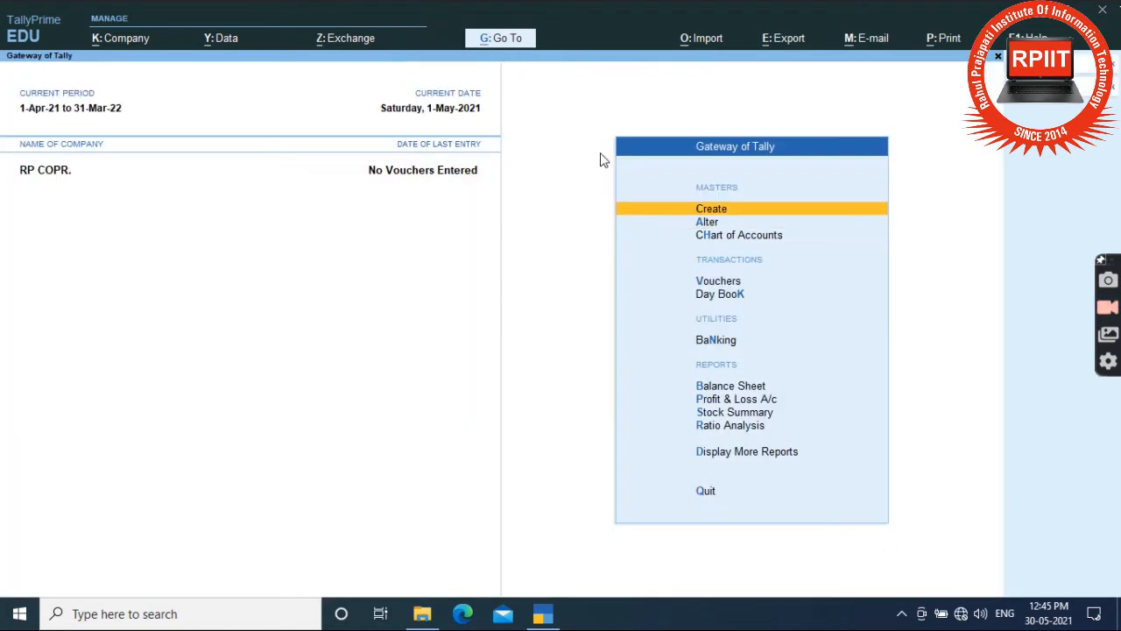
Select Ledger under Create to open a blank ledger form defaulting to Capital Account.
key("Return")
key("Down")
key("Up")
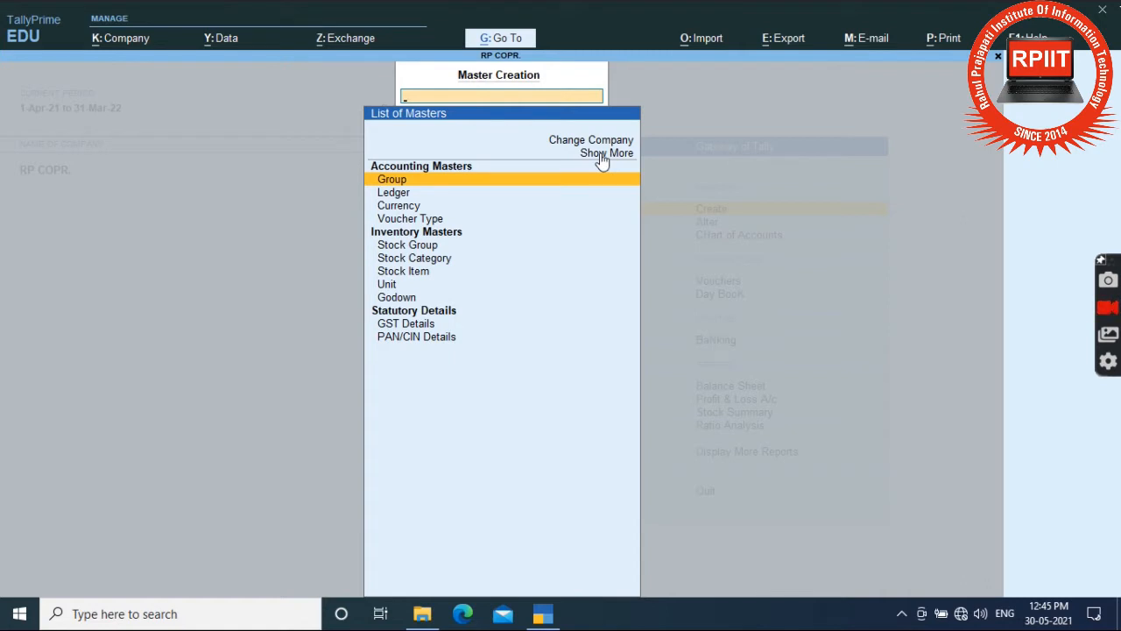
key("Down")
key("Return")
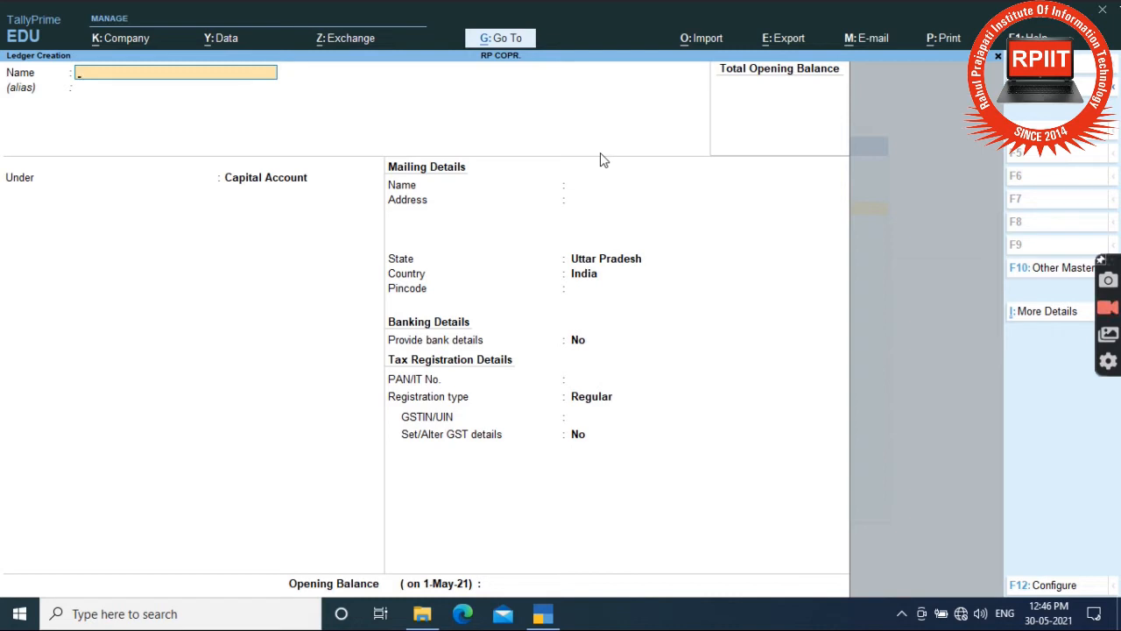
Save a 'Capital A/c' ledger under Capital Account, Regular registration, no GSTIN.
type("Capital a/c")
key("Return")
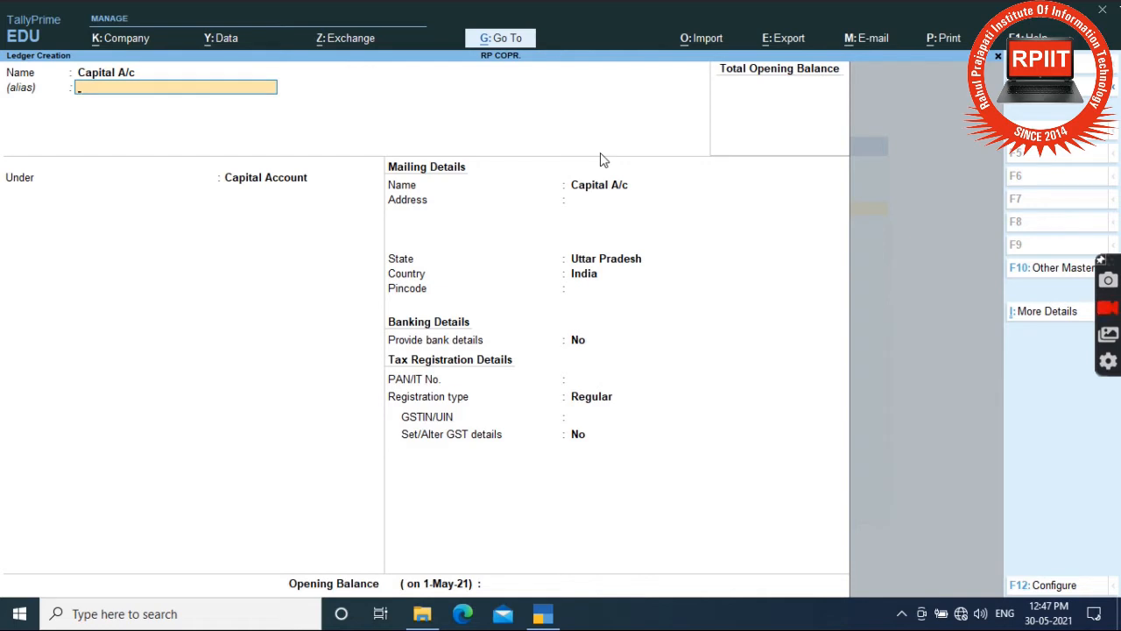
key("Return")
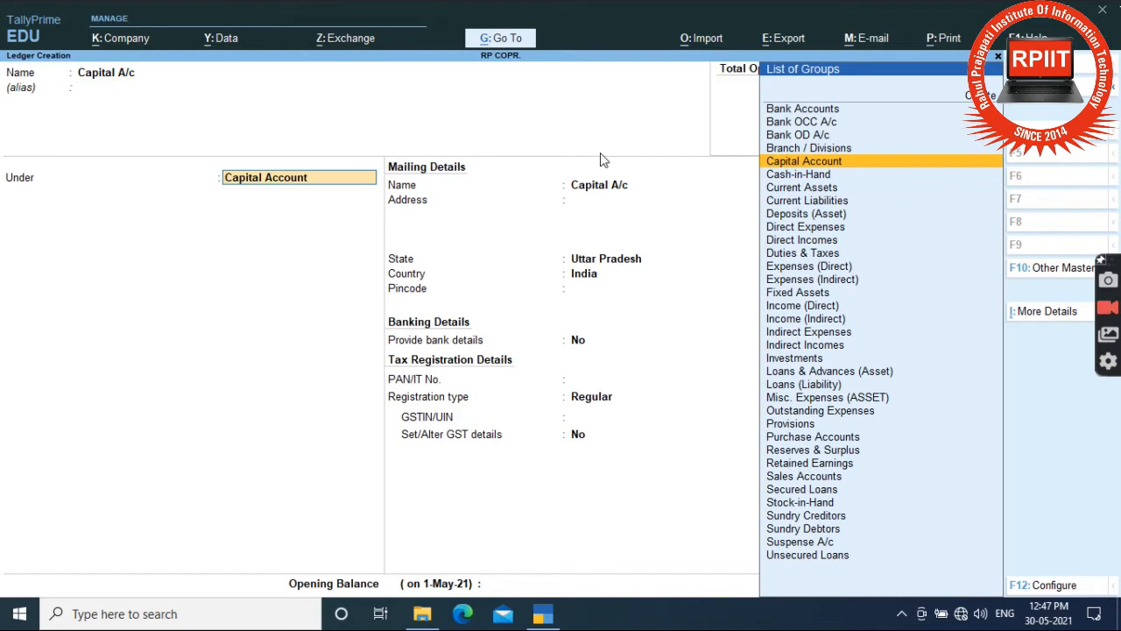
key("Return")
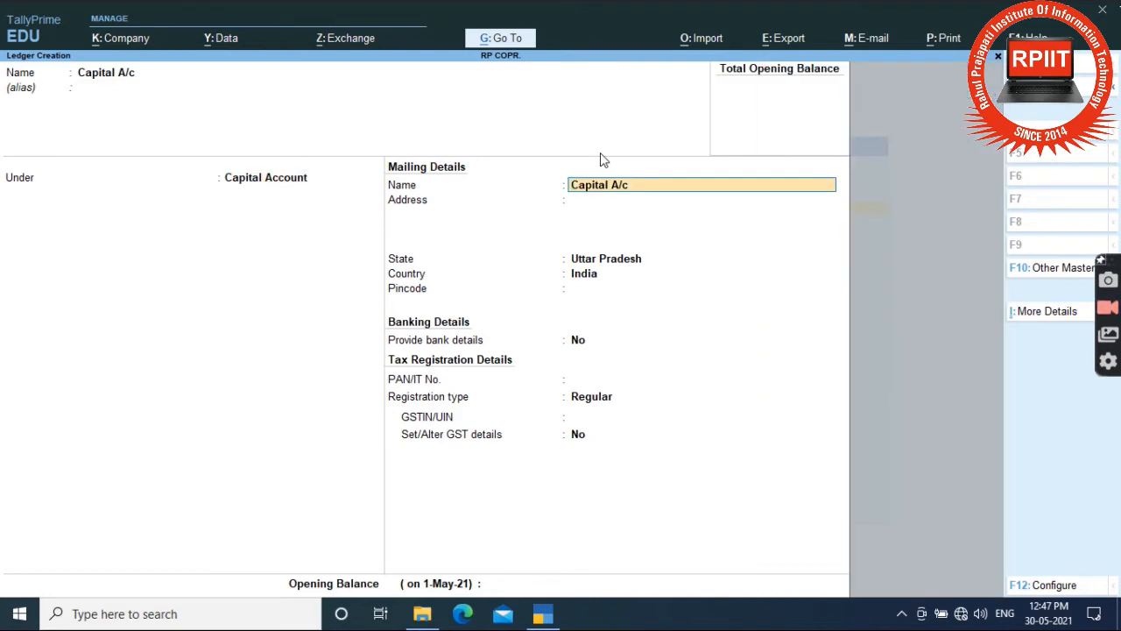
key("Return")
key("Return")
key("Return")
key("Return")
key("Return")
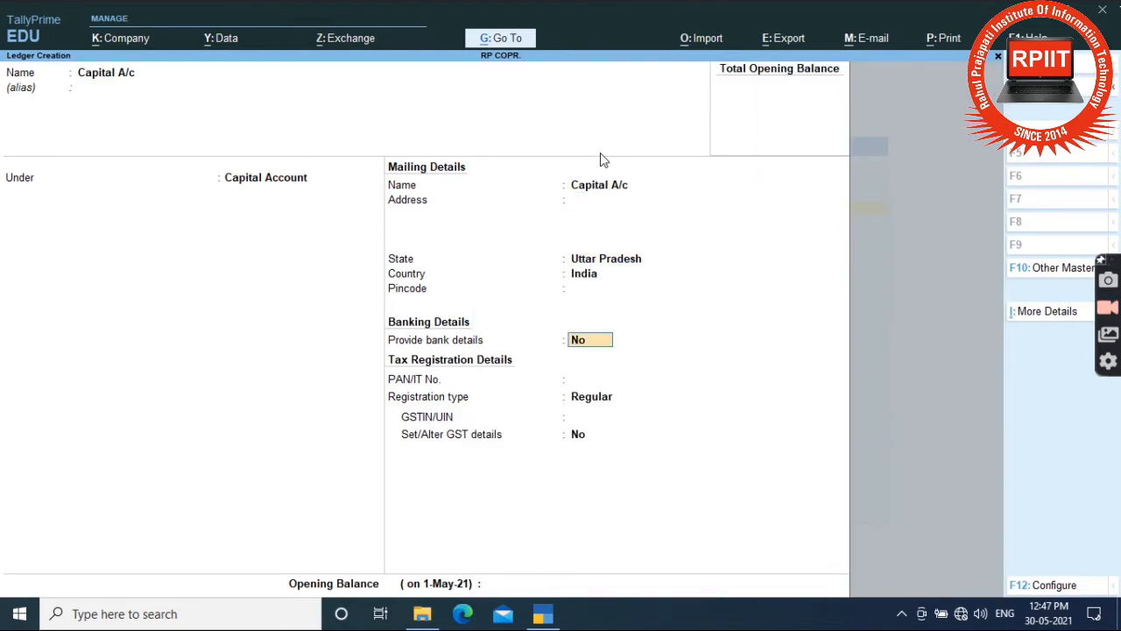
key("Return")
key("Return")
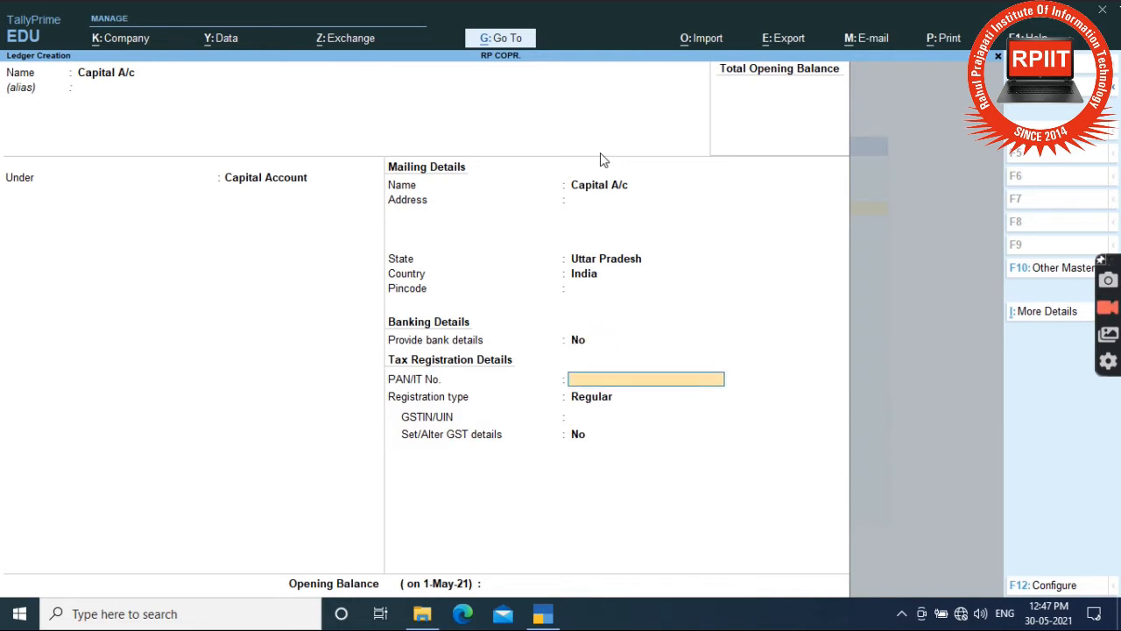
key("Return")
key("Return")
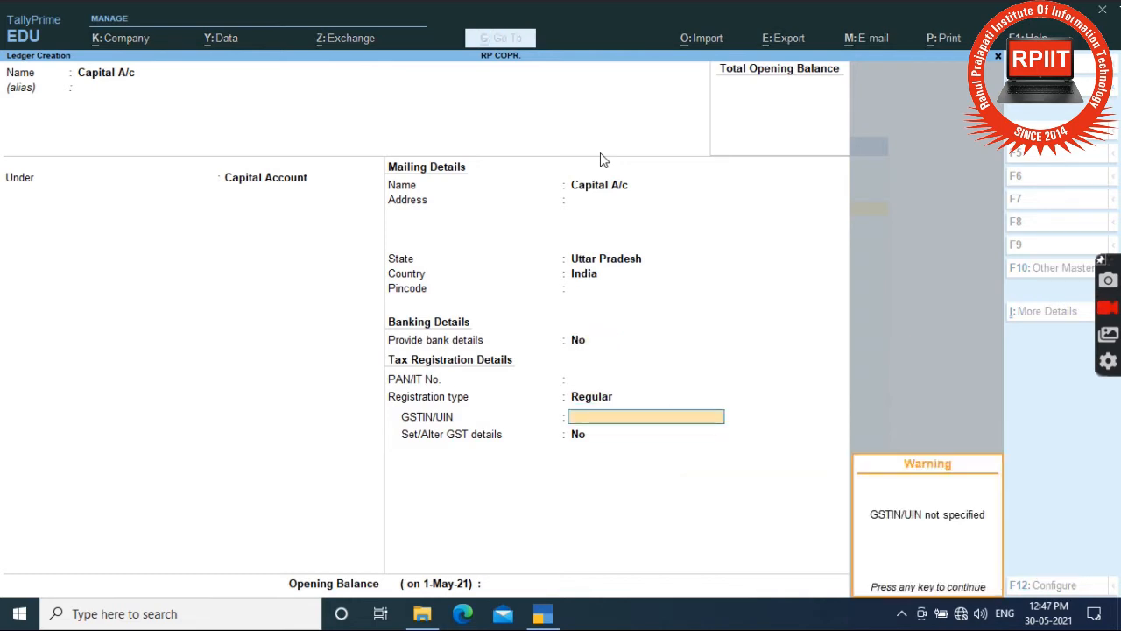
key("Return")
key("Return")
key("Return")
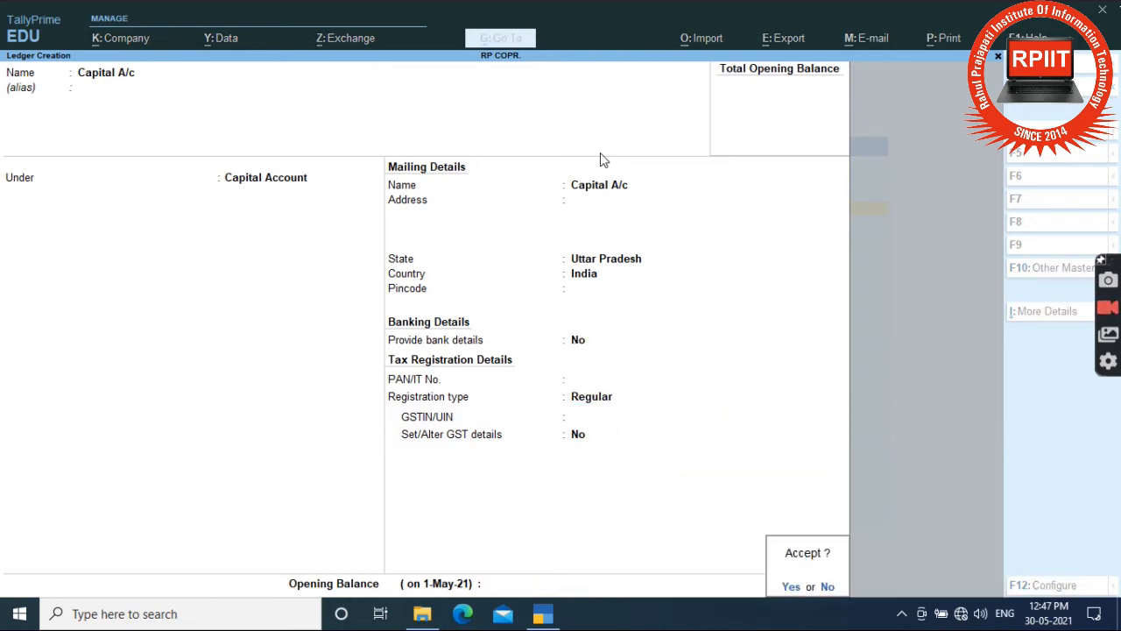
key("Return")
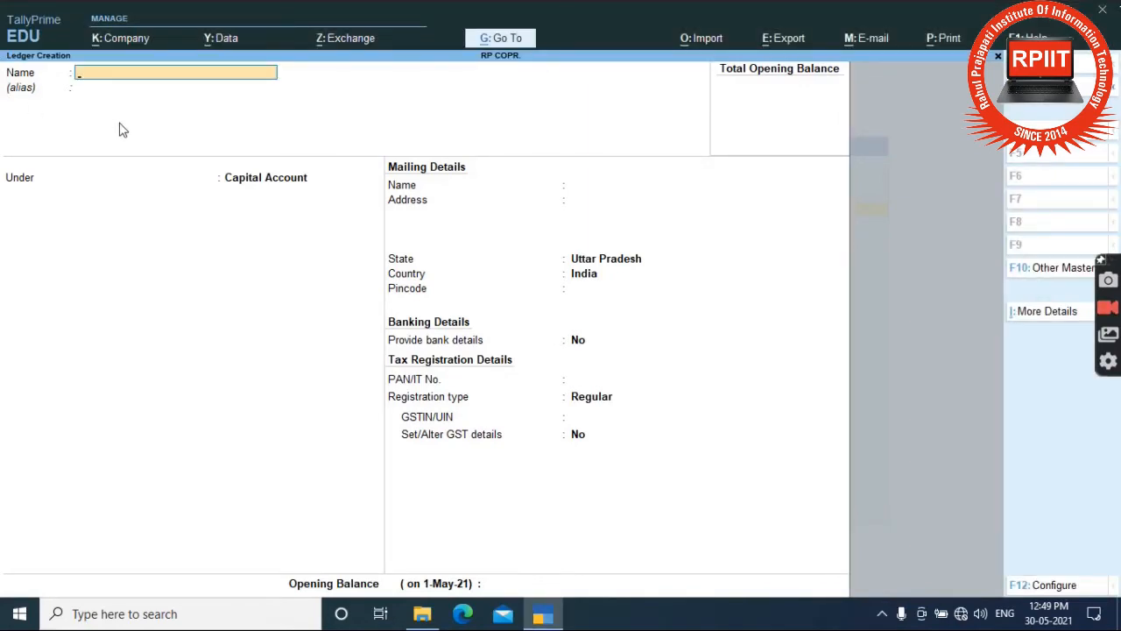
Name the new ledger 'SBI A/c 4023' and place it under Bank Accounts.
type("SBI A/c")
key("Return")
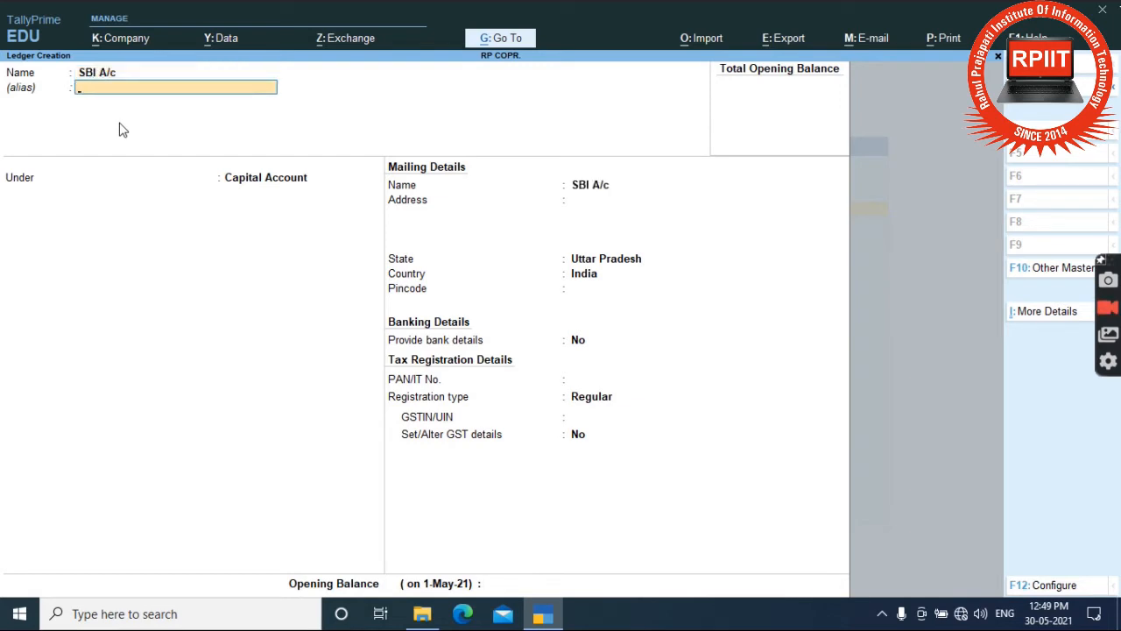
key("BackSpace")
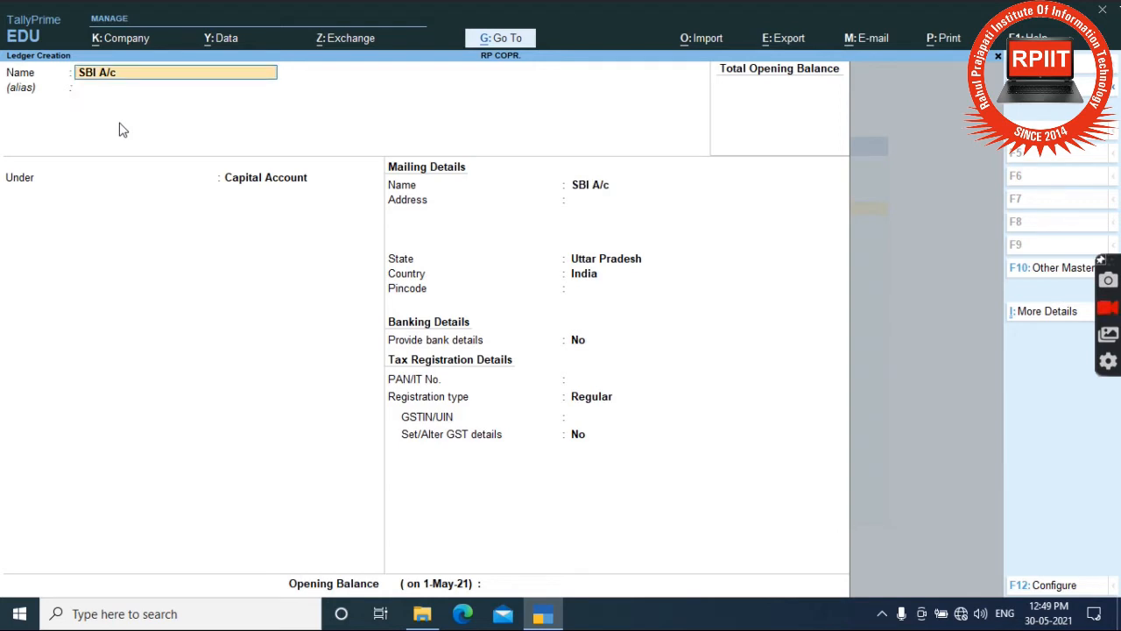
type("4023")
key("Return")
key("Return")
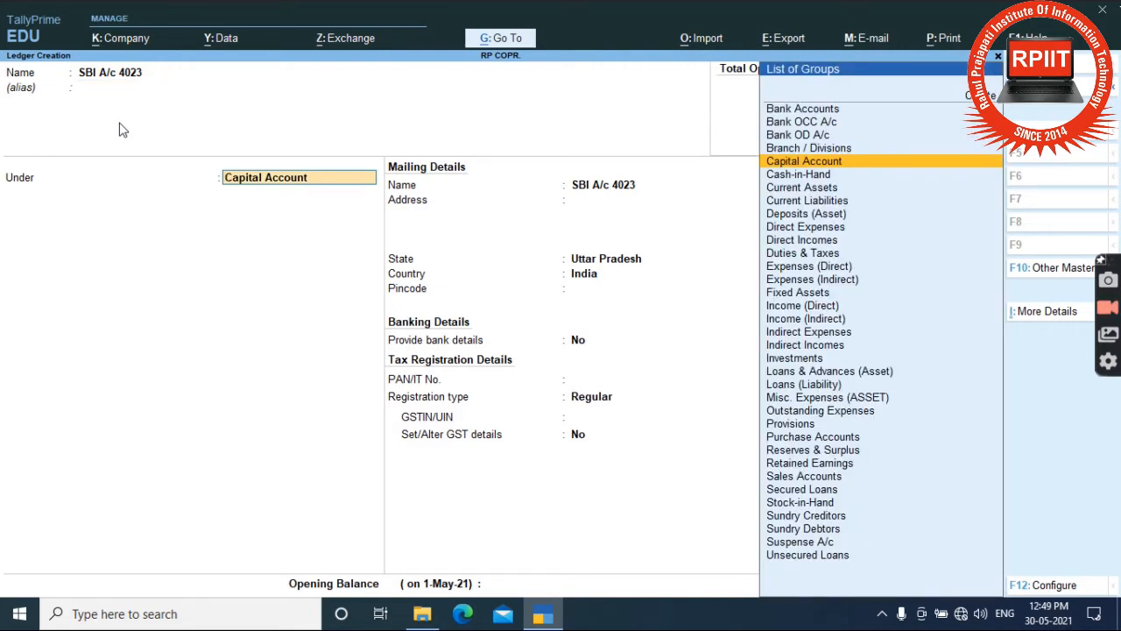
type("Ba")
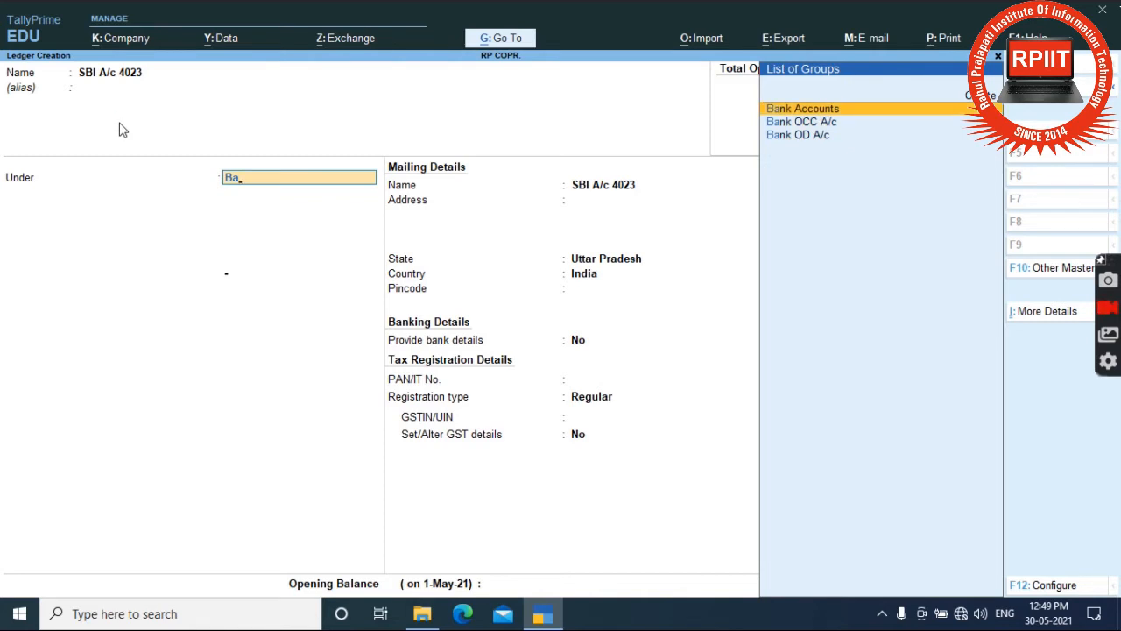
key("Return")
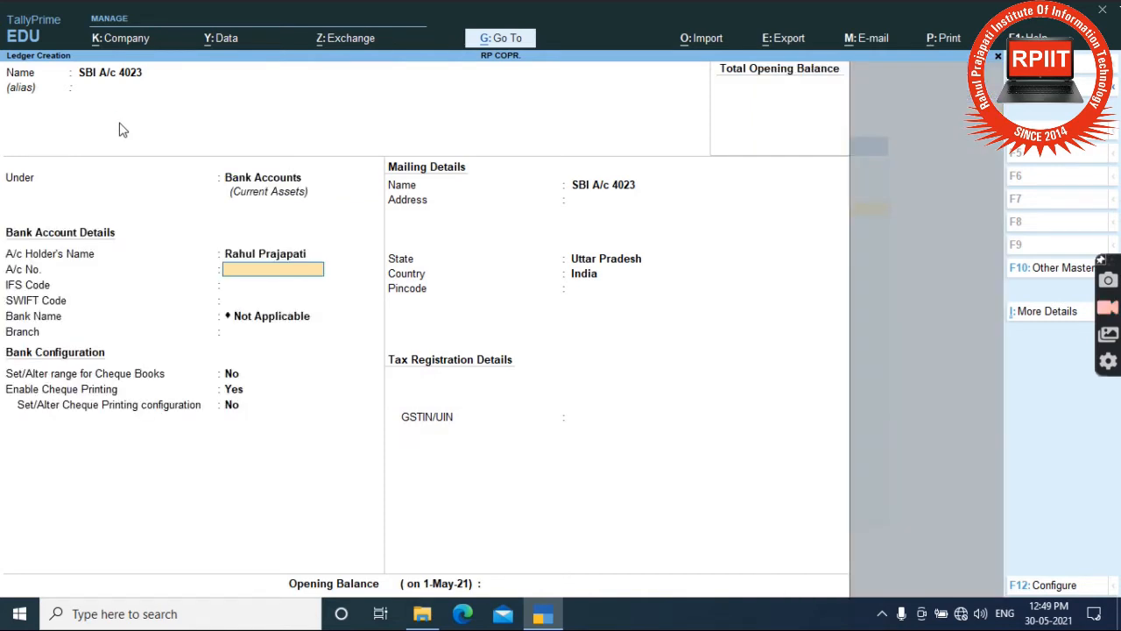
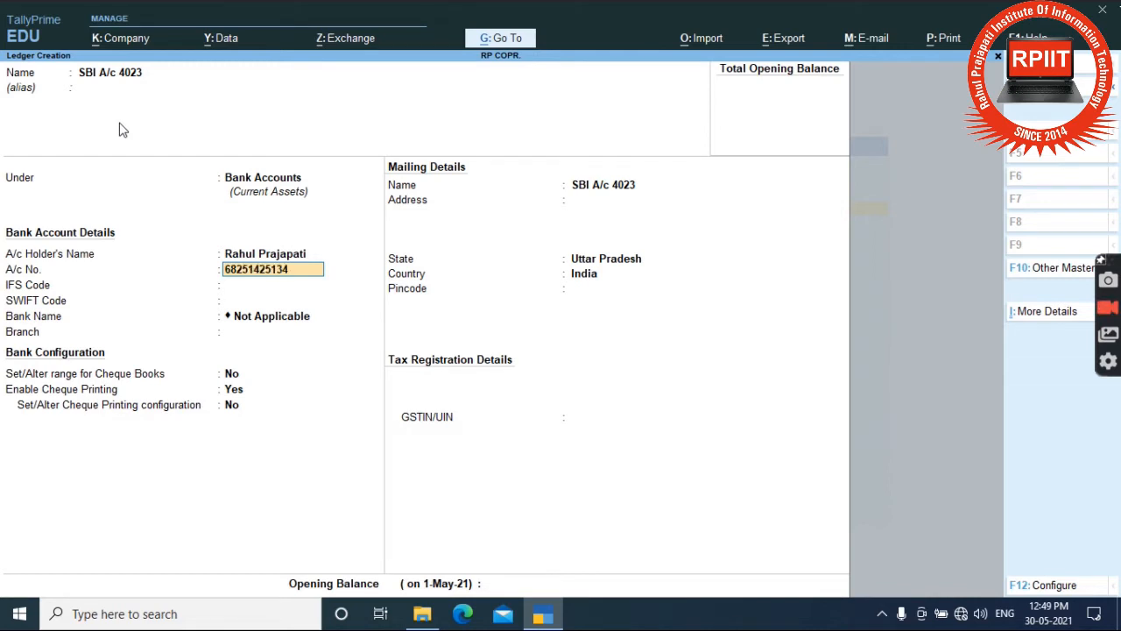
Enter the bank account number, IFS code SBIN2145402, branch Aonla, and enable cheque-book range.
key("Return")
type("S")
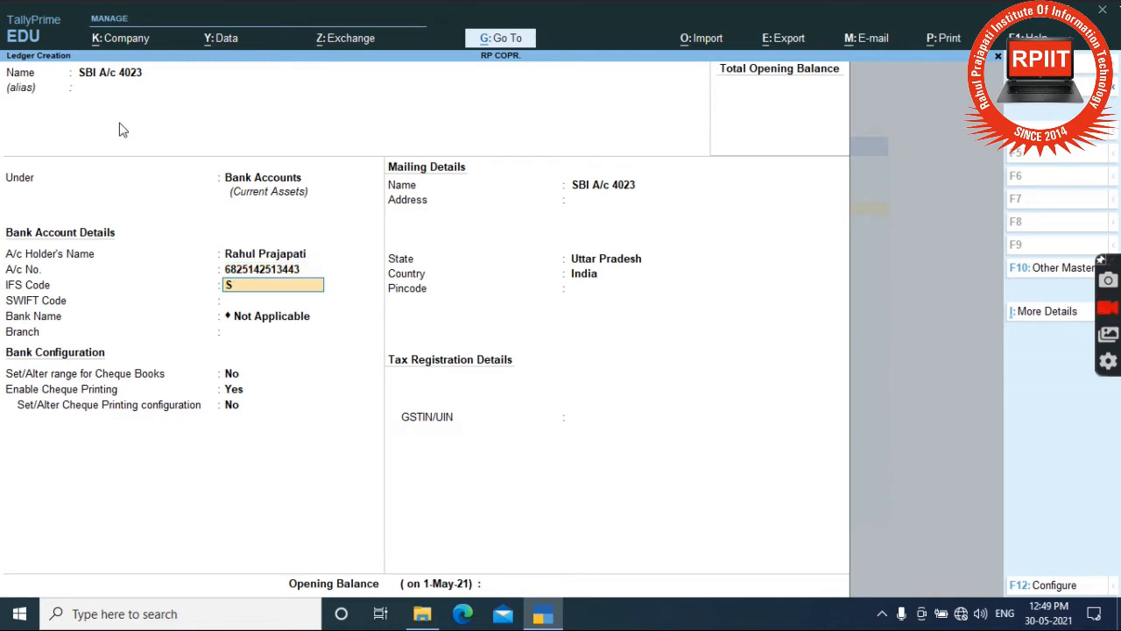
type("BINHYT")
key("BackSpace")
key("BackSpace")
type("2145402")
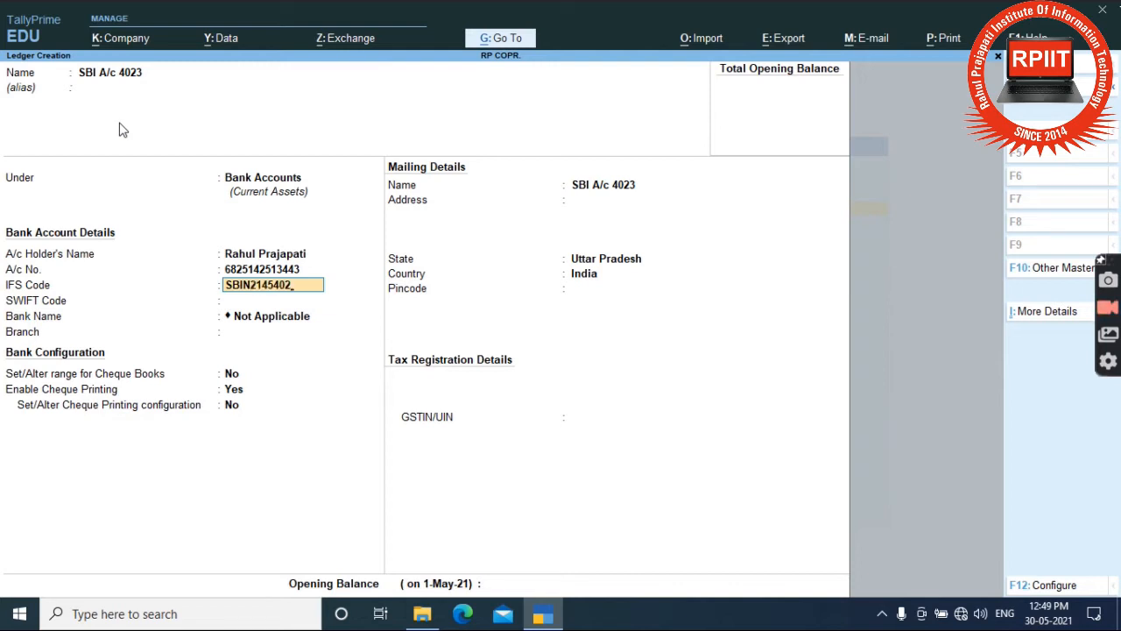
key("Return")
key("Return")
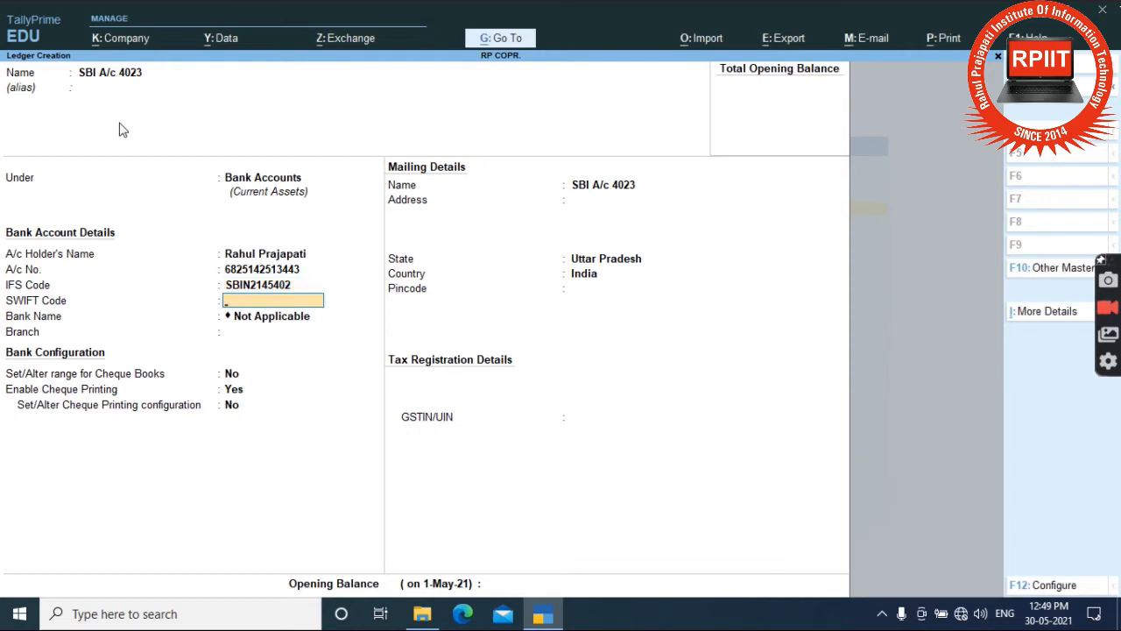
key("Return")
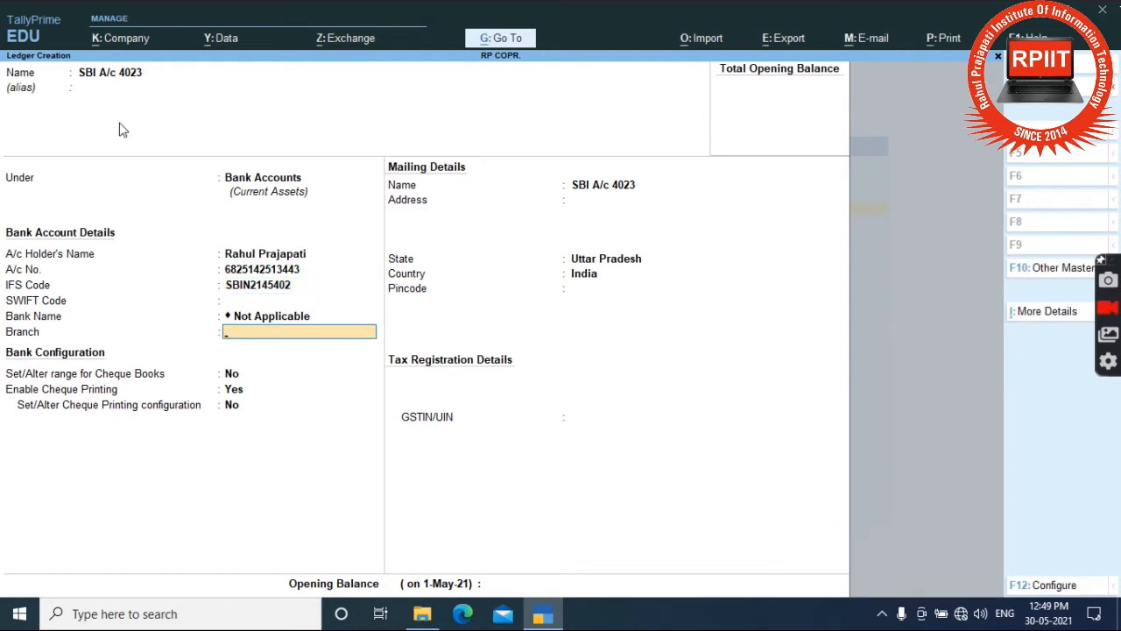
type("Aonla")
key("Return")
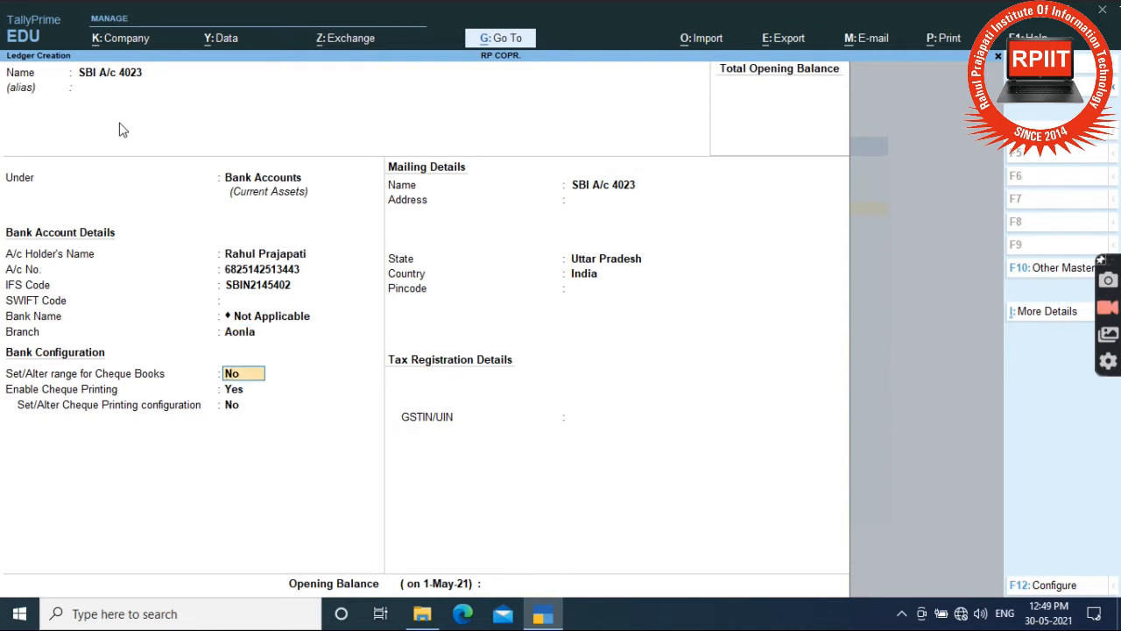
key("Up")
key("Return")
type("y")
key("Return")
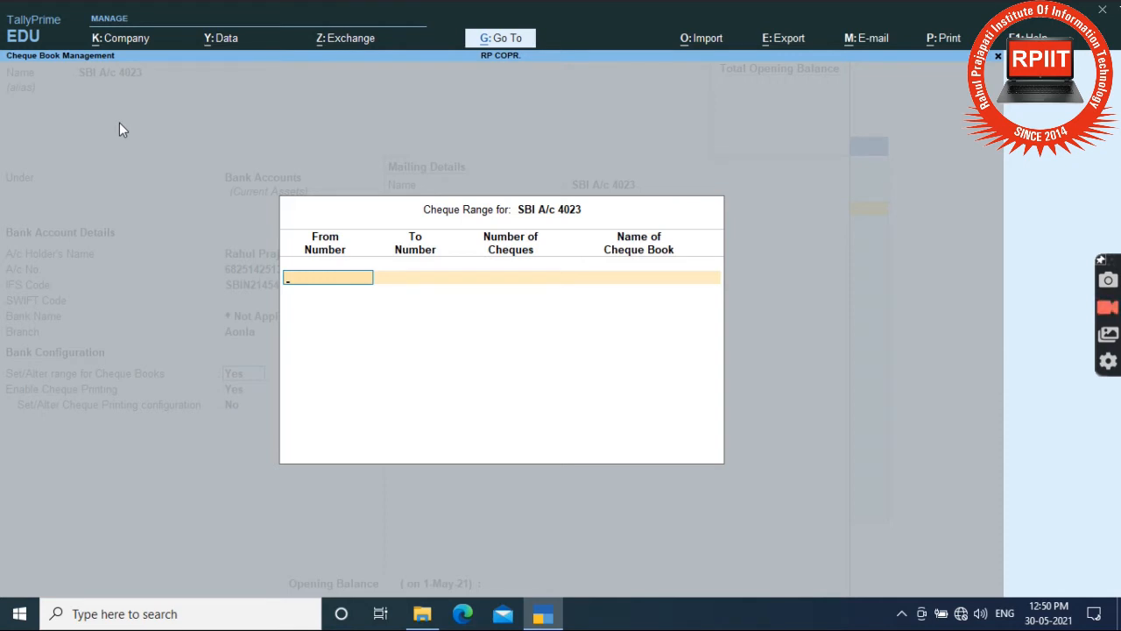
Record cheque range 000001 to 000050 (50 cheques) with book name 'RP Copr'.
type("000001")
key("Return")
type("000")
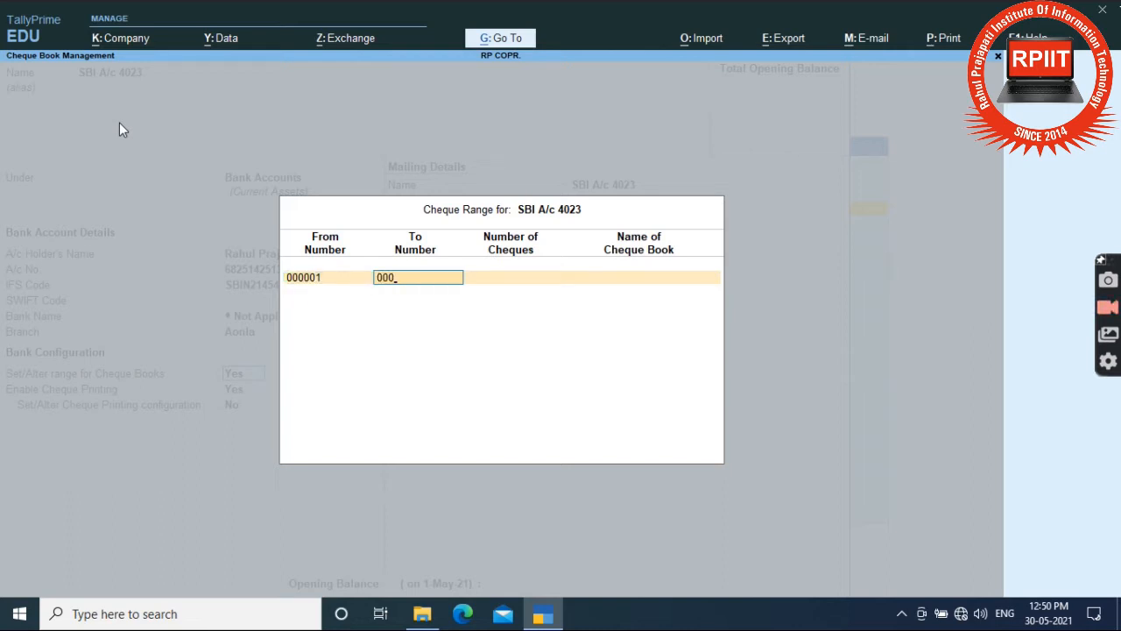
type("050")
key("Return")
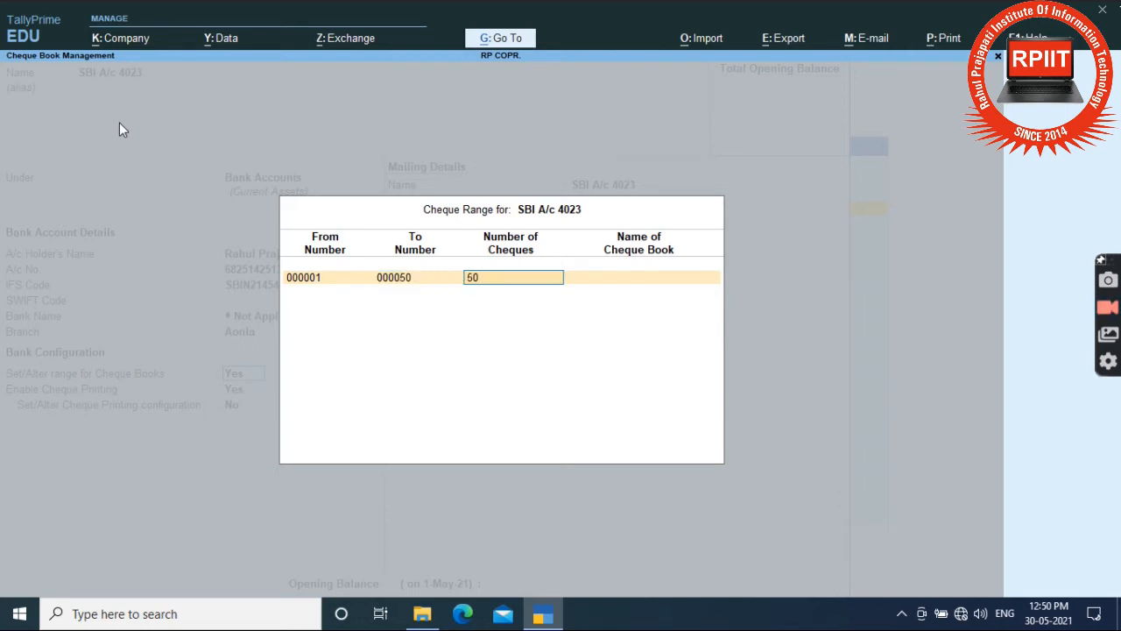
key("Return")
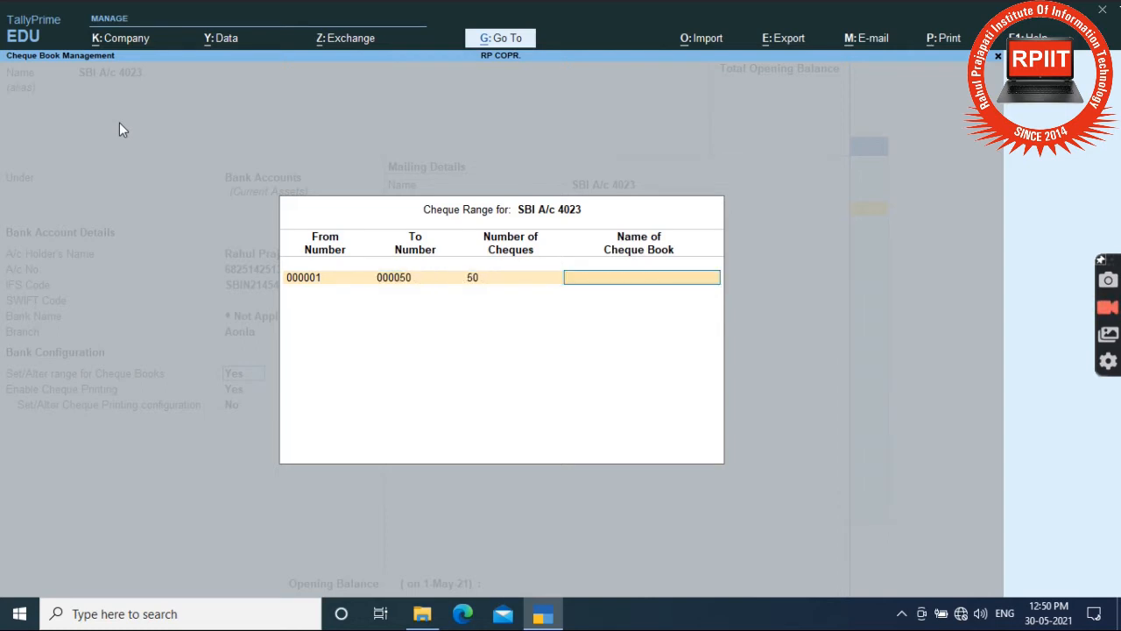
type("Rahu")
key("BackSpace")
key("BackSpace")
key("BackSpace")
type("P Copr")
key("Return")
key("Return")
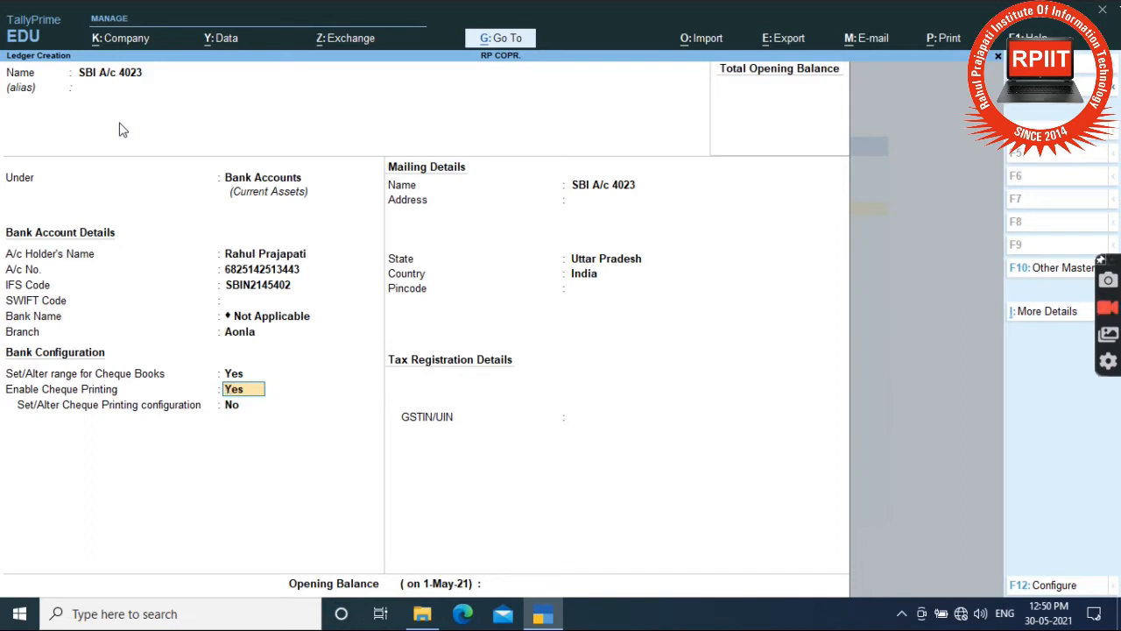
Pass cheque printing and mailing details, then enter the ledger's GSTIN/UIN and dismiss the warning.
key("Return")
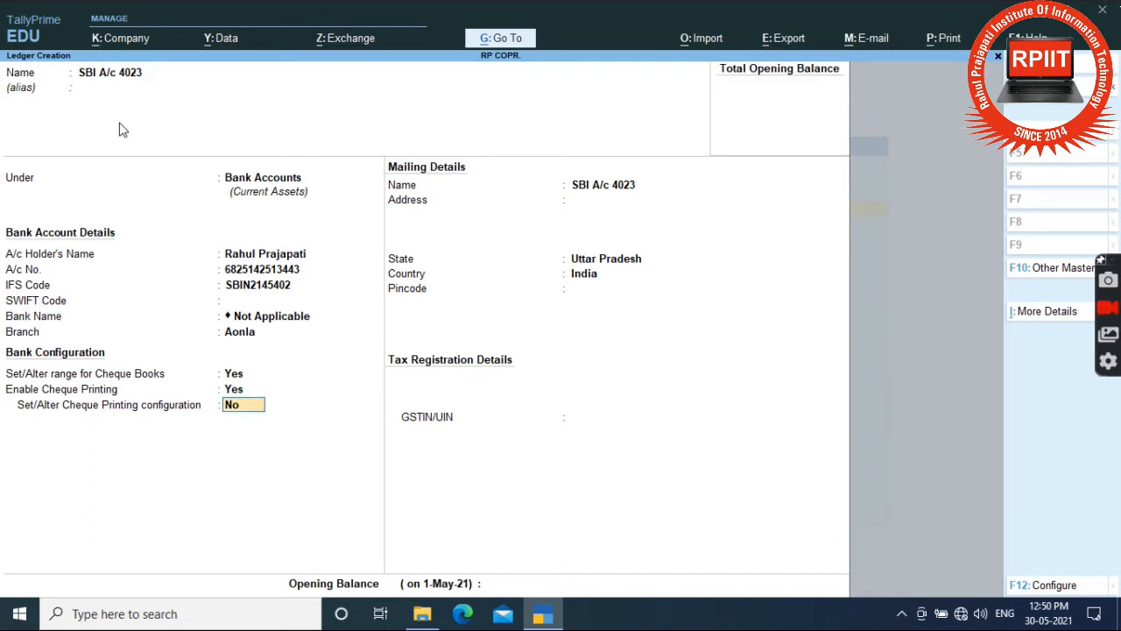
key("Return")
key("Return")
key("Return")
key("Return")
key("Return")
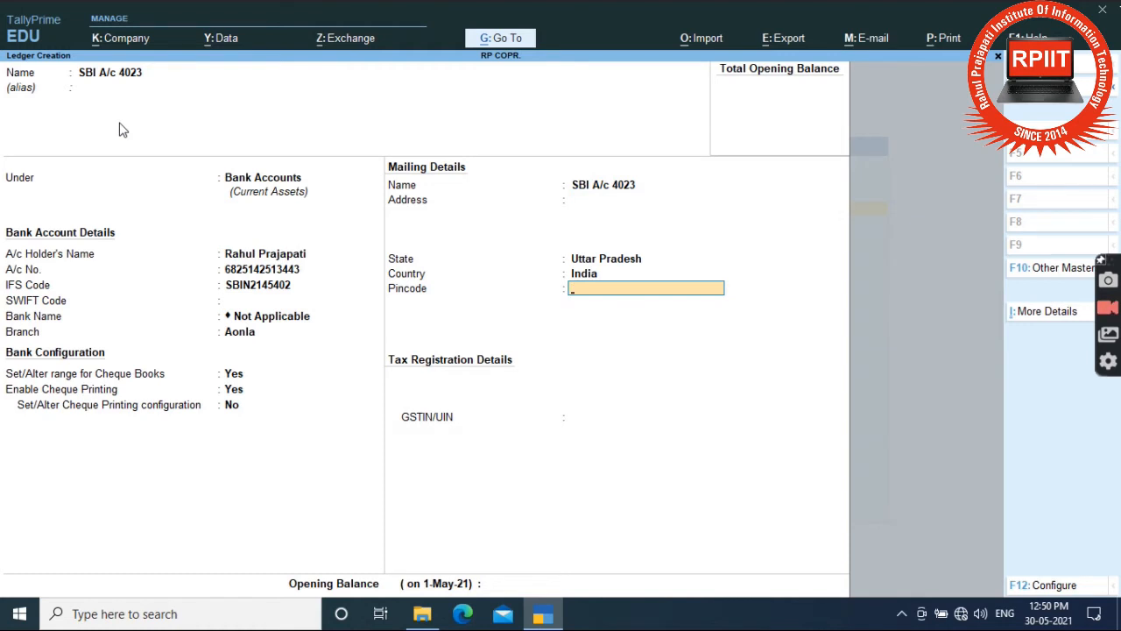
key("Return")
key("BackSpace")
key("BackSpace")
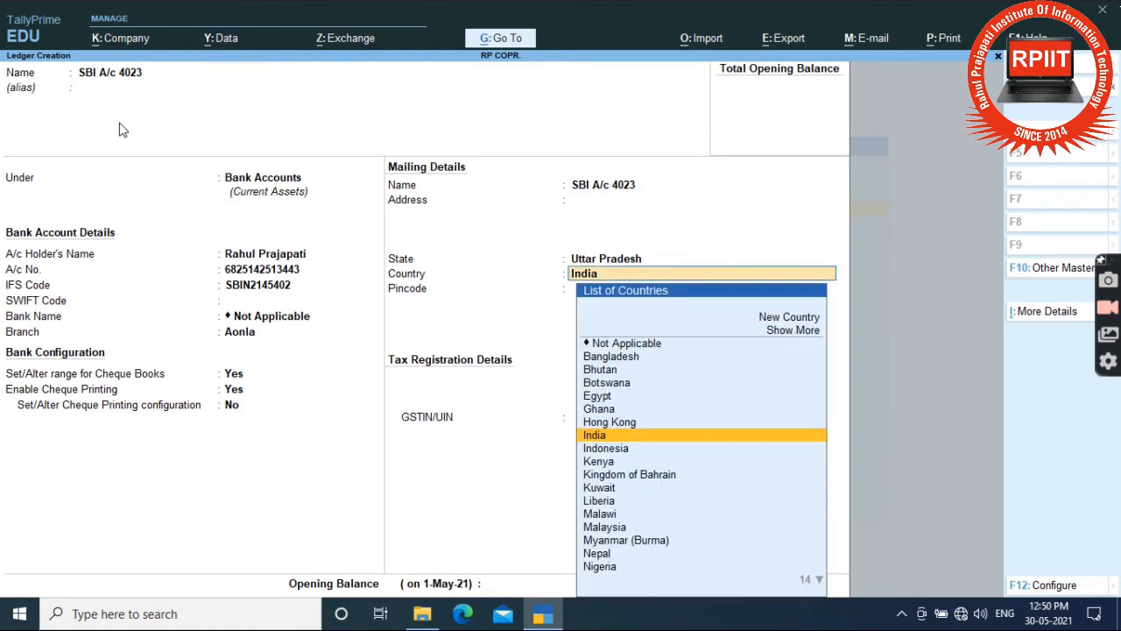
key("BackSpace")
key("BackSpace")
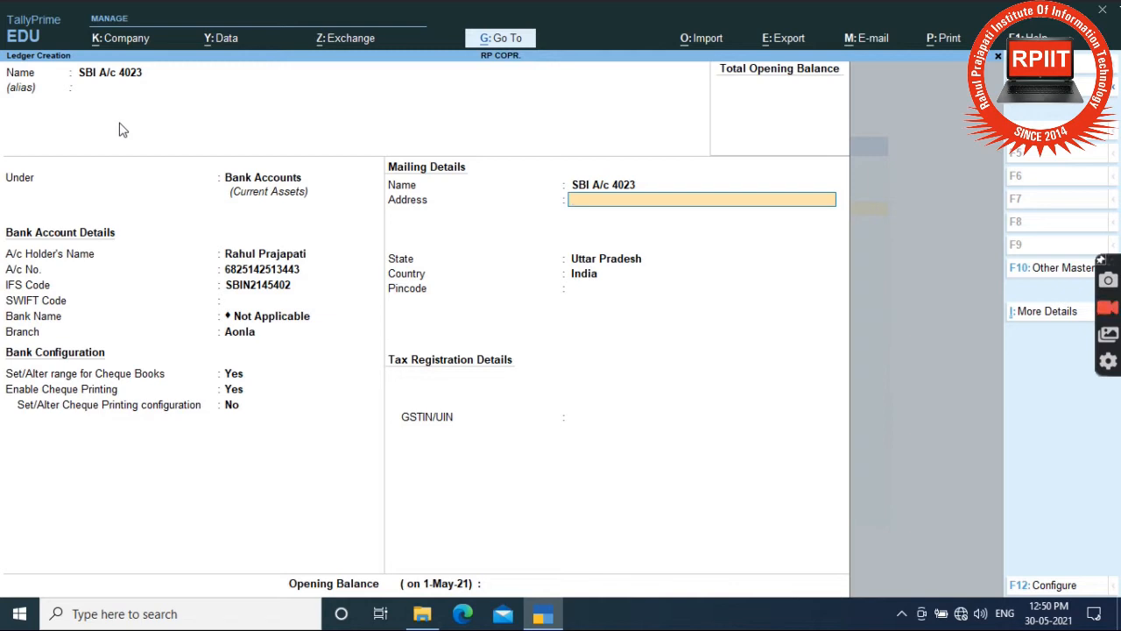
key("Return")
key("Return")
key("Return")
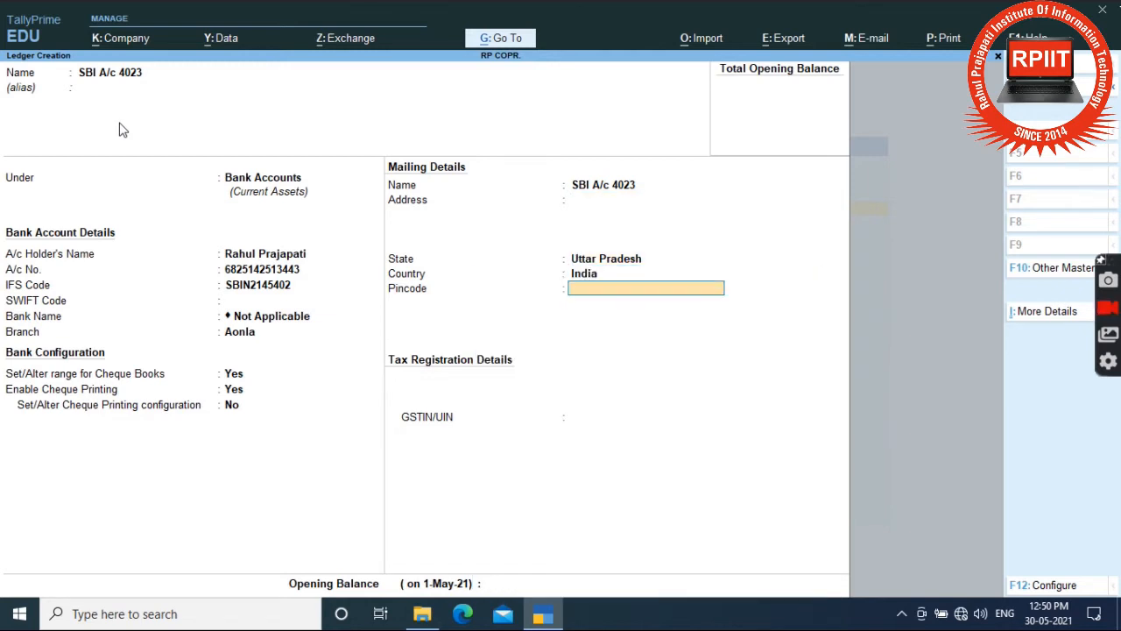
key("Return")
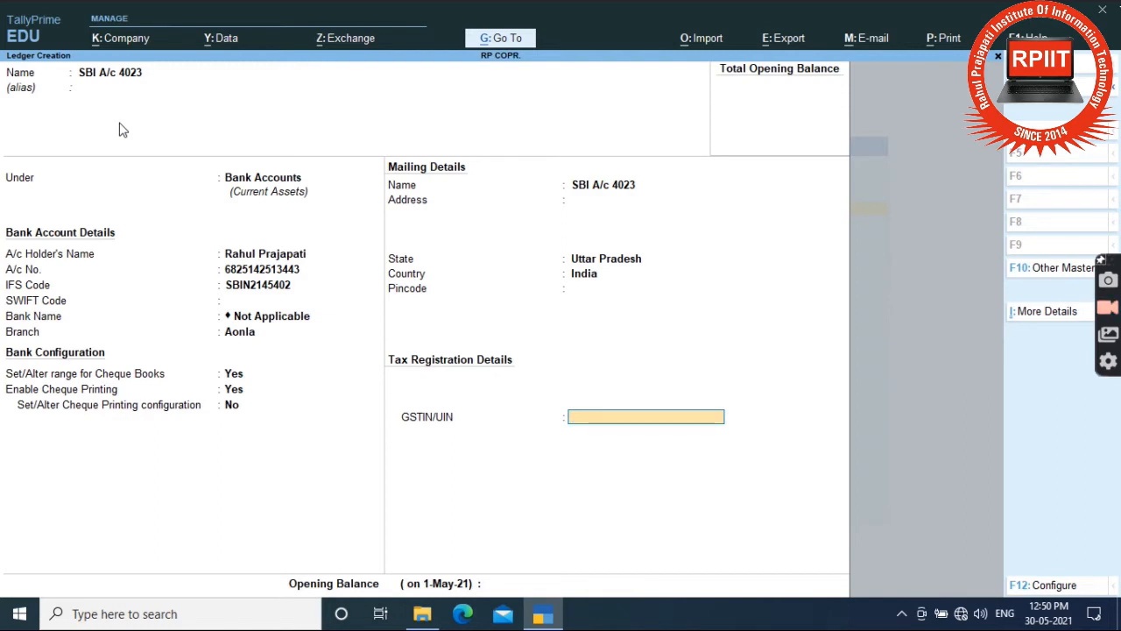
type("054545454454")
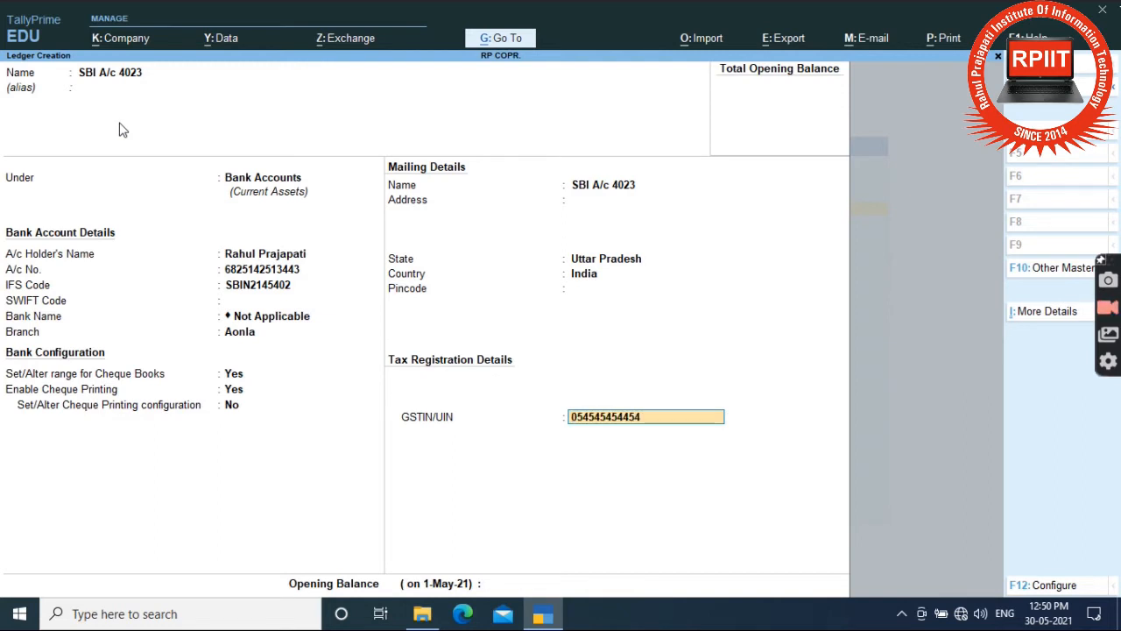
key("Return")
key("Return")
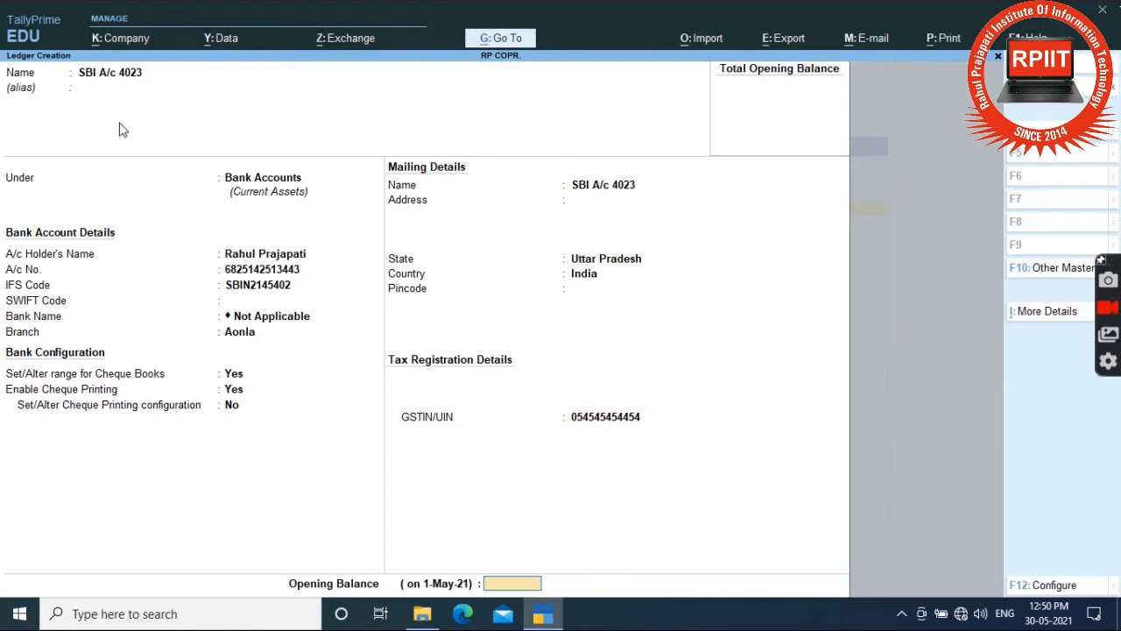
key("Return")
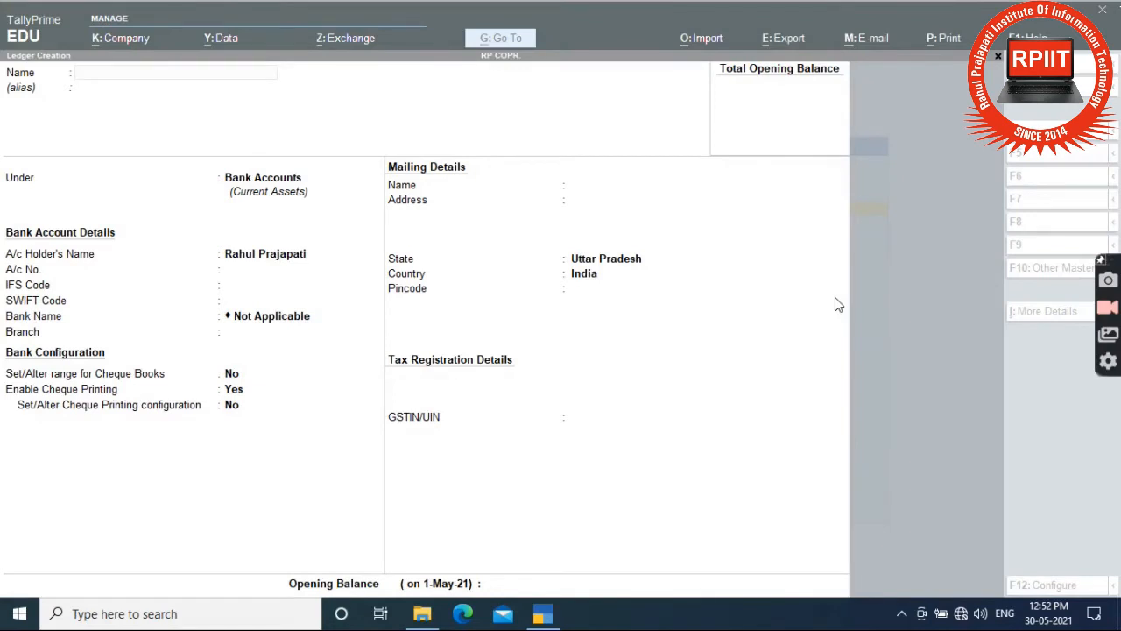
left_click(814, 288)
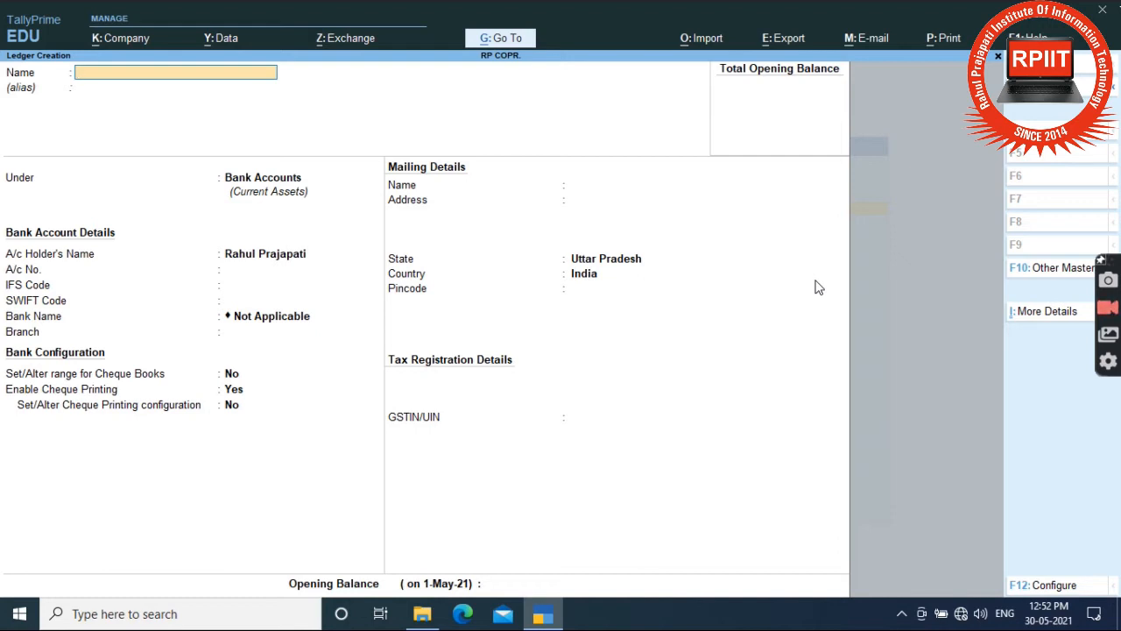
Create the Union Bank 12434354 ledger with its account number and IFS code UBIN0251424.
type("Union Bank 12434354")
key("Return")
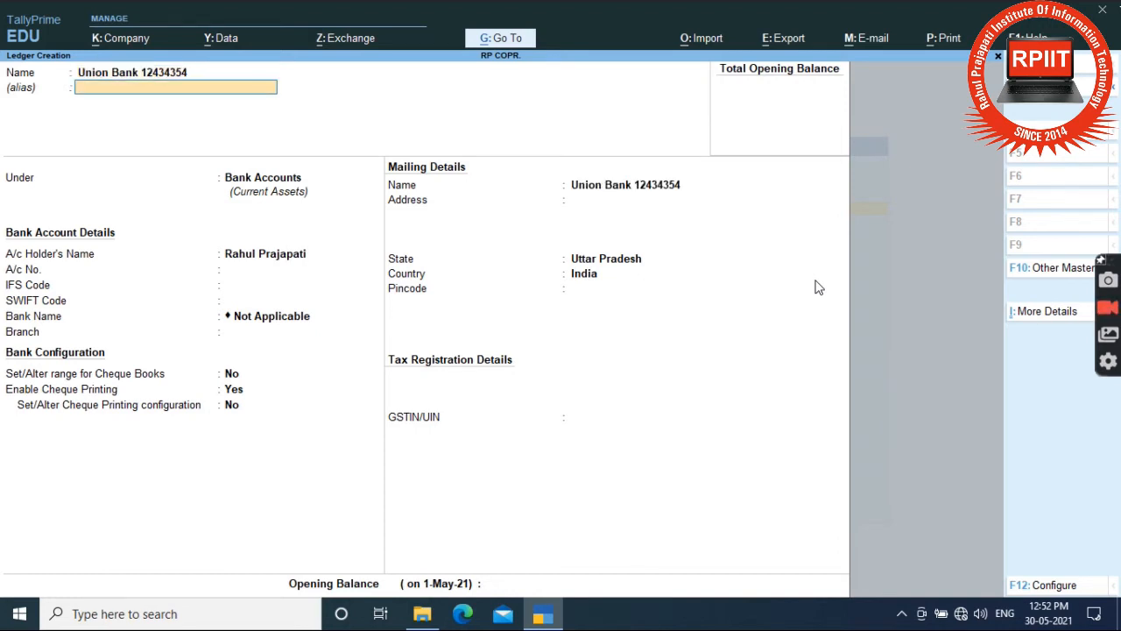
key("Return")
key("Return")
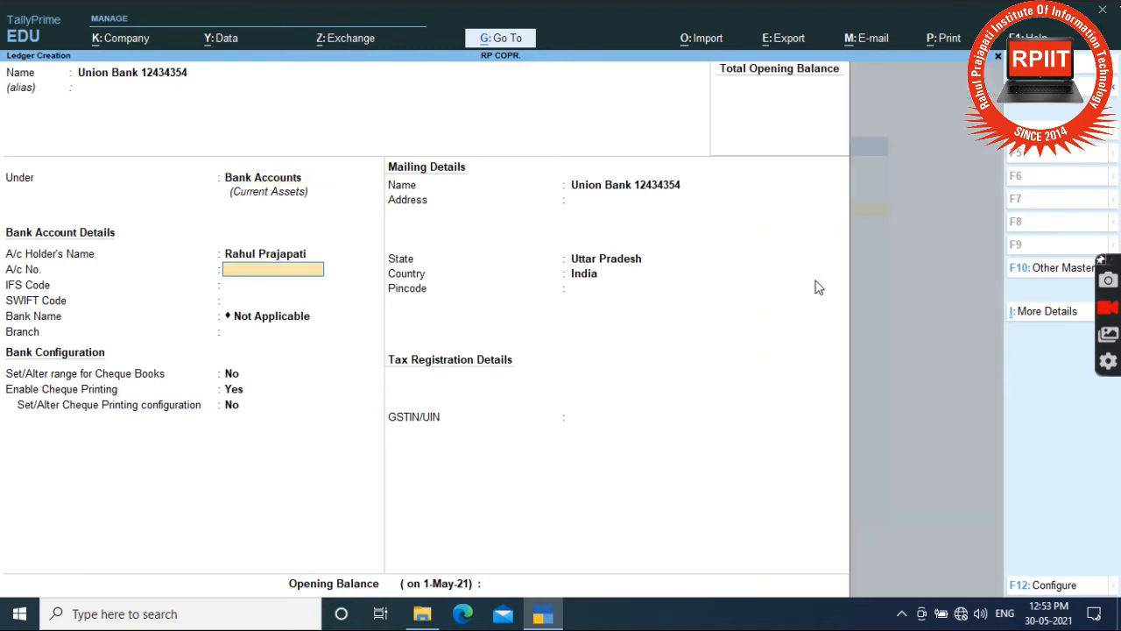
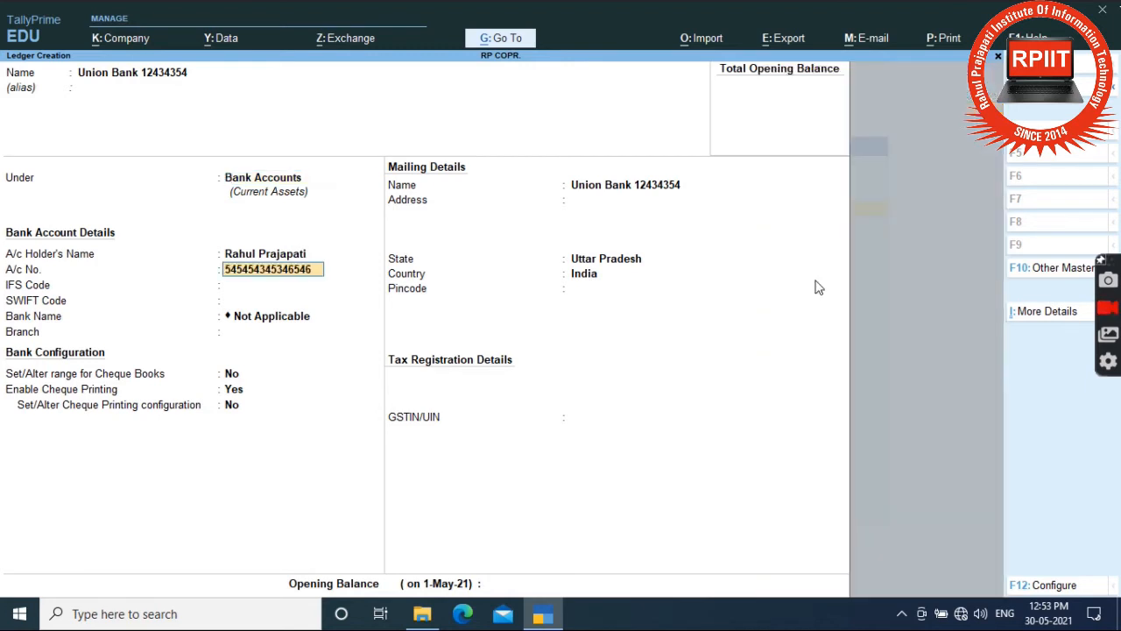
key("Return")
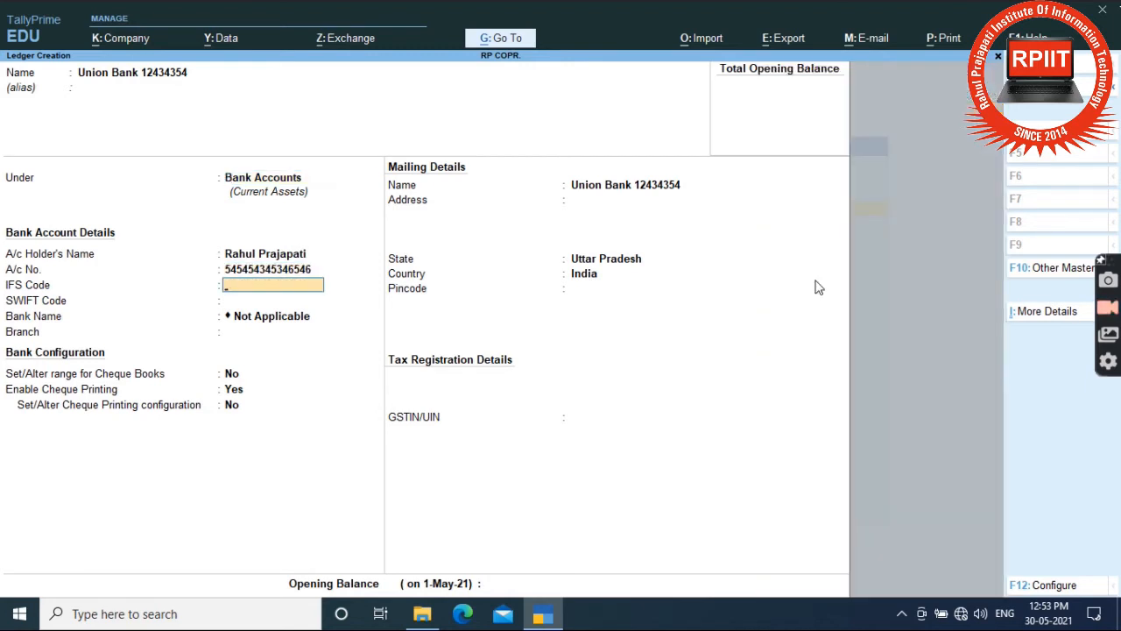
type("UBIN0251424")
key("Return")
key("Return")
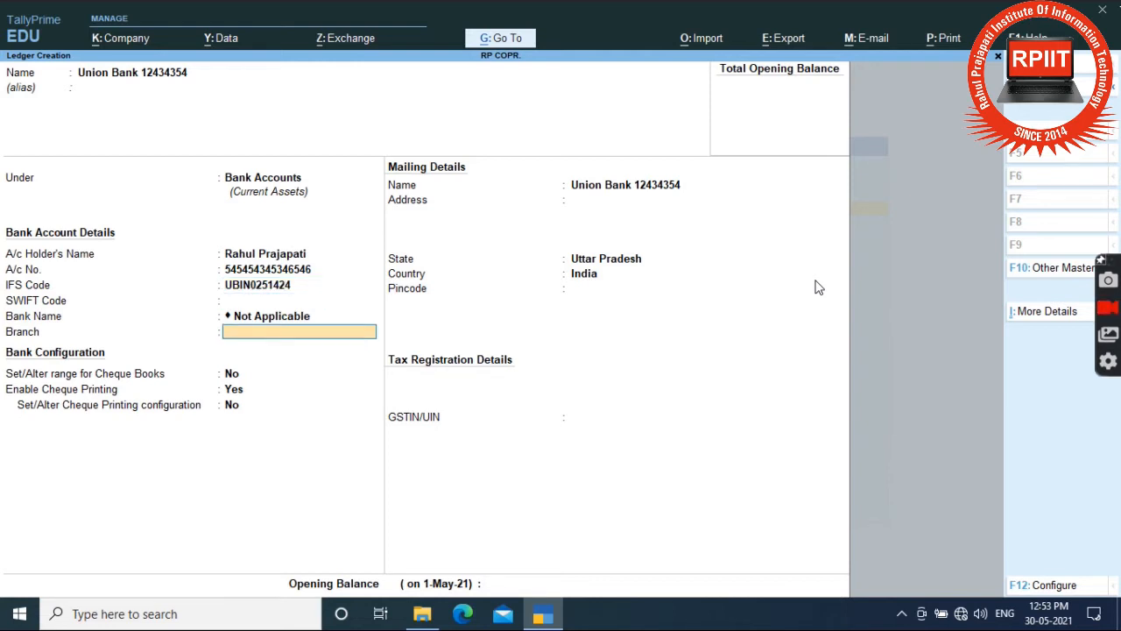
key("Return")
key("Return")
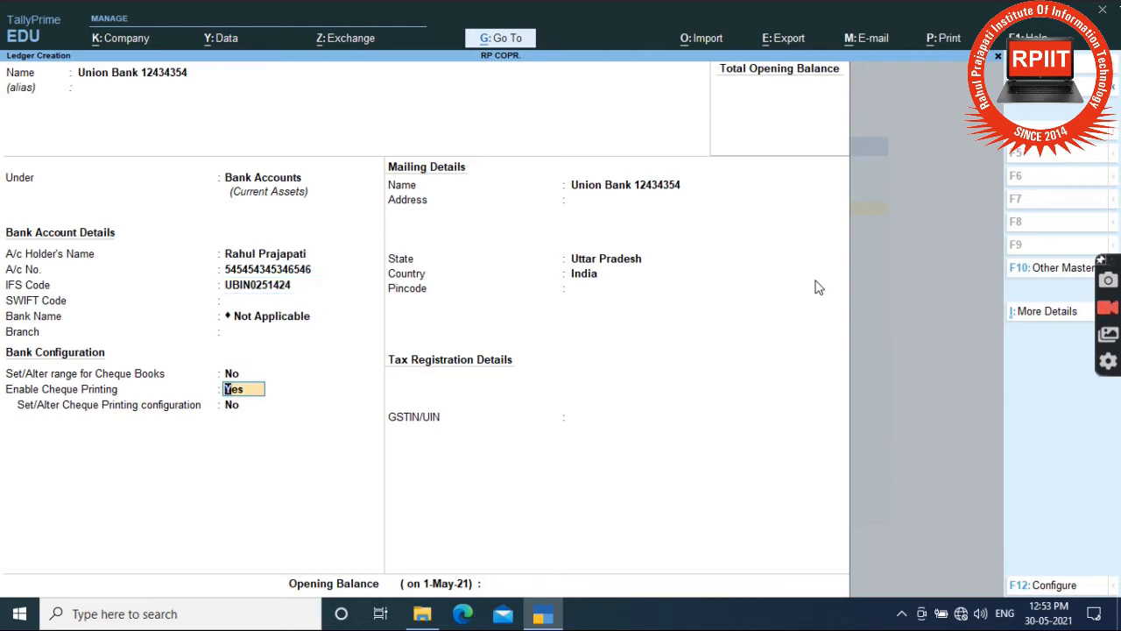
key("Return")
key("Return")
key("Return")
key("Return")
key("Return")
key("Return")
key("Return")
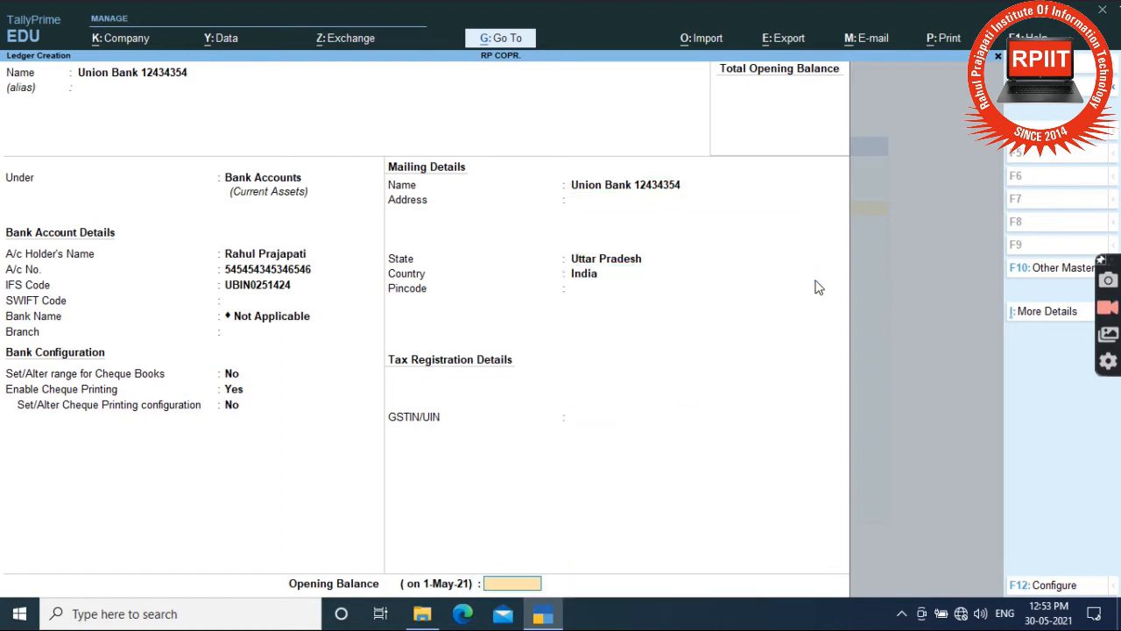
key("Return")
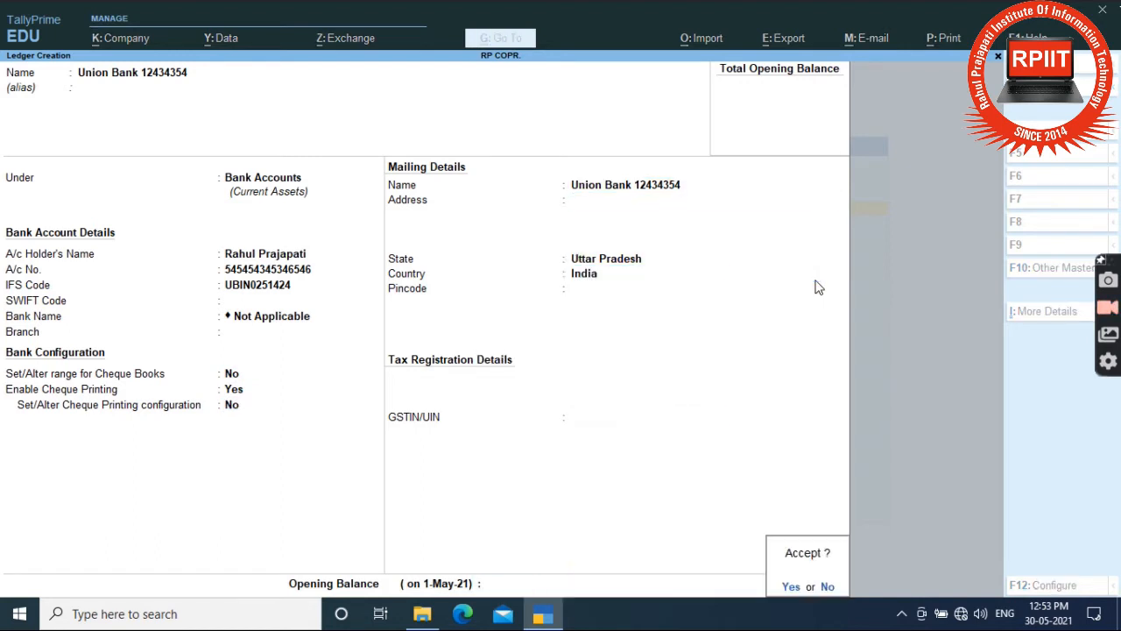
key("Return")
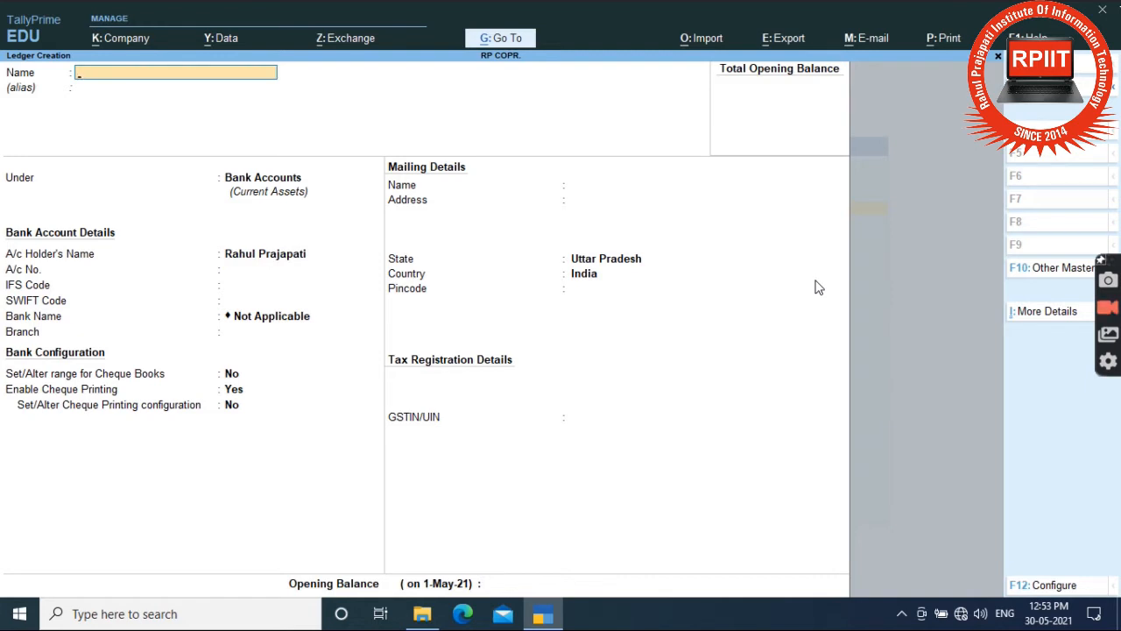
Quit Ledger Creation and go back to the Gateway of Tally.
key("Escape")
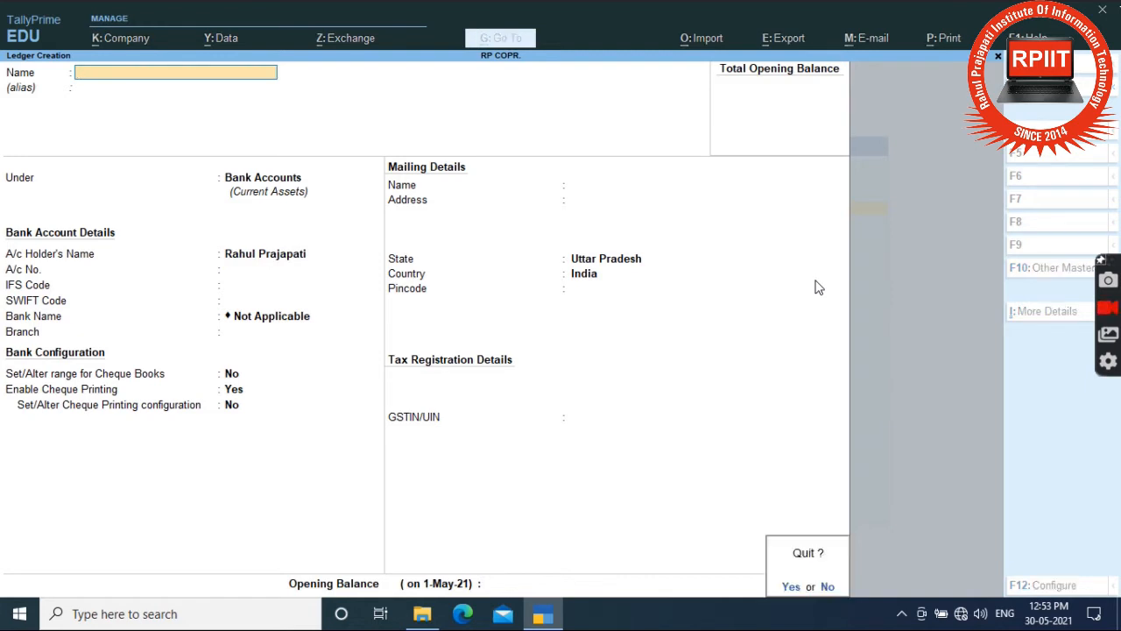
key("Return")
key("Escape")
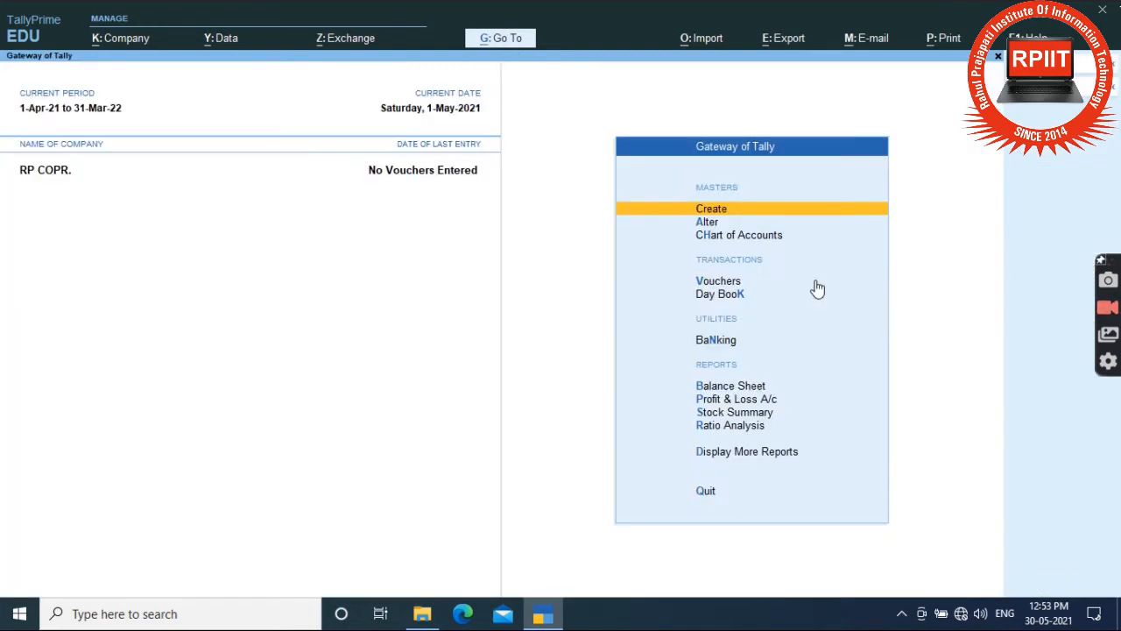
key("Down")
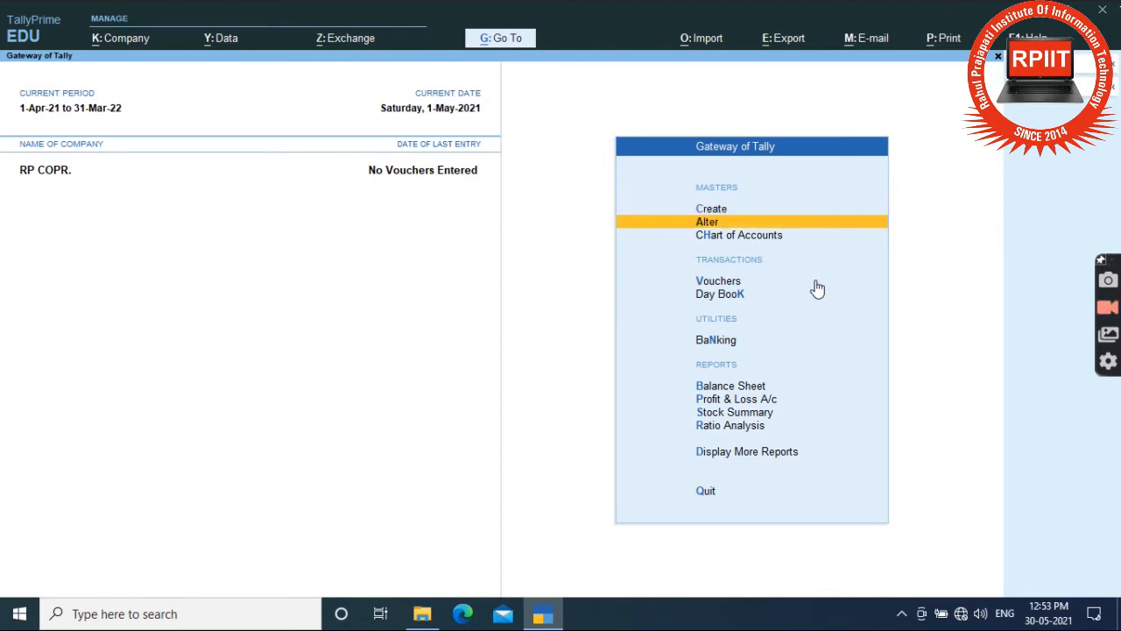
Open the Union Bank 12434354 ledger for alteration and enable cheque book ranges.
key("Return")
key("Down")
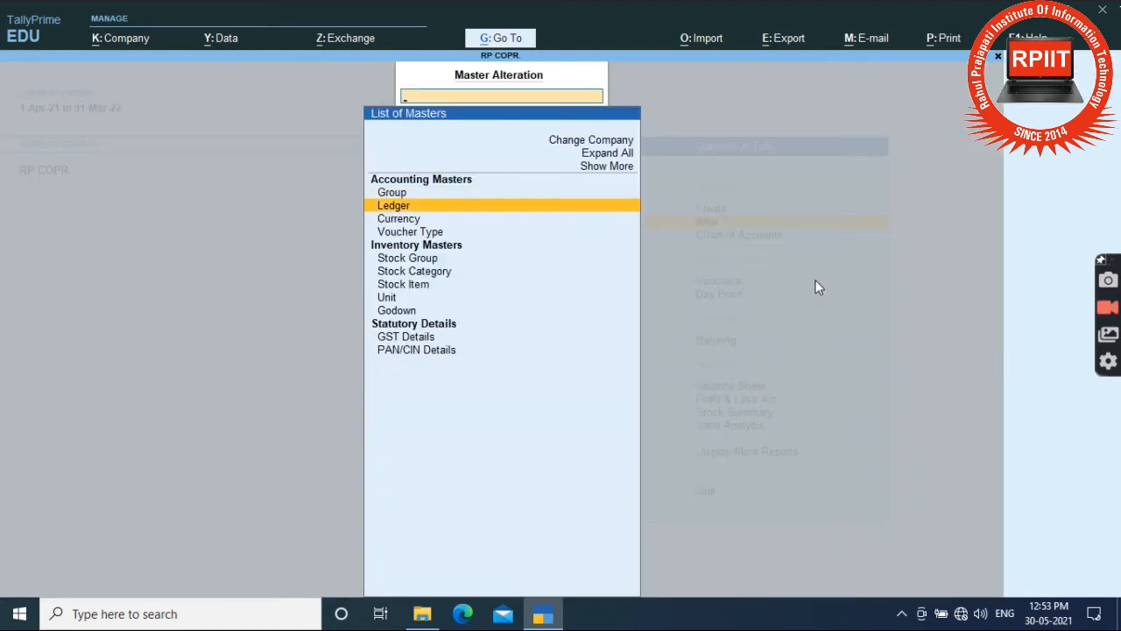
key("Return")
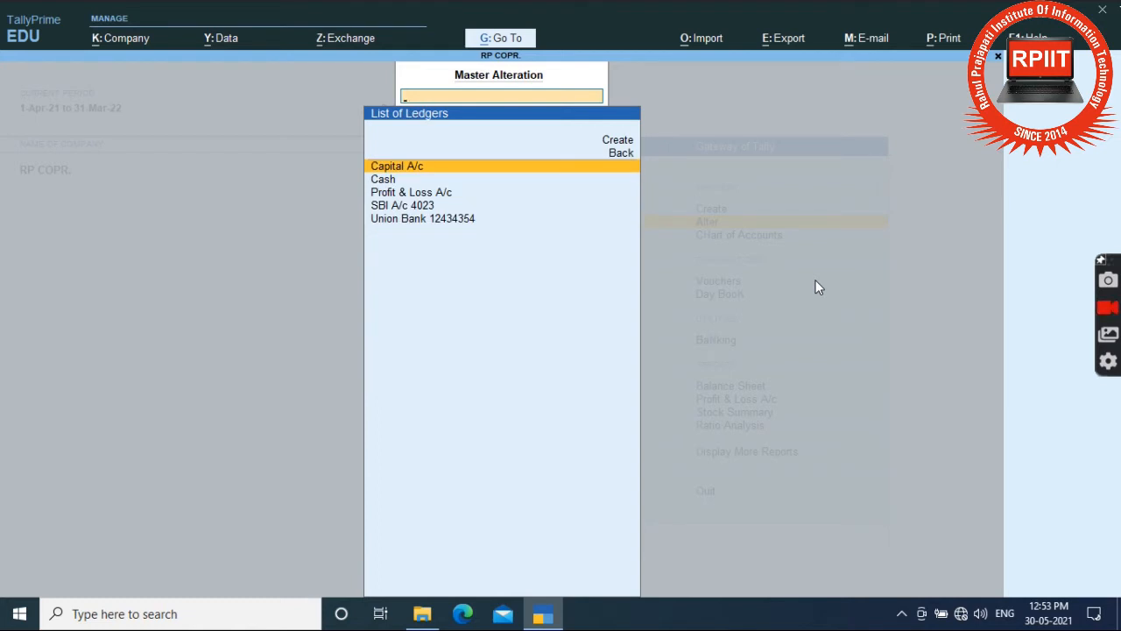
key("Down")
key("Down")
key("Down")
key("Down")
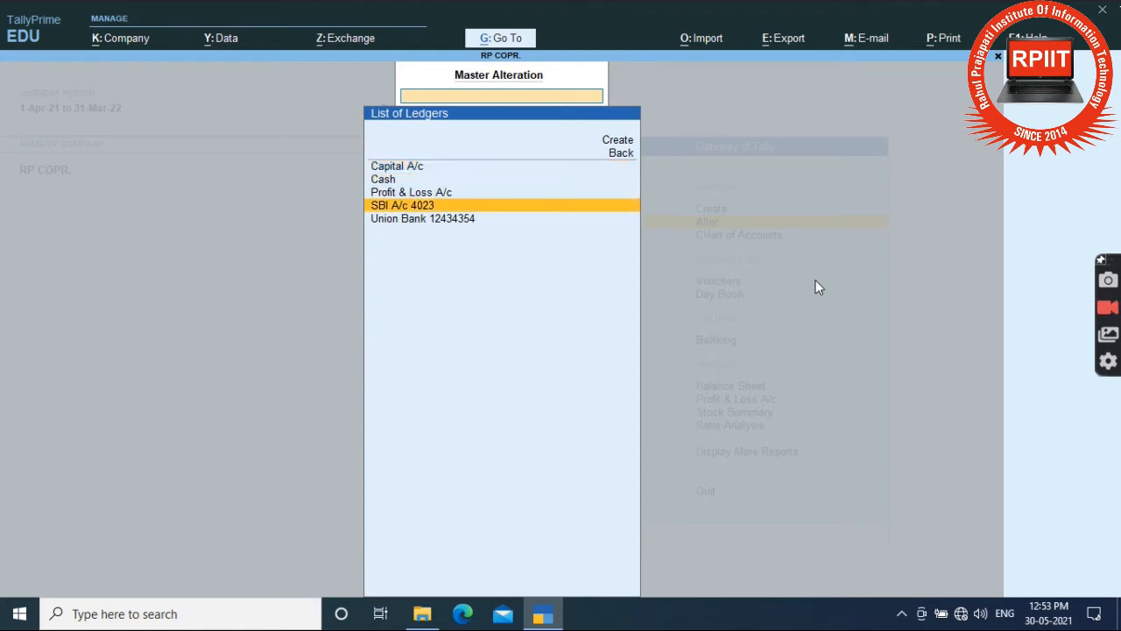
key("Return")
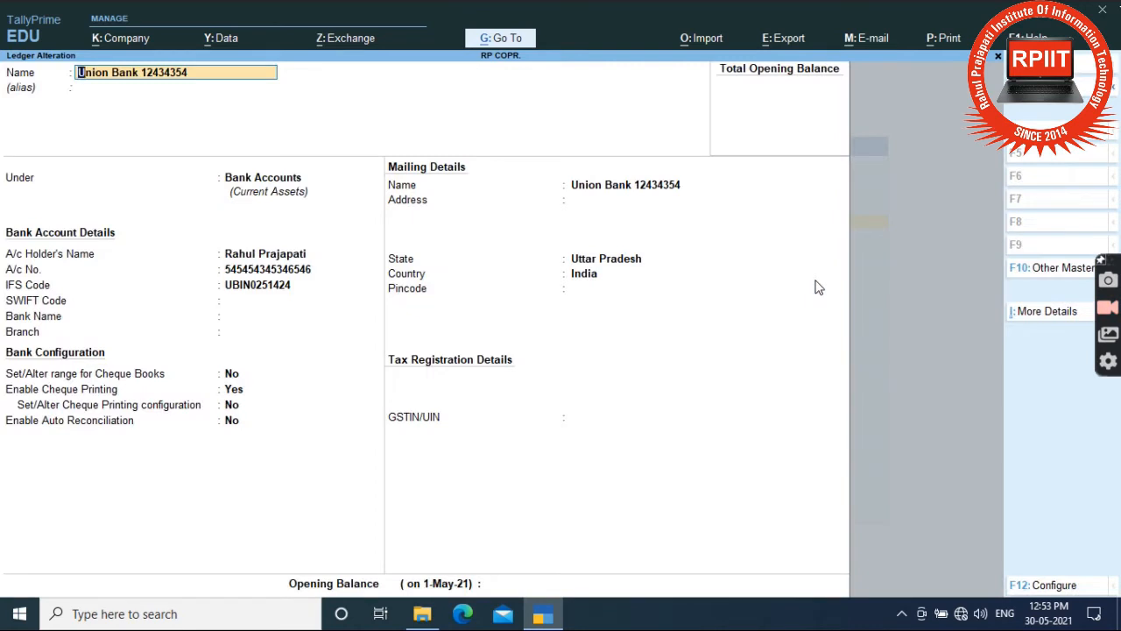
key("Return")
key("Return")
key("Return")
key("Return")
key("Return")
key("Return")
key("Return")
key("Return")
key("Return")
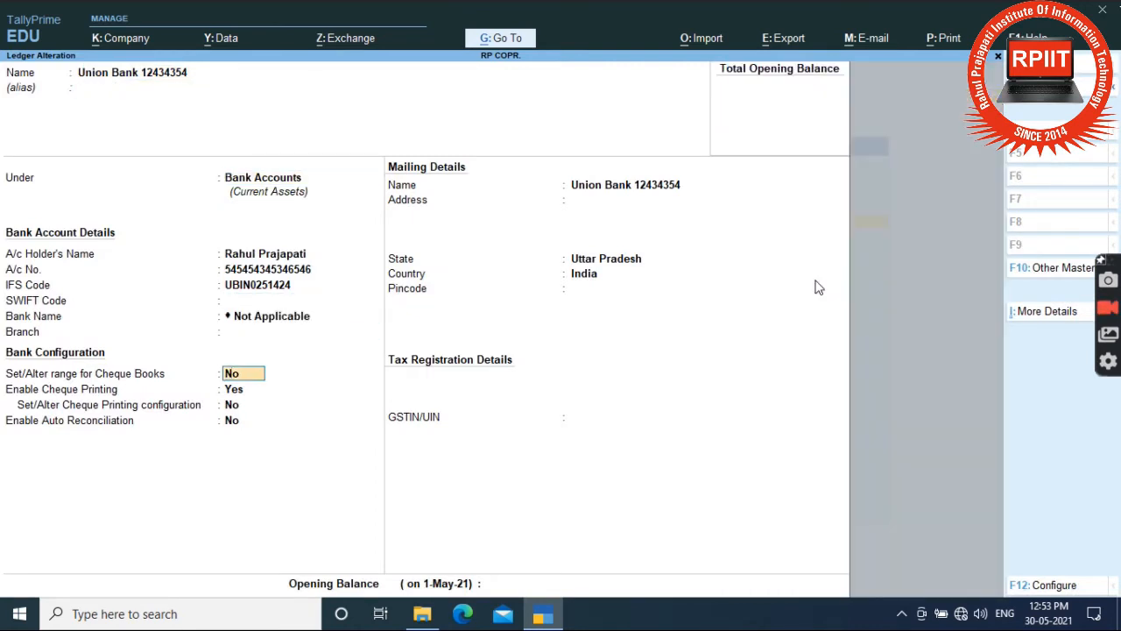
type("y")
key("Return")
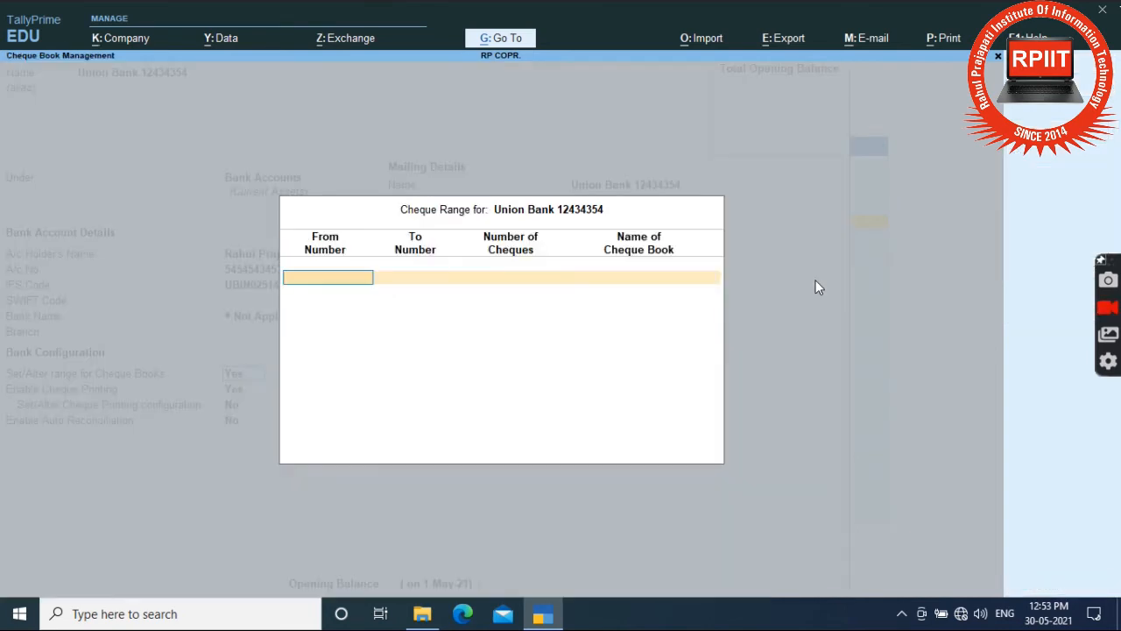
Set the cheque book's starting number to 0032512.
type("50001")
key("Return")
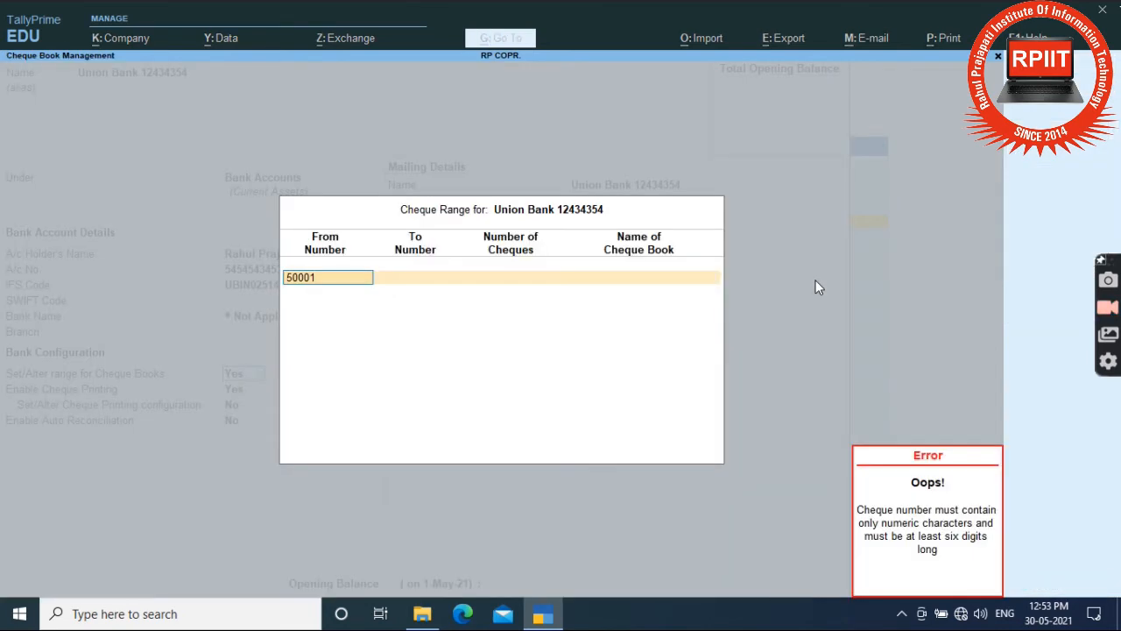
key("BackSpace")
key("BackSpace")
key("BackSpace")
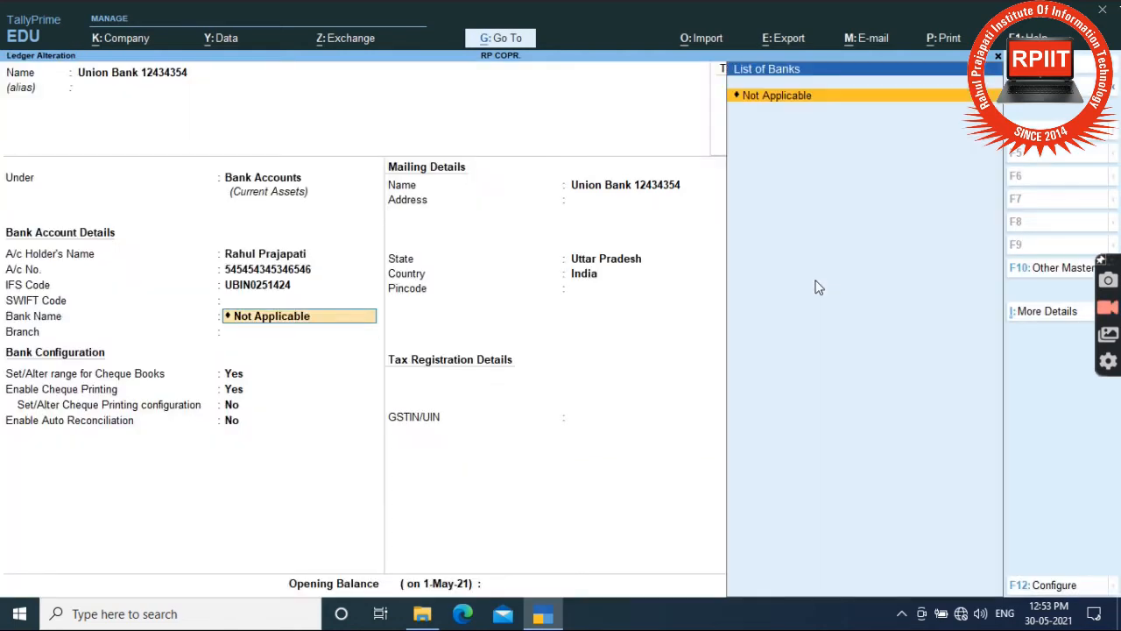
key("Return")
key("Return")
key("Return")
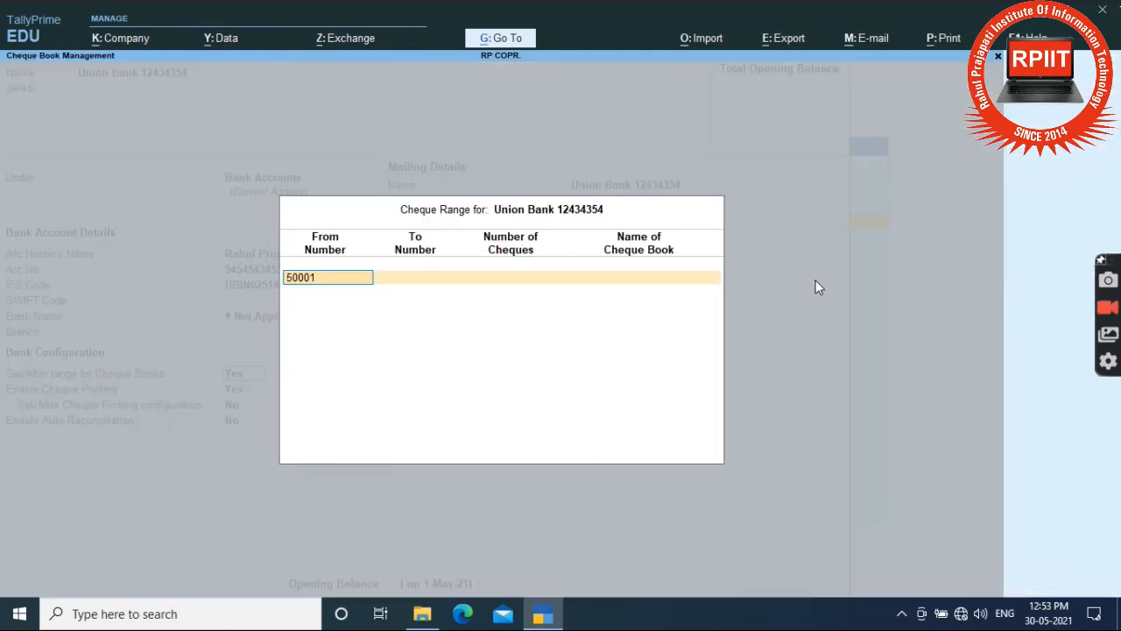
type("01")
key("Return")
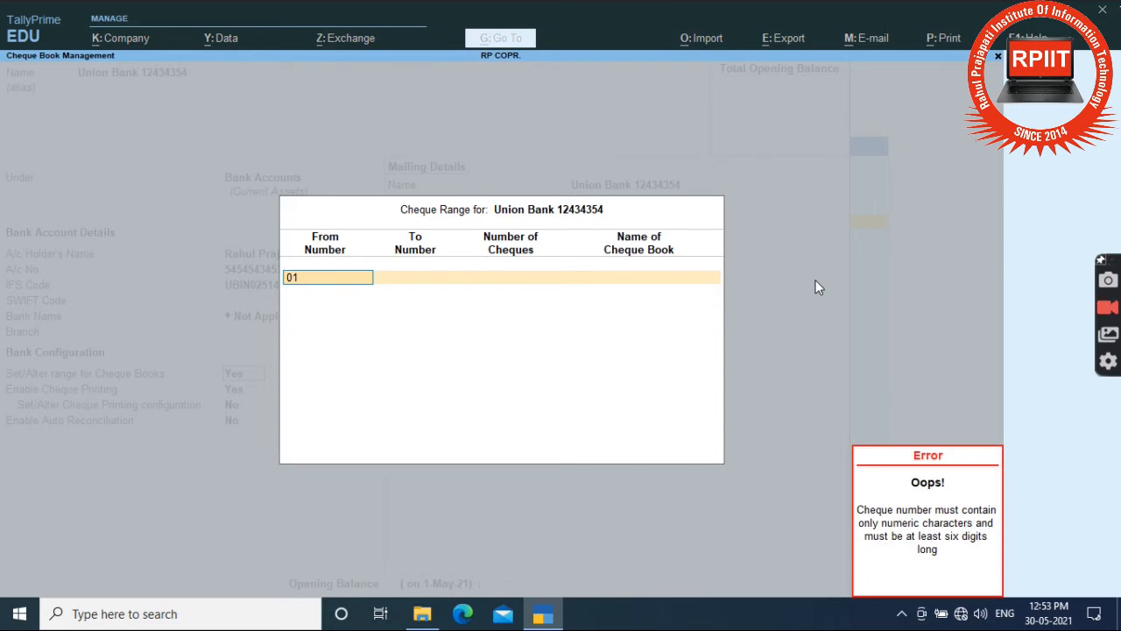
key("BackSpace")
type("0")
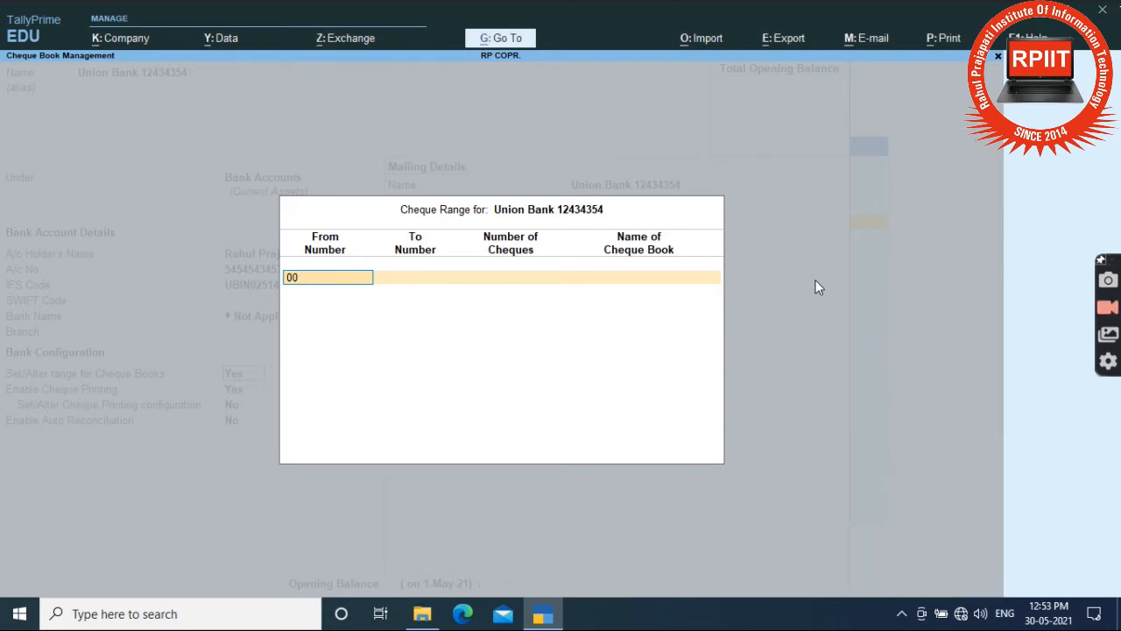
type("32512")
key("Return")
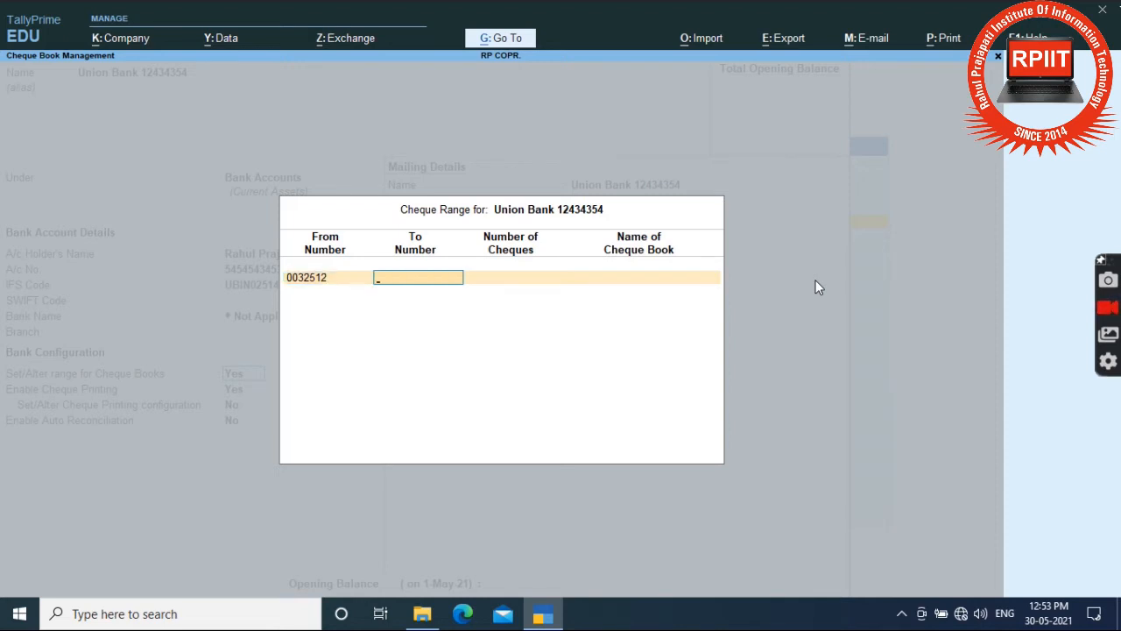
Set the ending cheque number to 0032522, giving 11 cheques.
type("032522")
key("Return")
type("0032522")
key("Return")
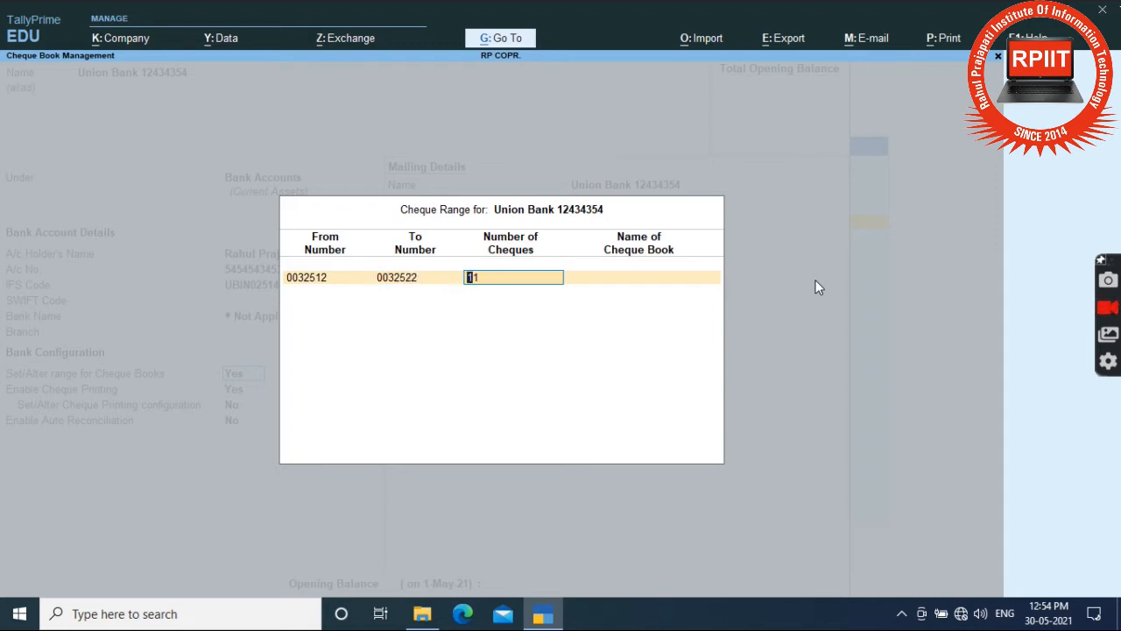
key("Return")
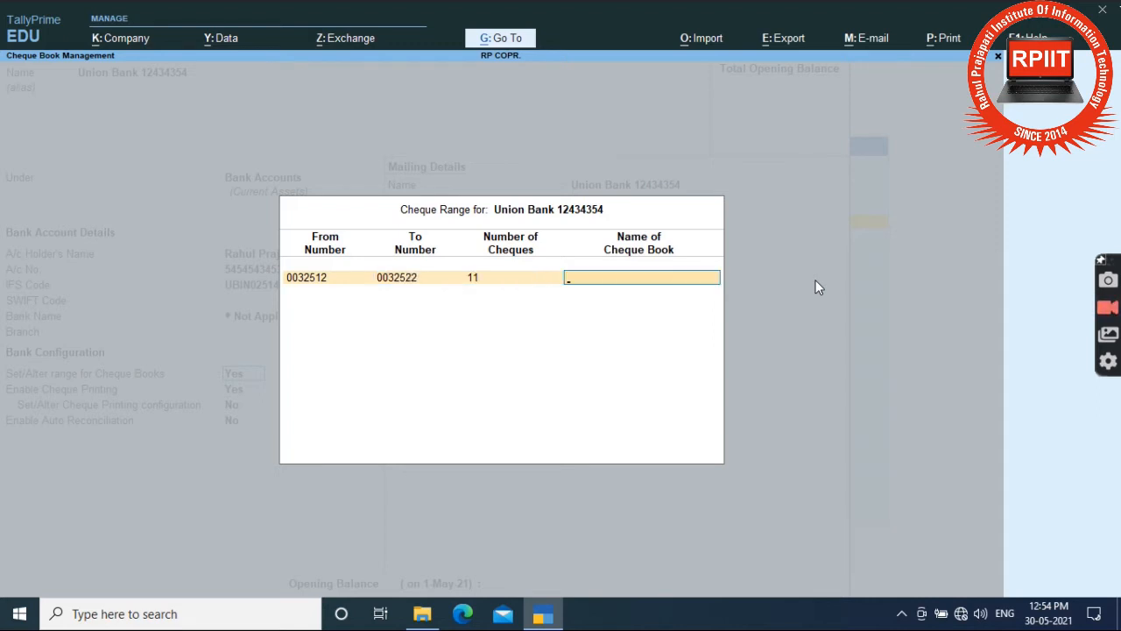
Name the cheque book RP Comp and finish the cheque range.
type("RPP")
key("BackSpace")
type("Com")
type("p")
key("Return")
key("Return")
key("Return")
key("Return")
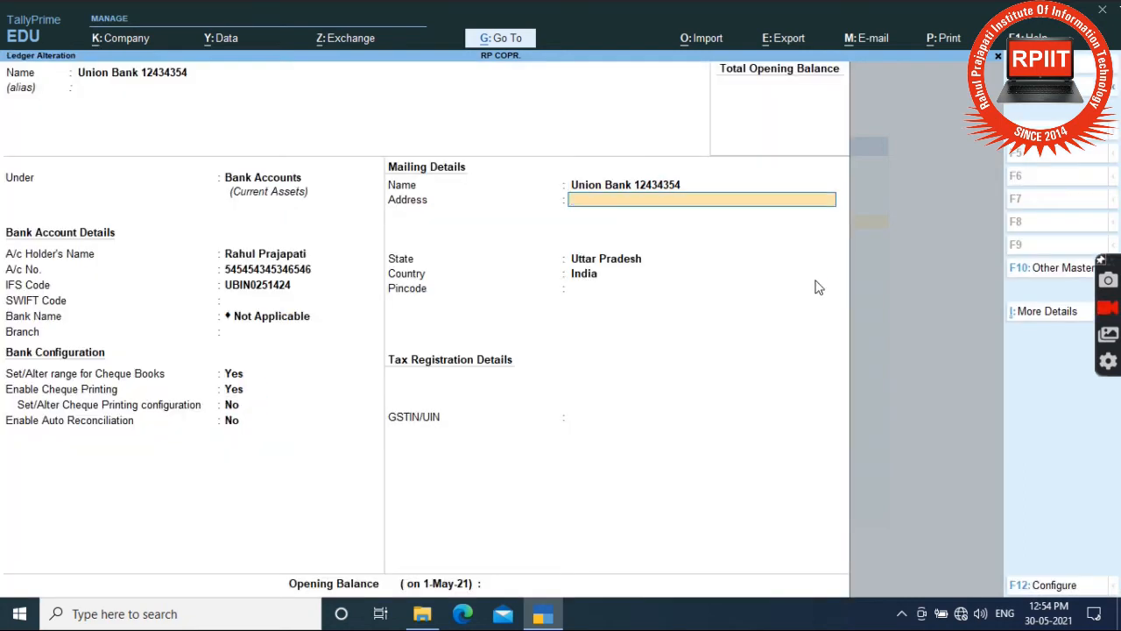
key("Return")
key("Return")
key("Return")
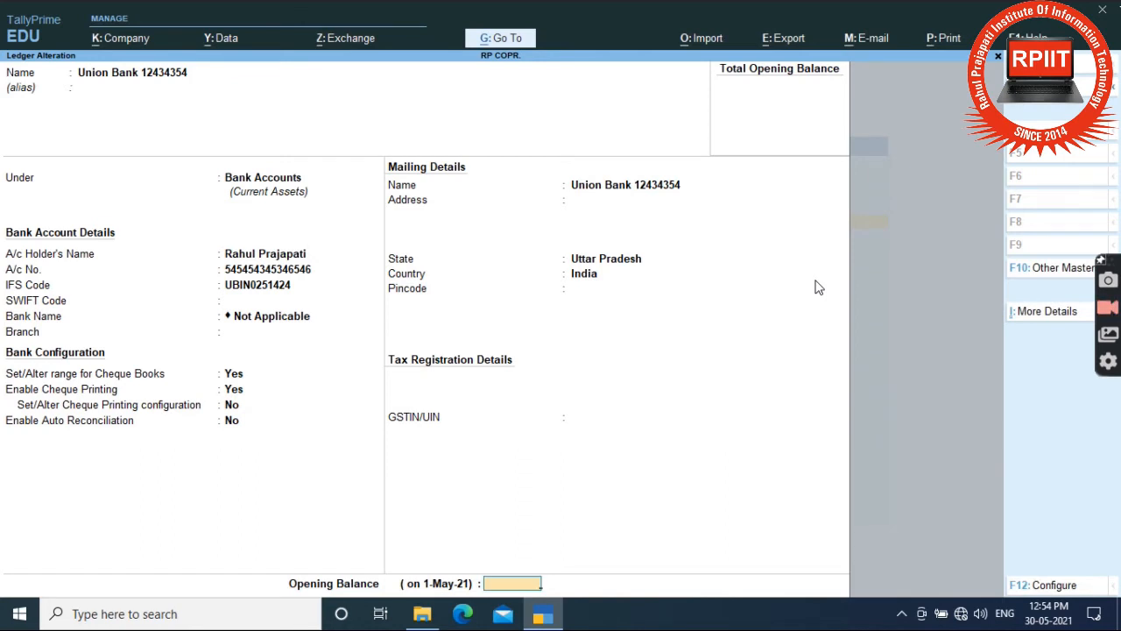
Save the Union Bank alteration, then delete the SBI A/c 4023 ledger with Alt+D.
key("Return")
key("Return")
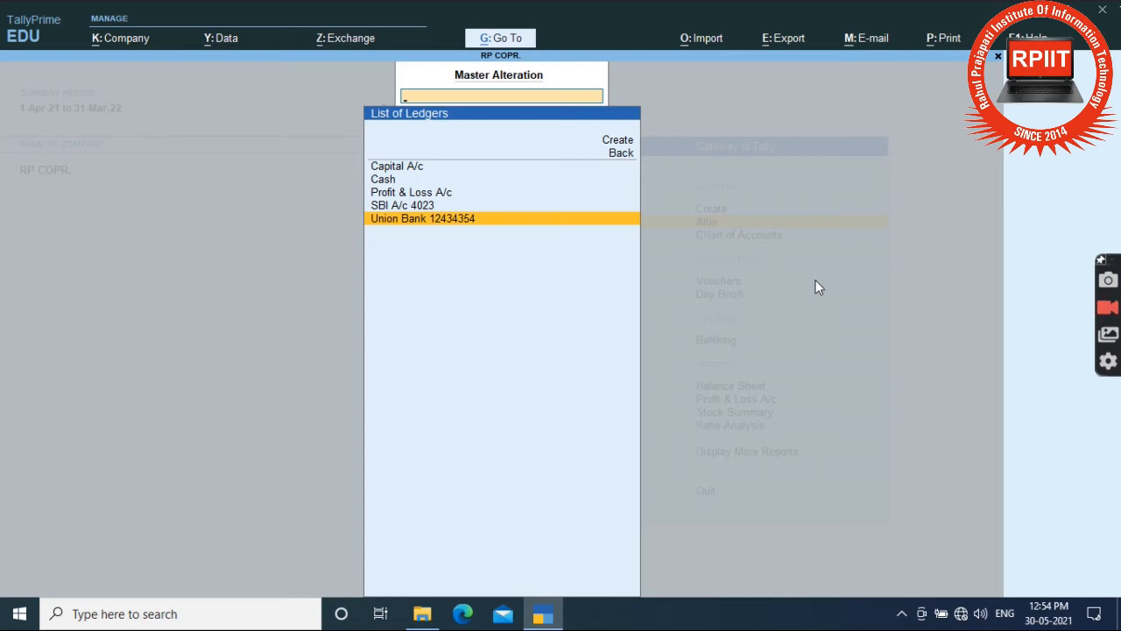
key("Up")
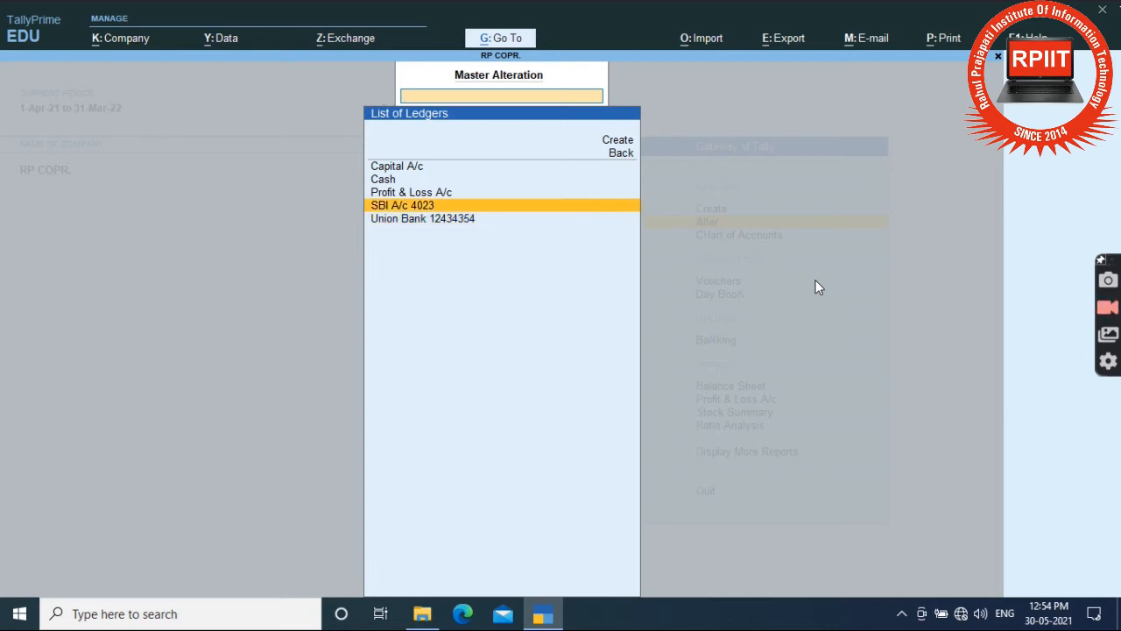
key("Return")
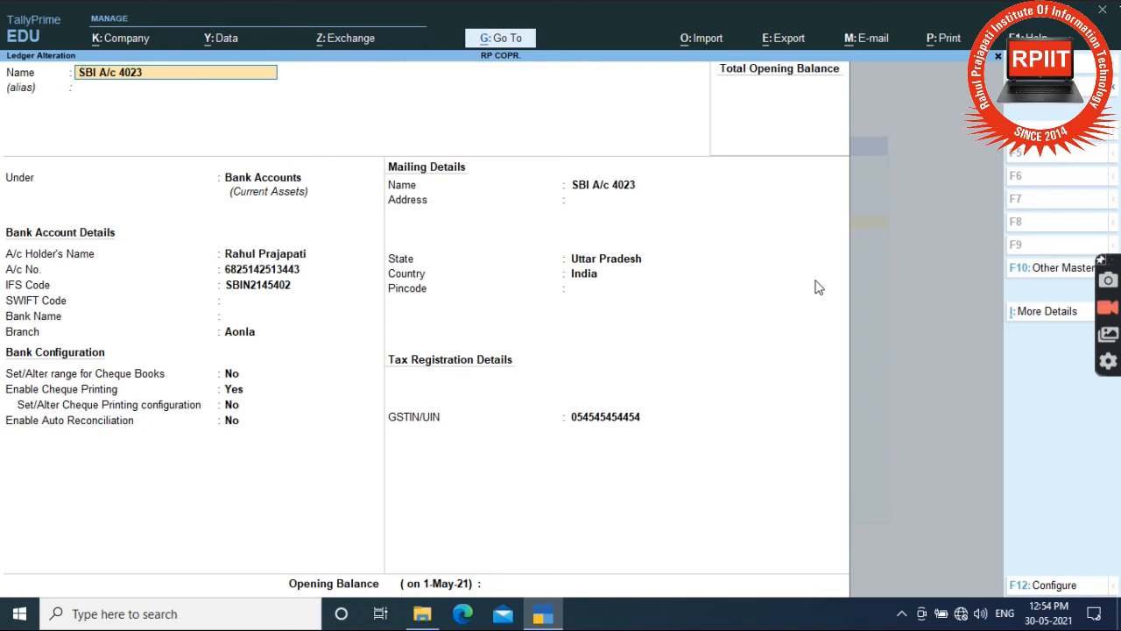
key("alt+d")
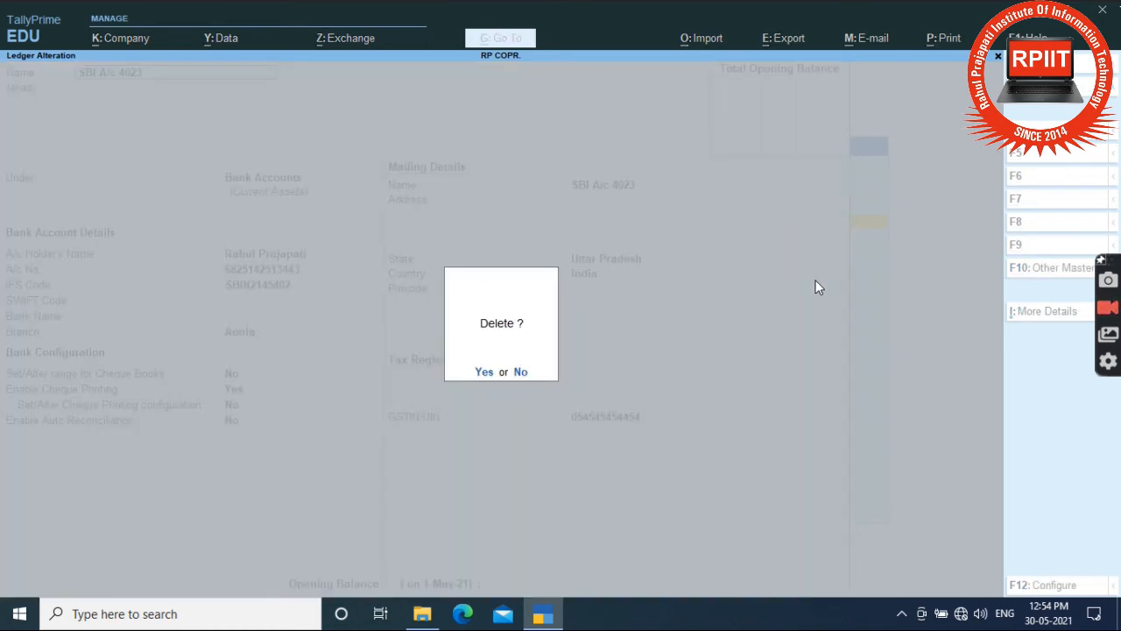
key("Return")
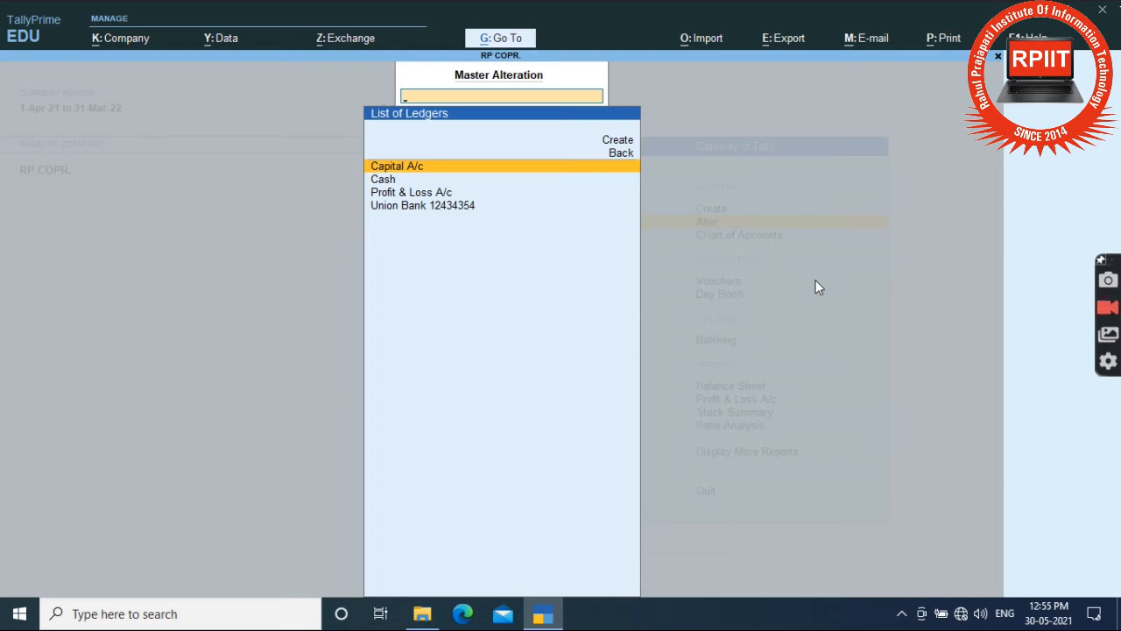
Close the list of ledgers to get back to the Gateway of Tally.
key("Down")
key("Down")
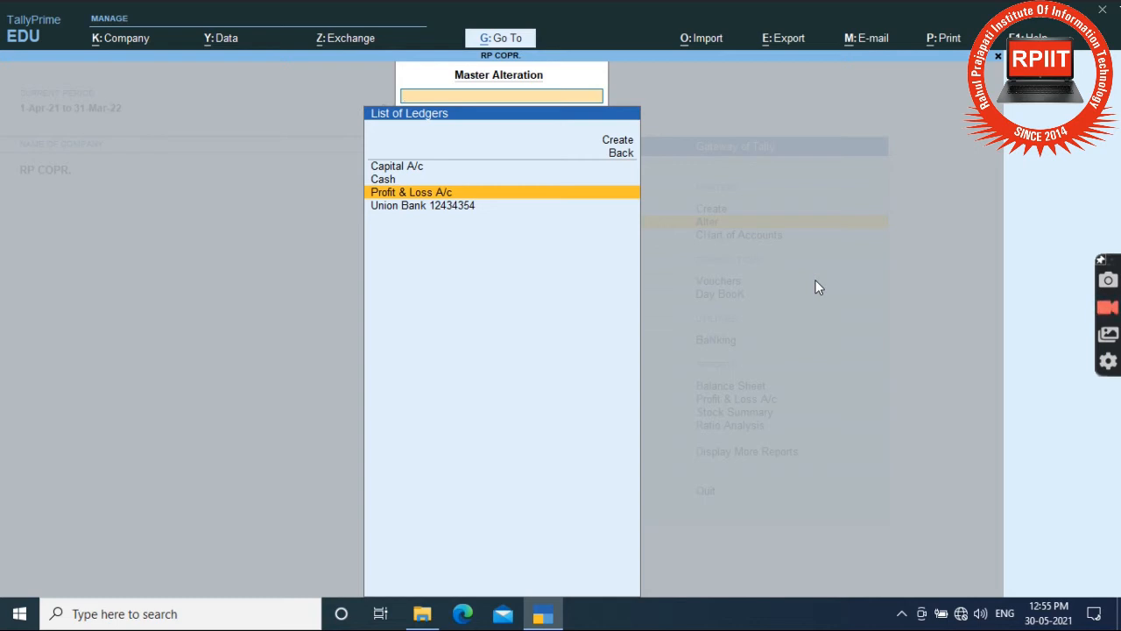
key("Escape")
key("Escape")
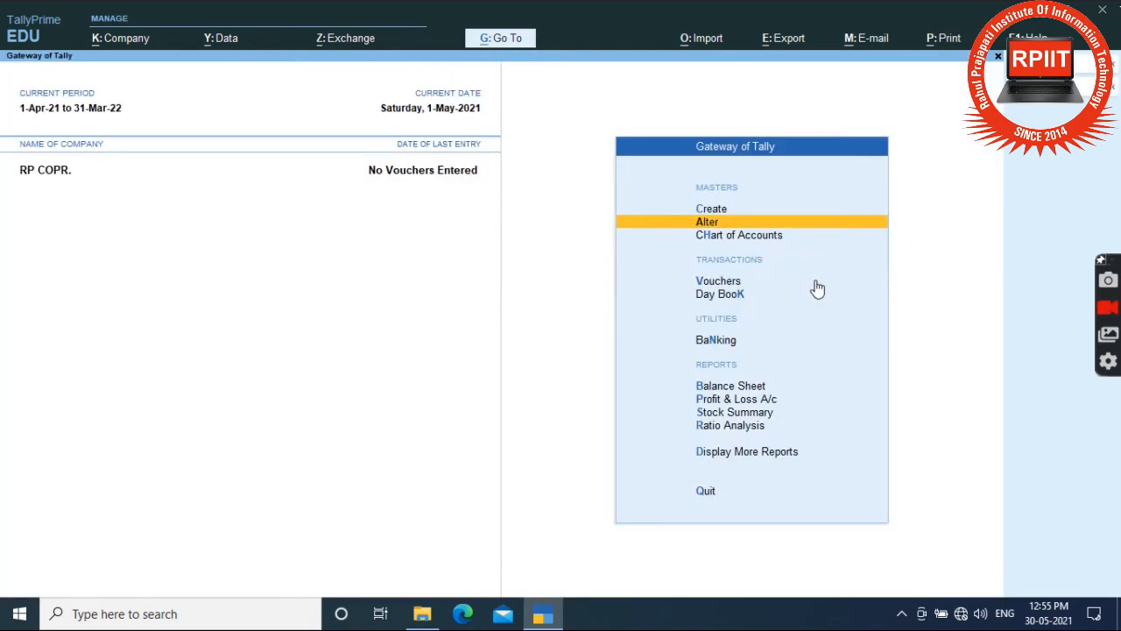
key("Up")
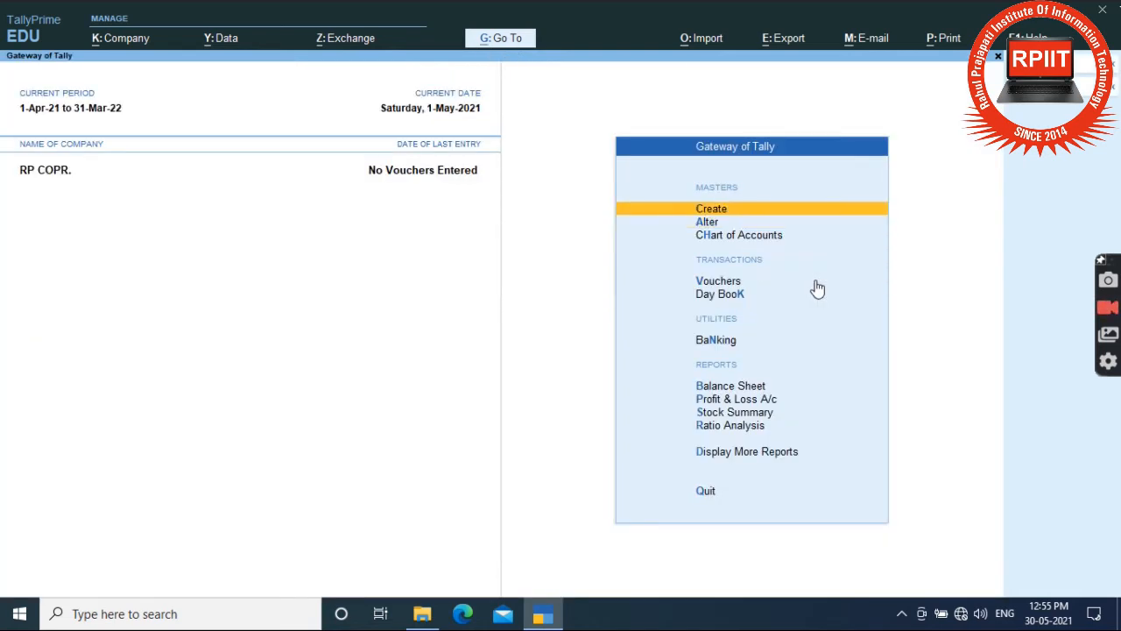
Choose Create > Currency to reach the new-or-alter-₹ currency prompt.
key("Return")
key("Down")
key("Down")
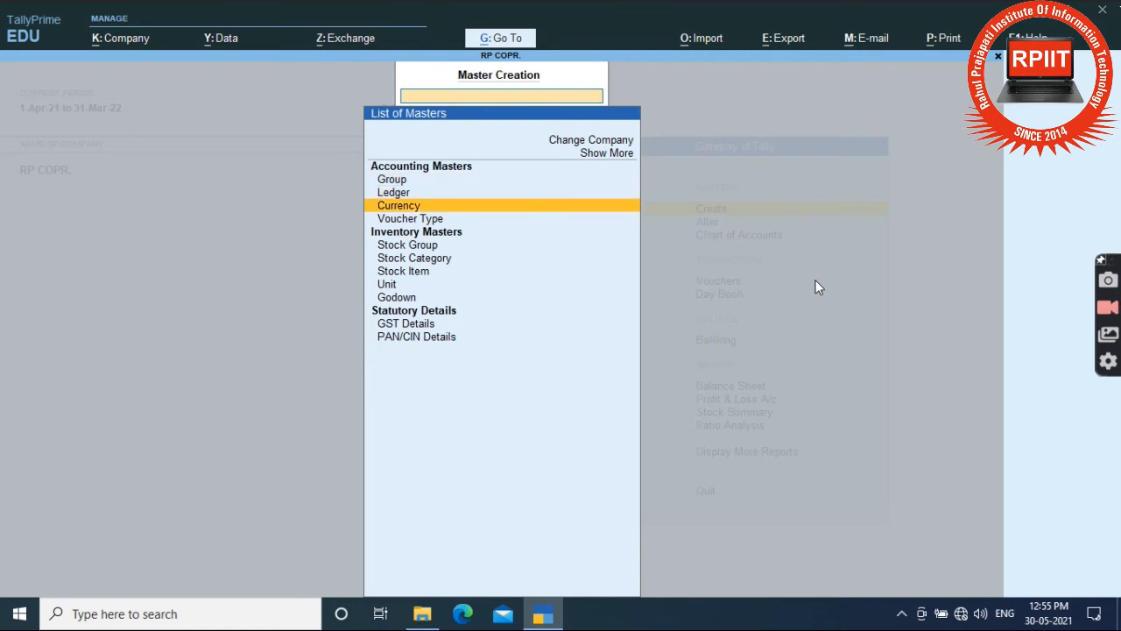
key("Return")
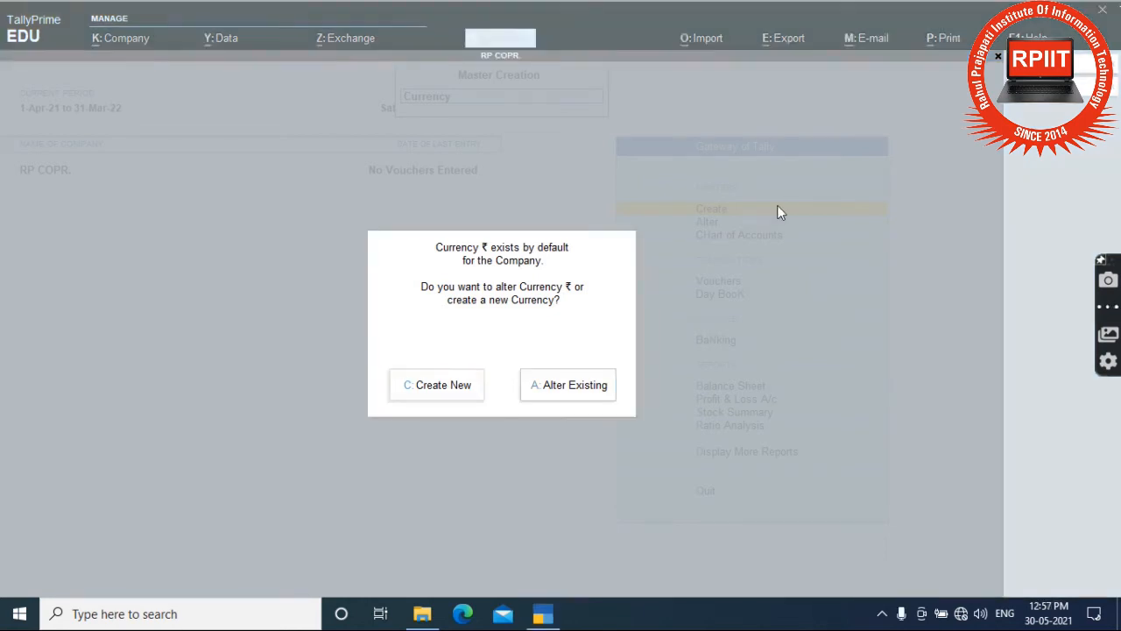
left_click(693, 263)
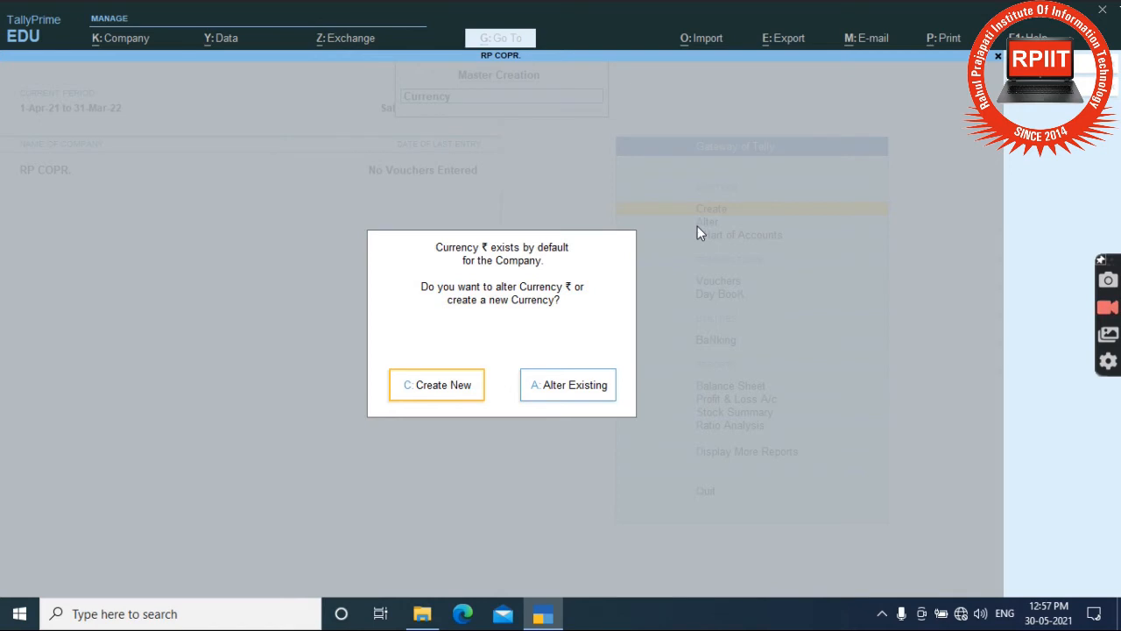
Create and save the $ currency with formal name USD, ISO code USD, 2 decimal places.
key("Return")
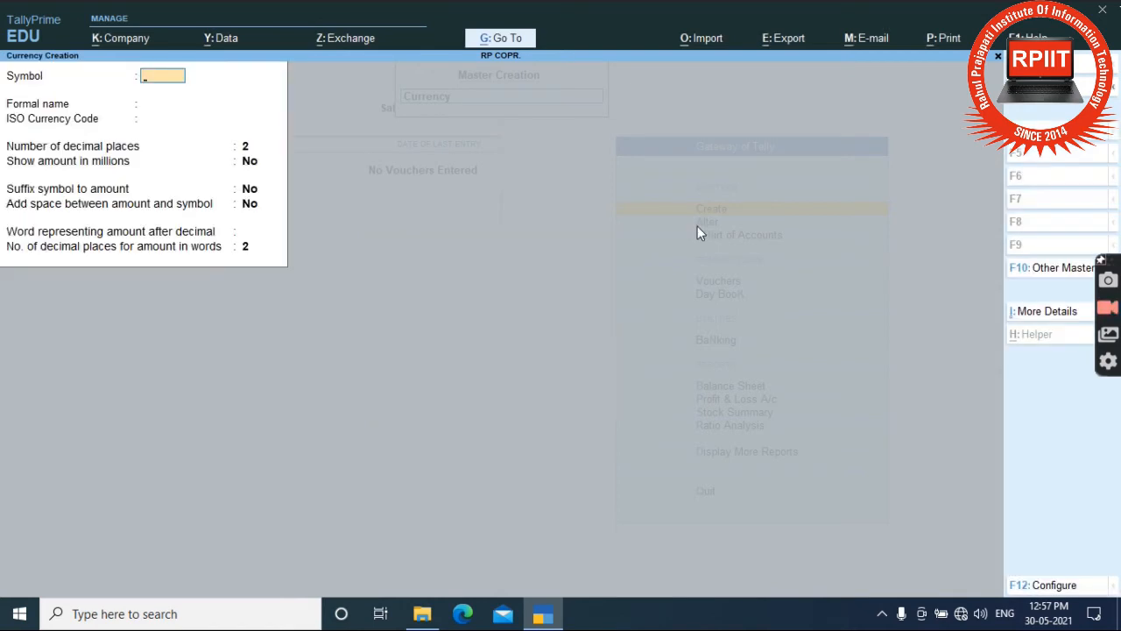
type("$")
key("Return")
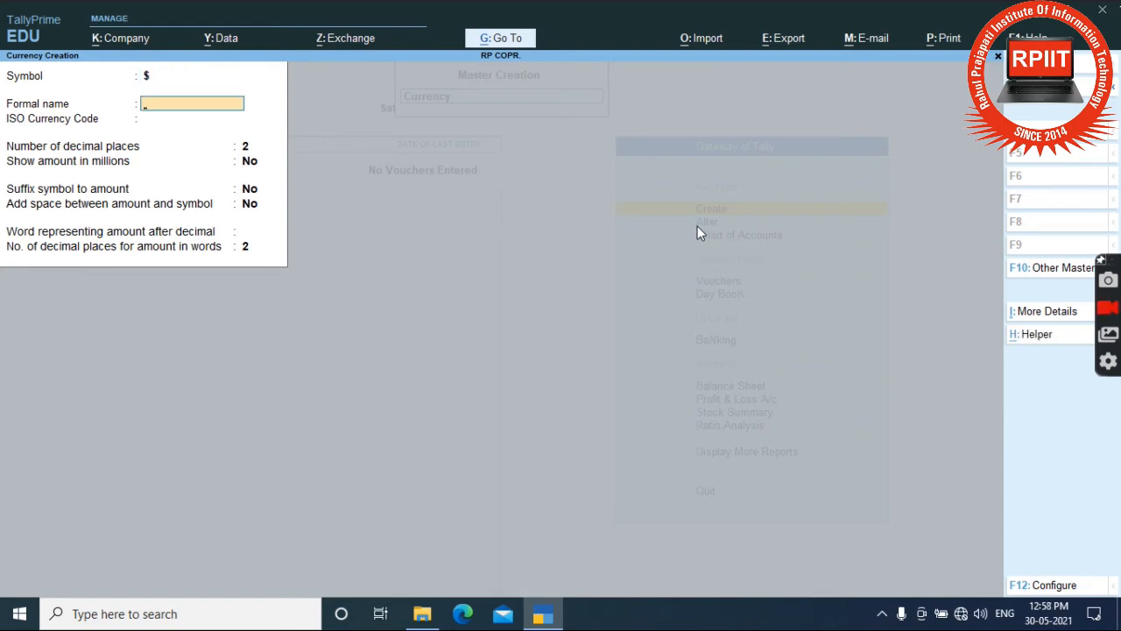
type("USD")
key("Return")
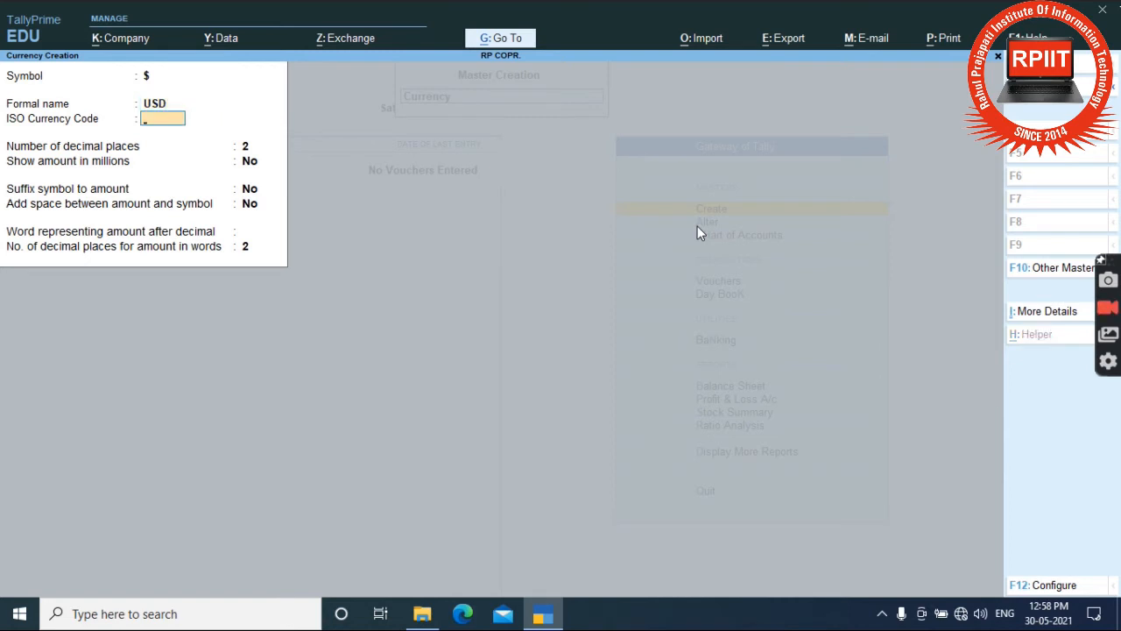
type("USD")
key("Return")
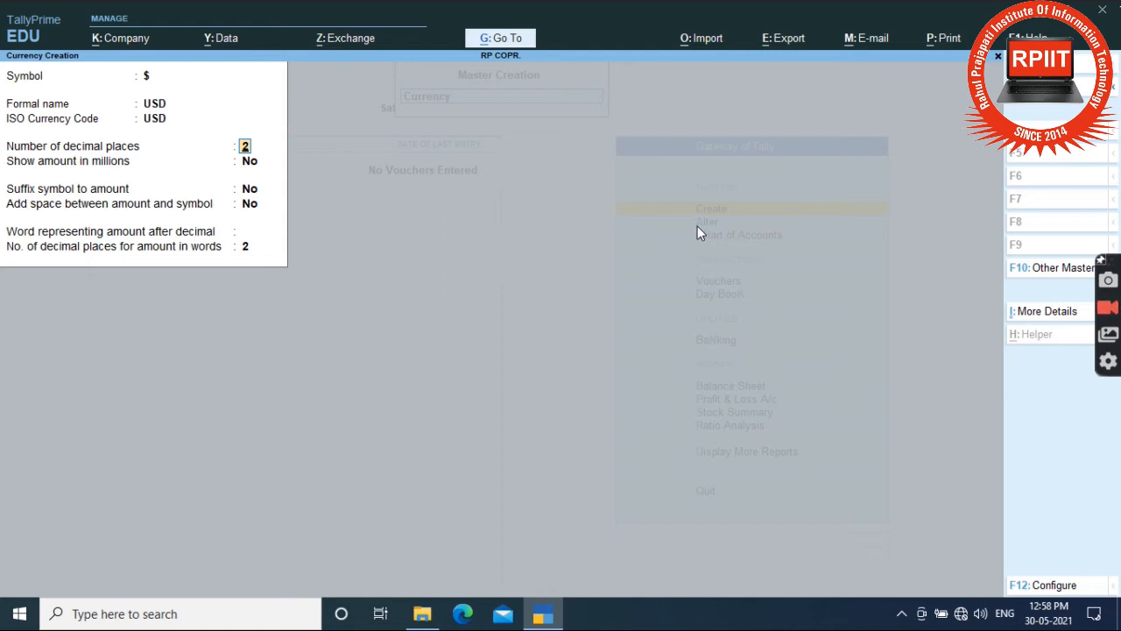
key("Return")
key("Return")
key("Return")
key("Return")
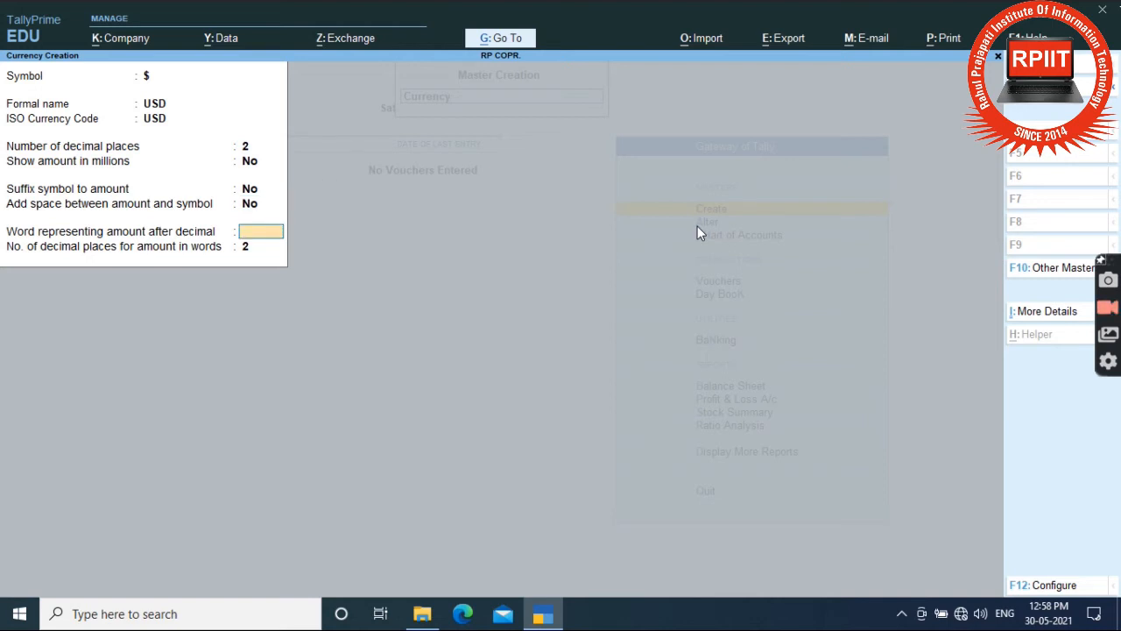
type("C")
key("Return")
key("Return")
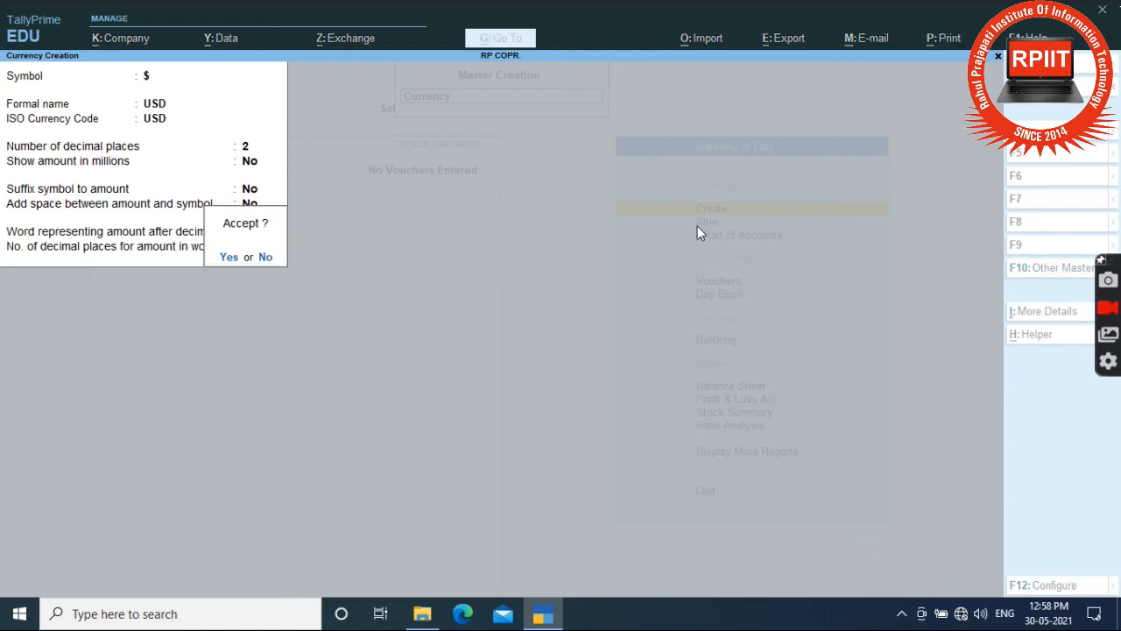
key("Return")
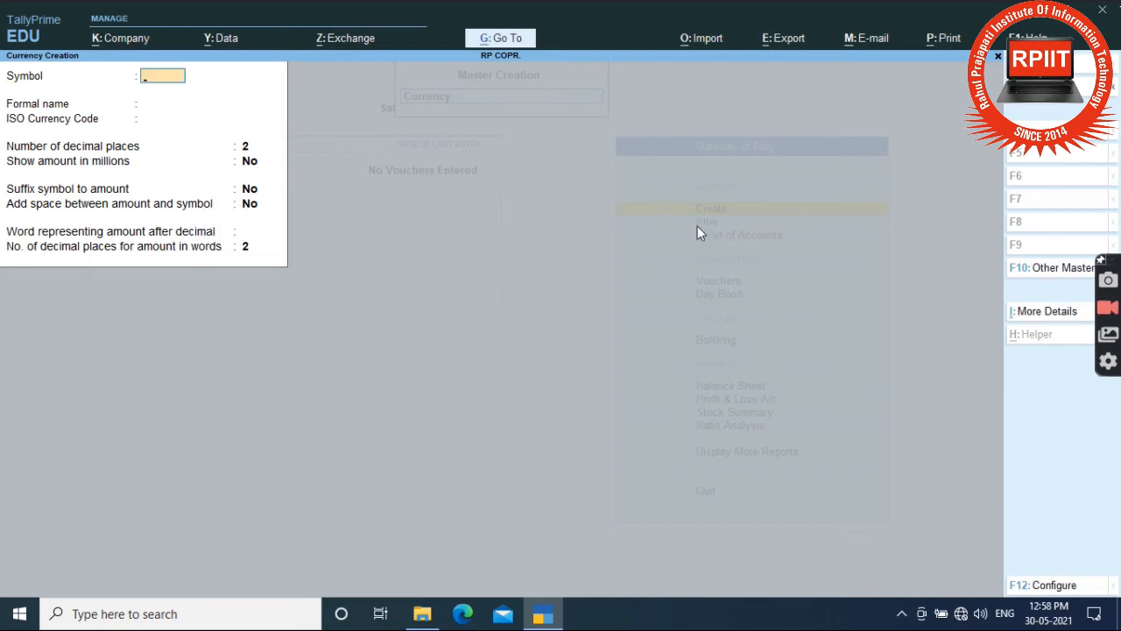
Quit the blank Currency Creation form and close the creation list.
key("Escape")
key("Return")
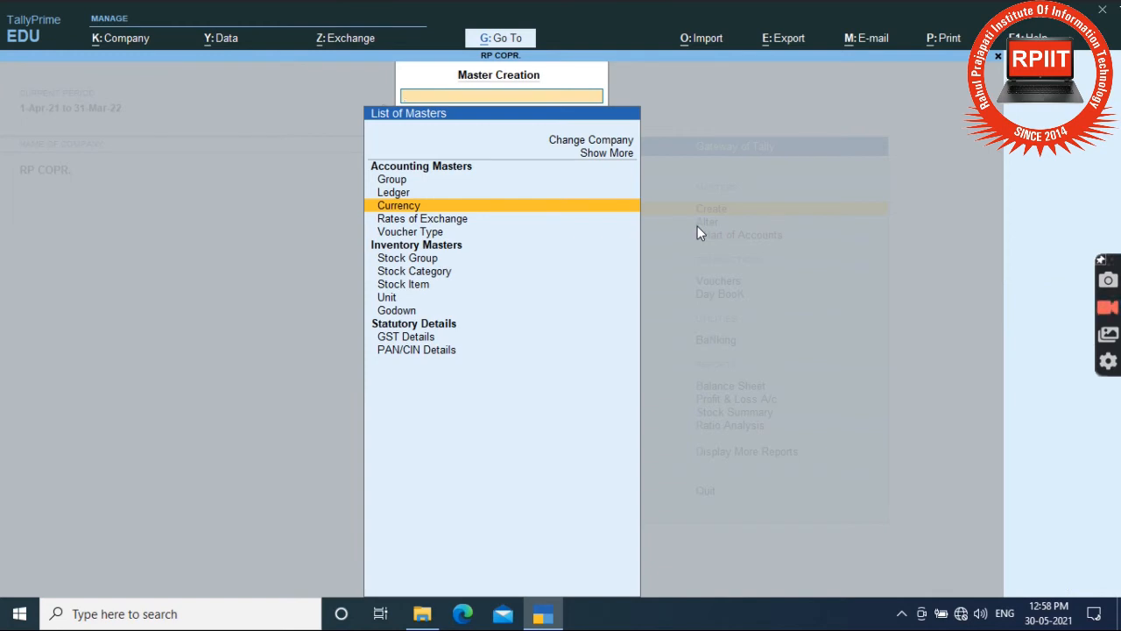
key("Escape")
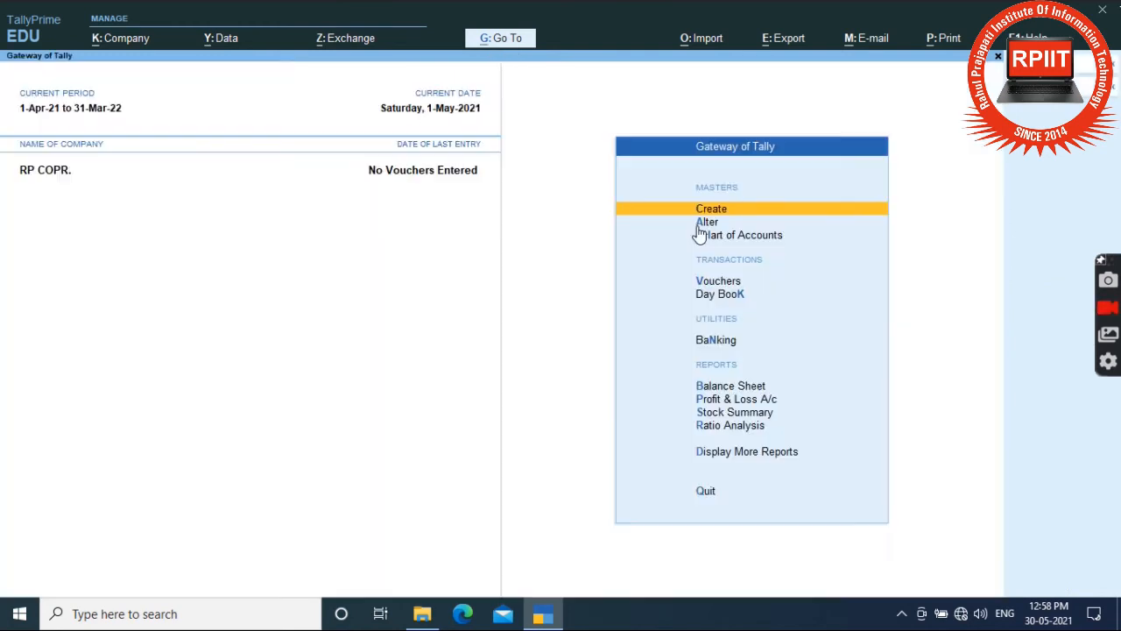
Check under Alter > Currency that both $ and ₹ are listed.
left_click(699, 223)
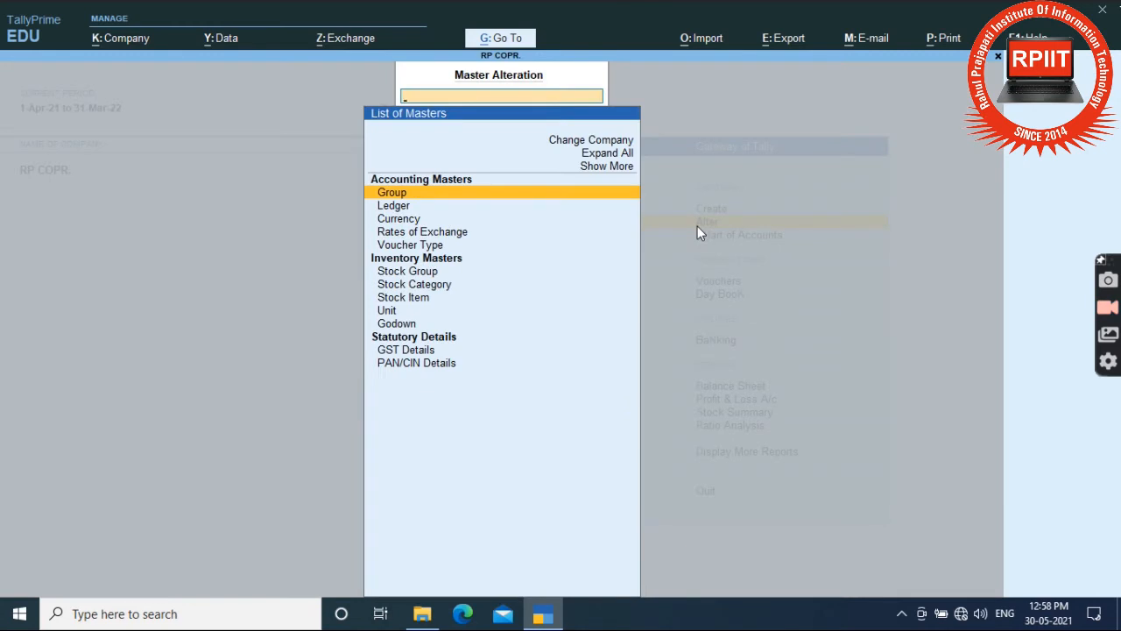
key("Down")
key("Down")
key("Return")
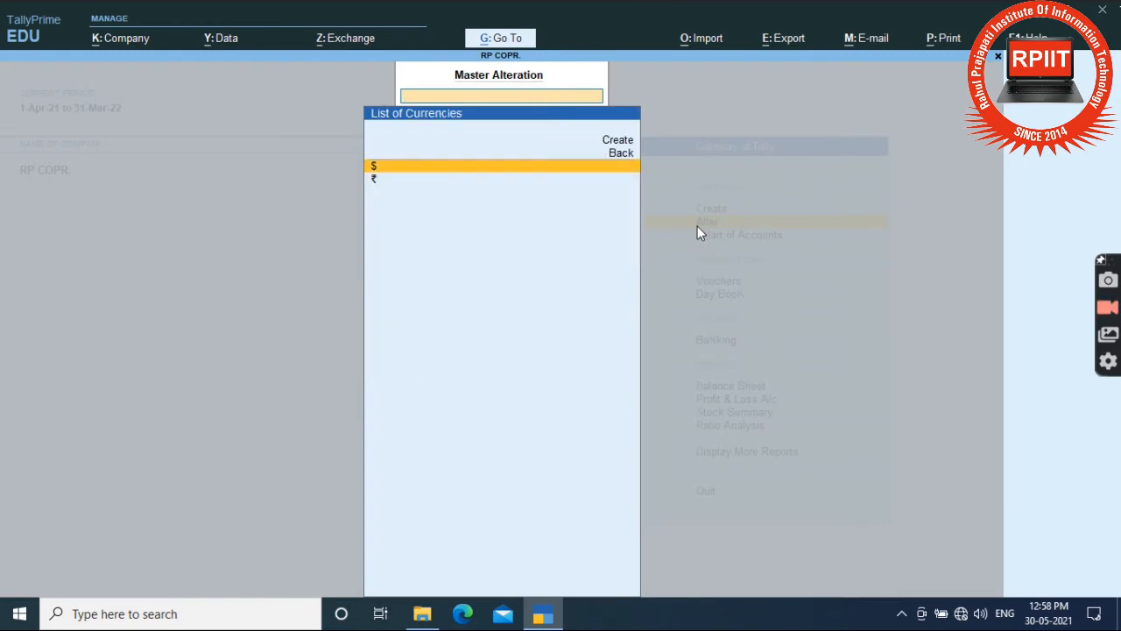
key("Down")
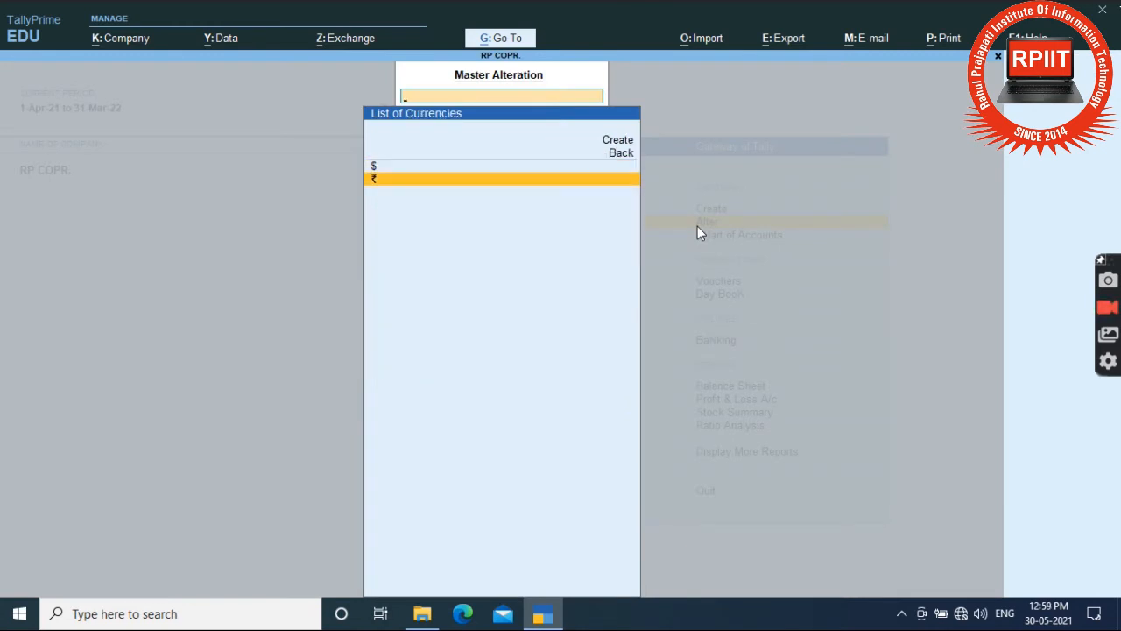
key("Up")
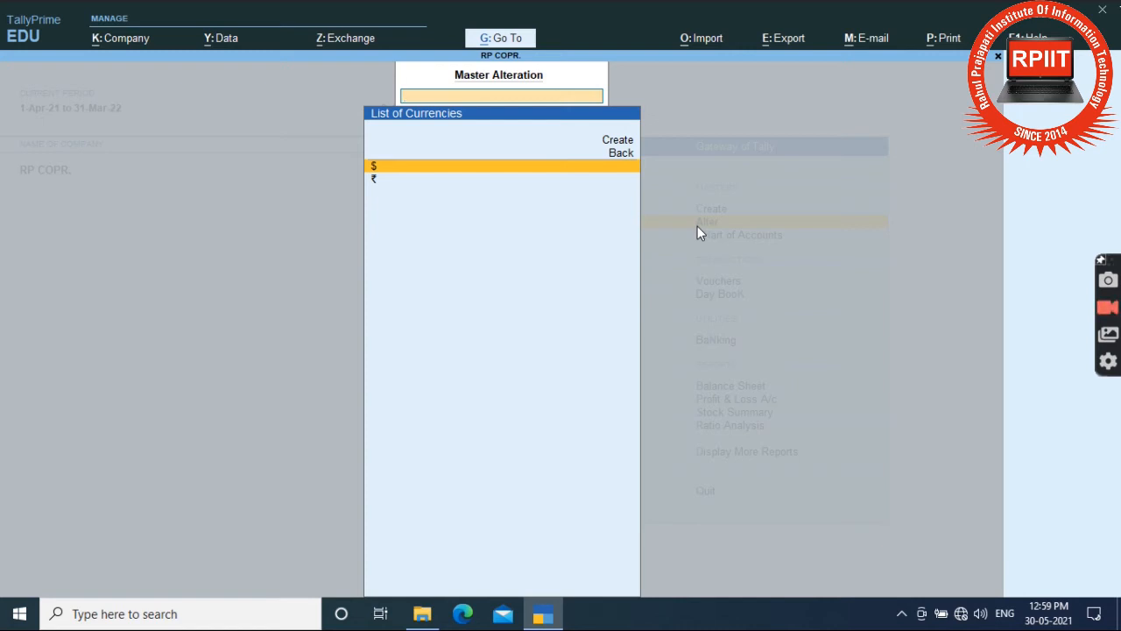
key("Escape")
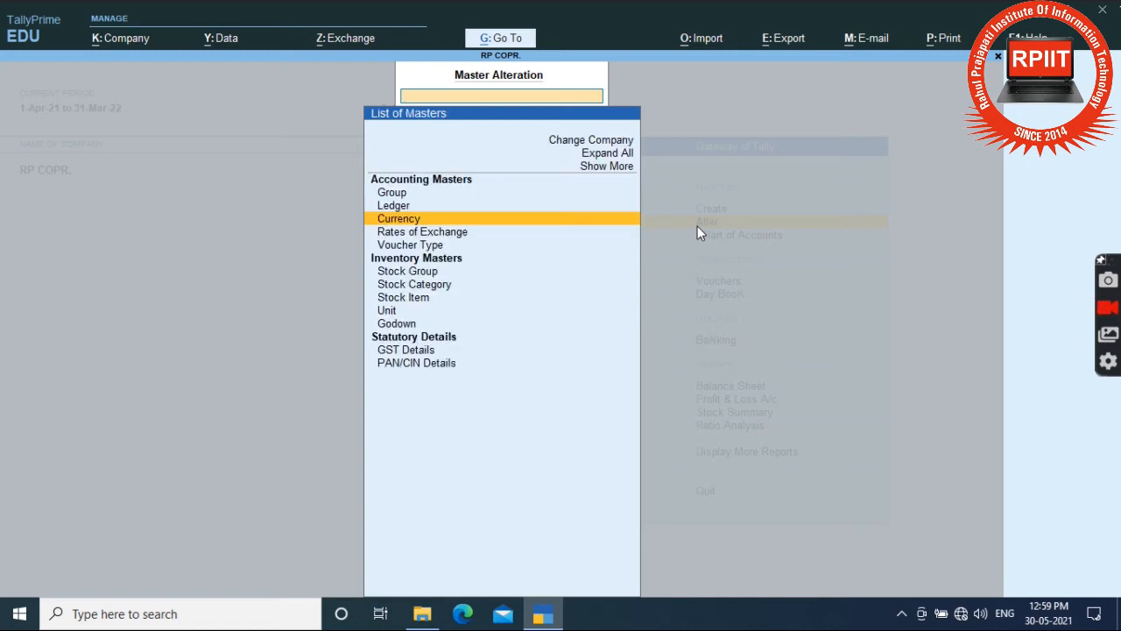
key("Down")
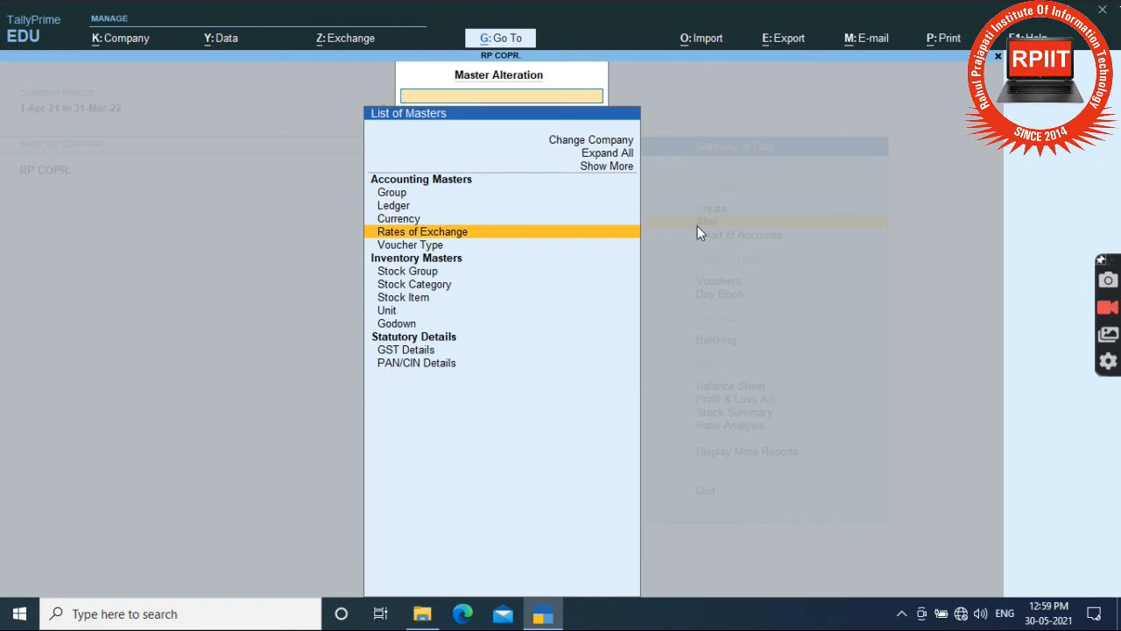
Open Create > Rates of Exchange and accept the 1-May-21 date.
key("Escape")
key("Up")
key("Return")
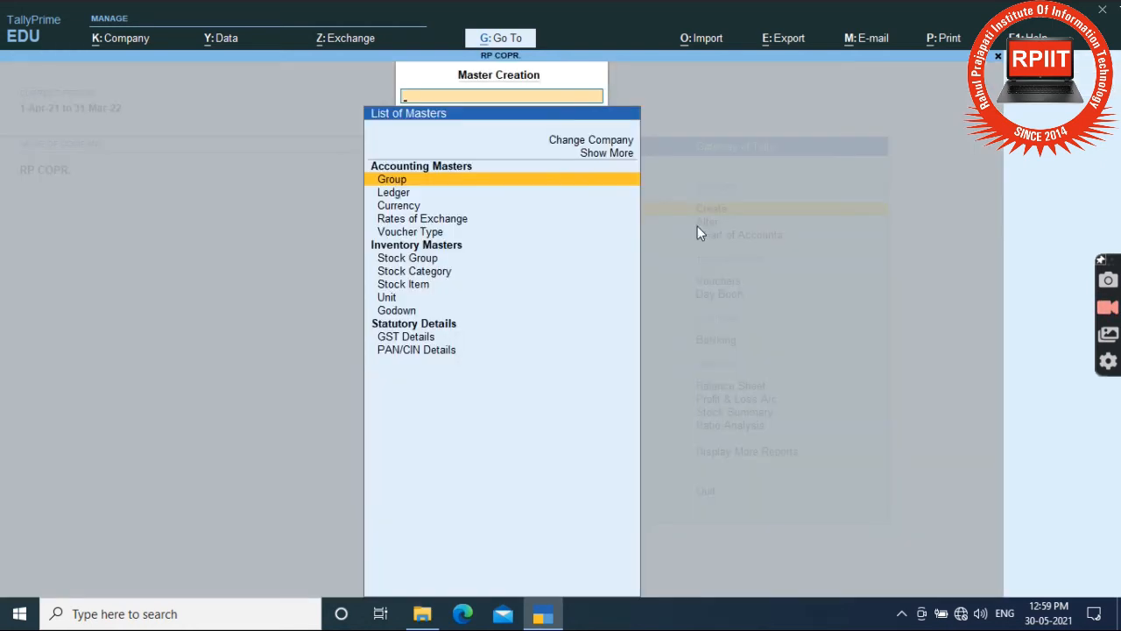
key("Down")
key("Down")
key("Down")
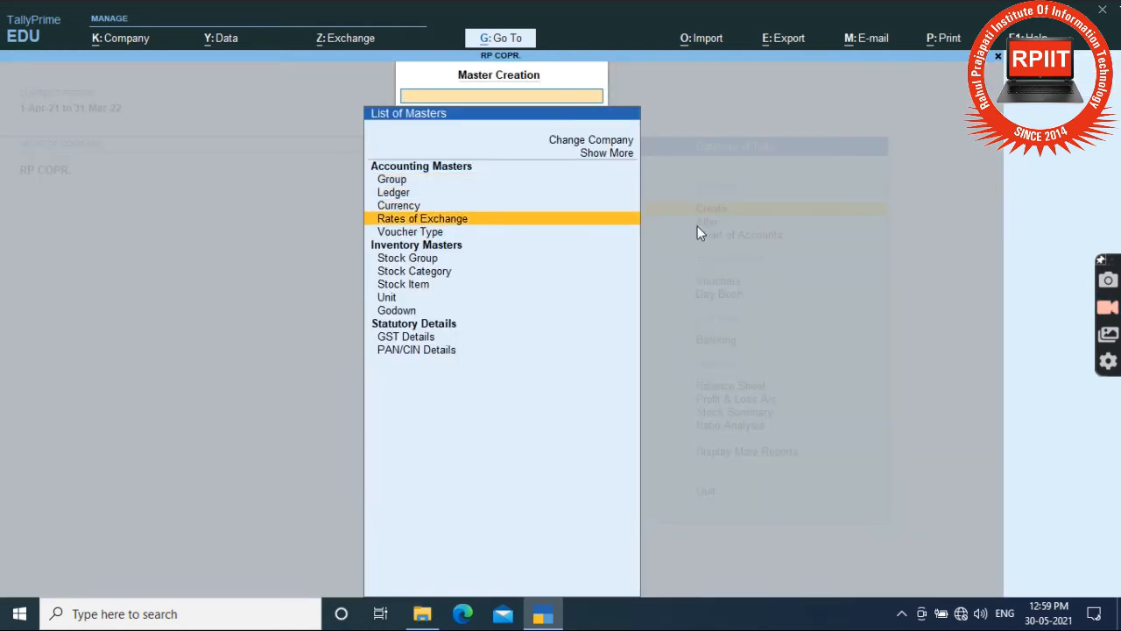
key("Up")
key("Up")
key("Up")
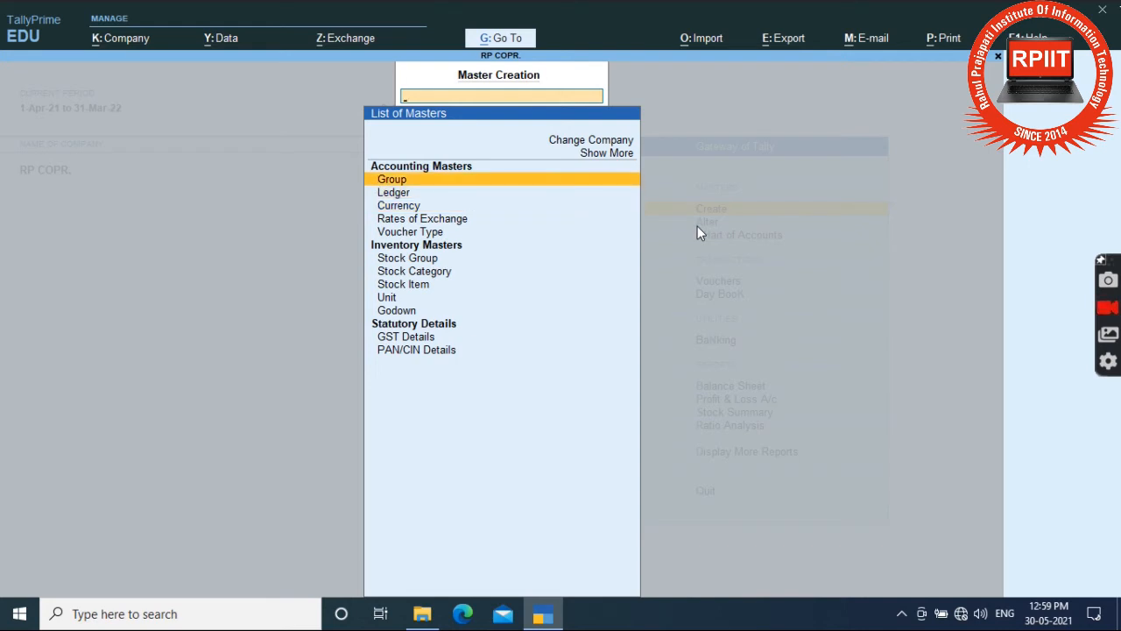
key("Down")
key("Down")
key("Down")
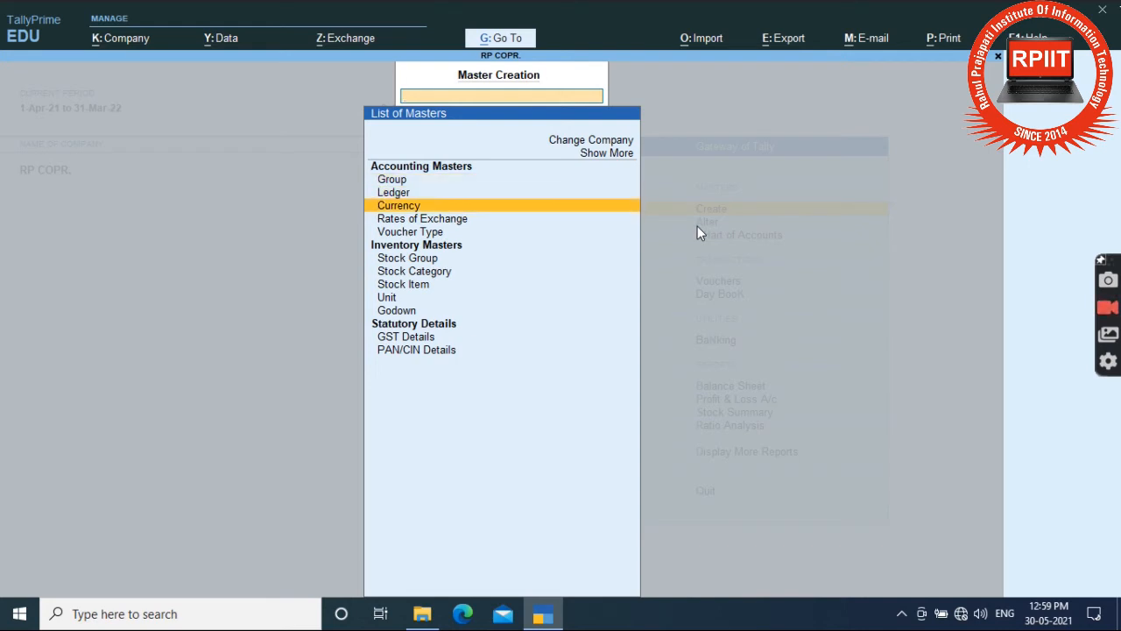
key("Return")
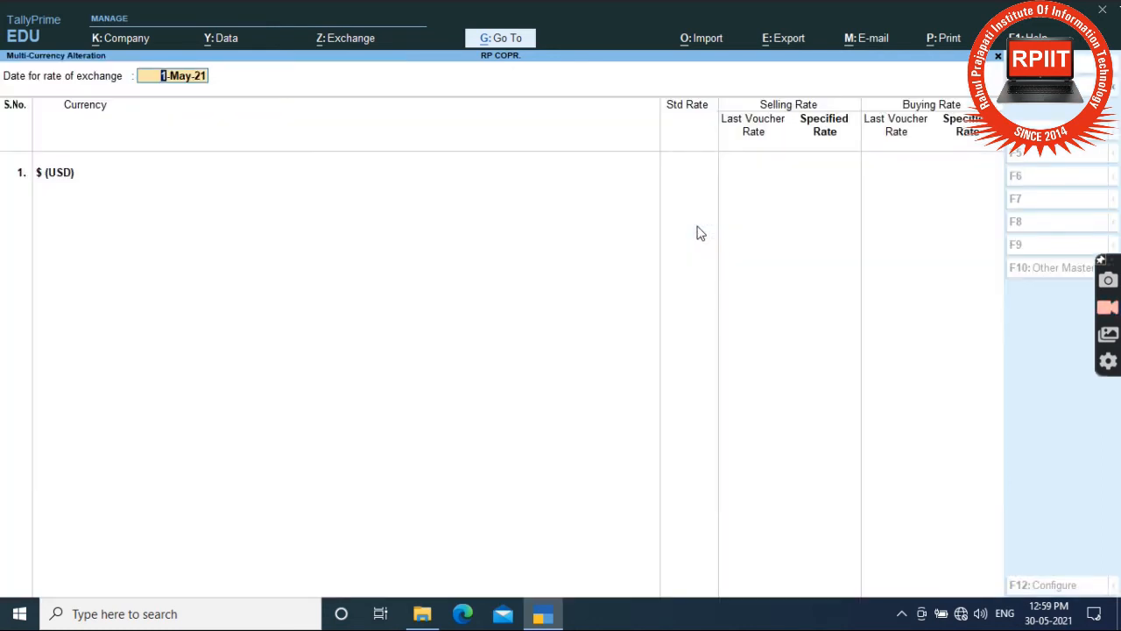
key("Return")
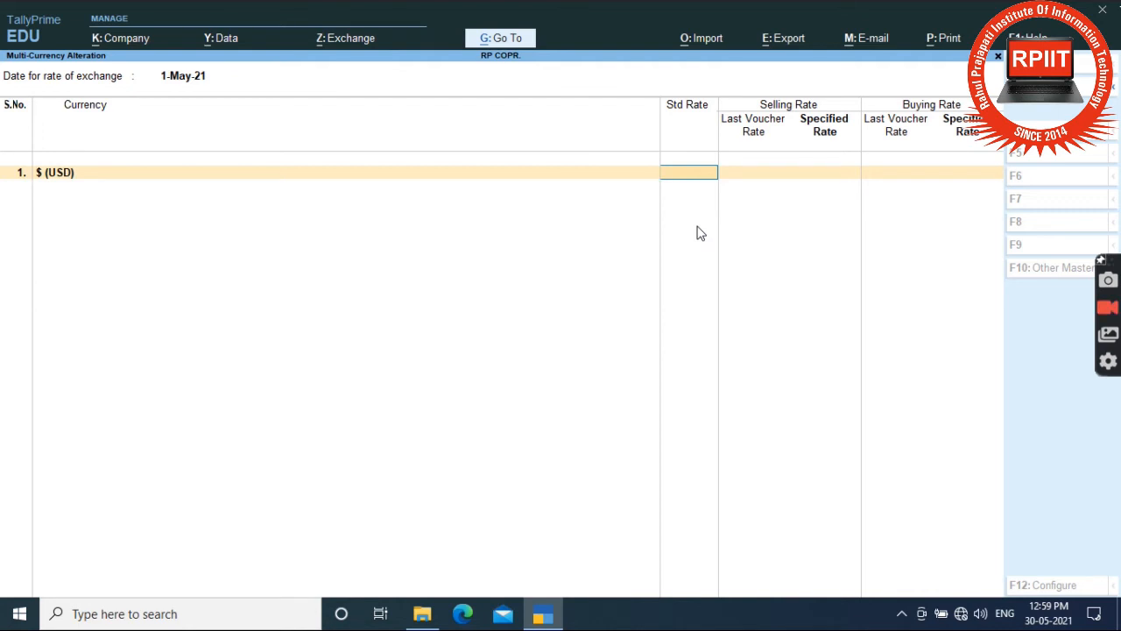
Enter USD standard rate ₹72 and selling and buying rates of ₹70.
type("72")
key("Return")
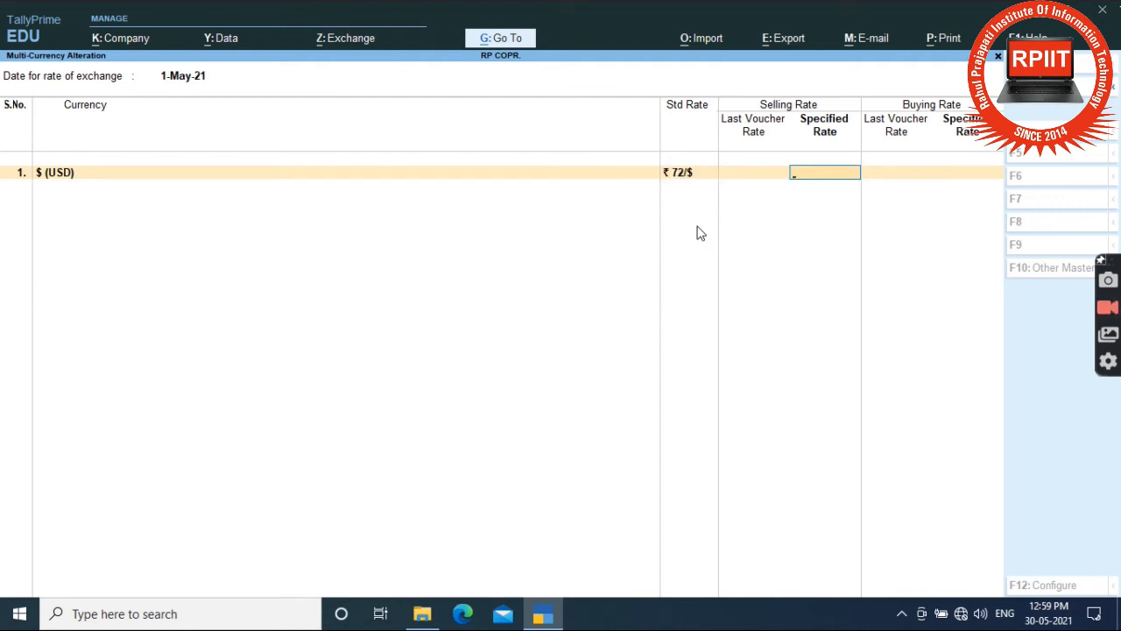
type("70")
key("Return")
key("BackSpace")
type("70")
key("Return")
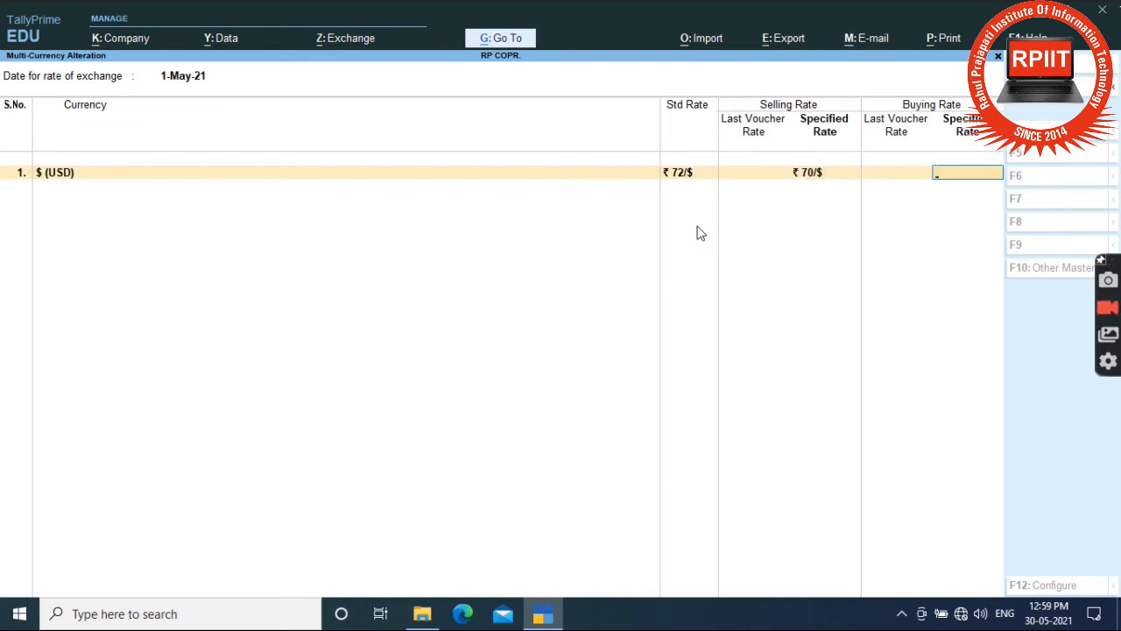
type("70")
key("Return")
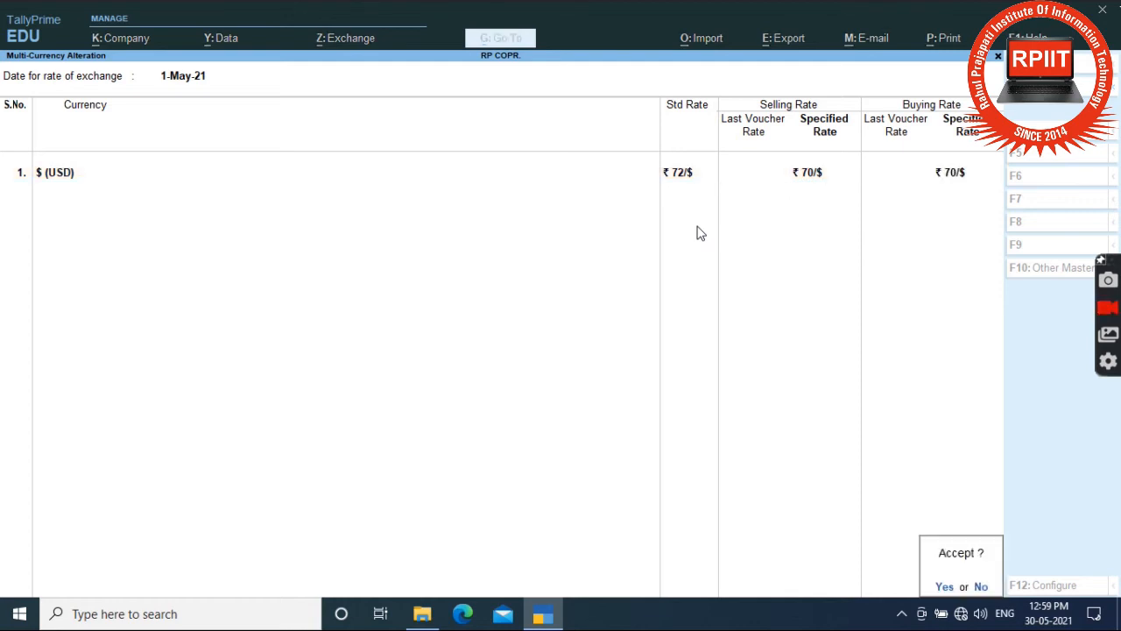
key("Return")
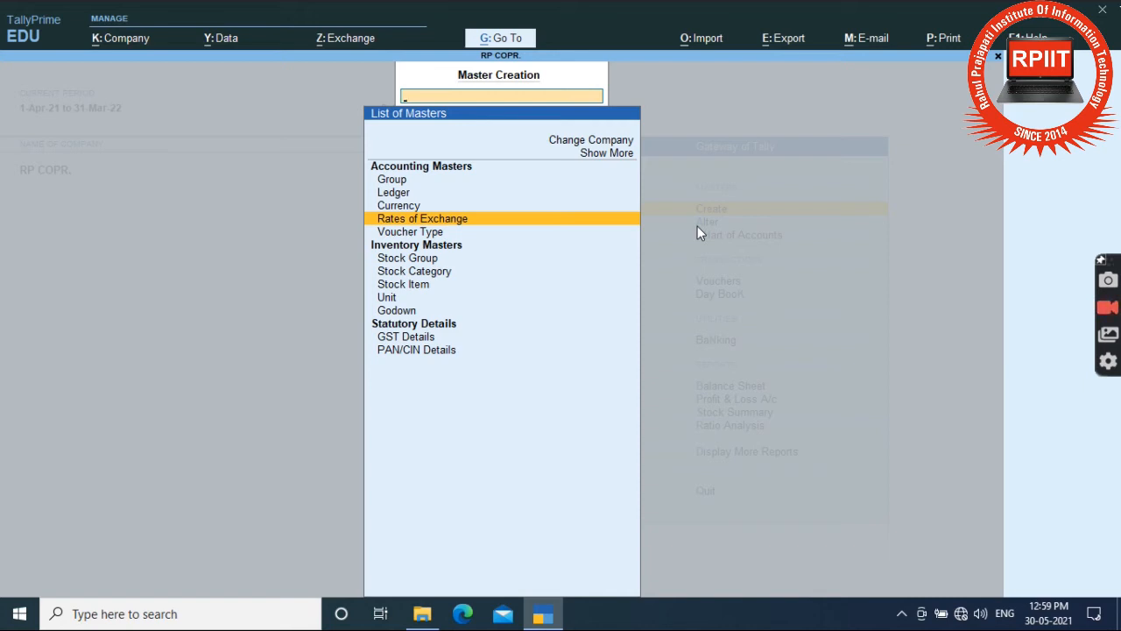
key("Down")
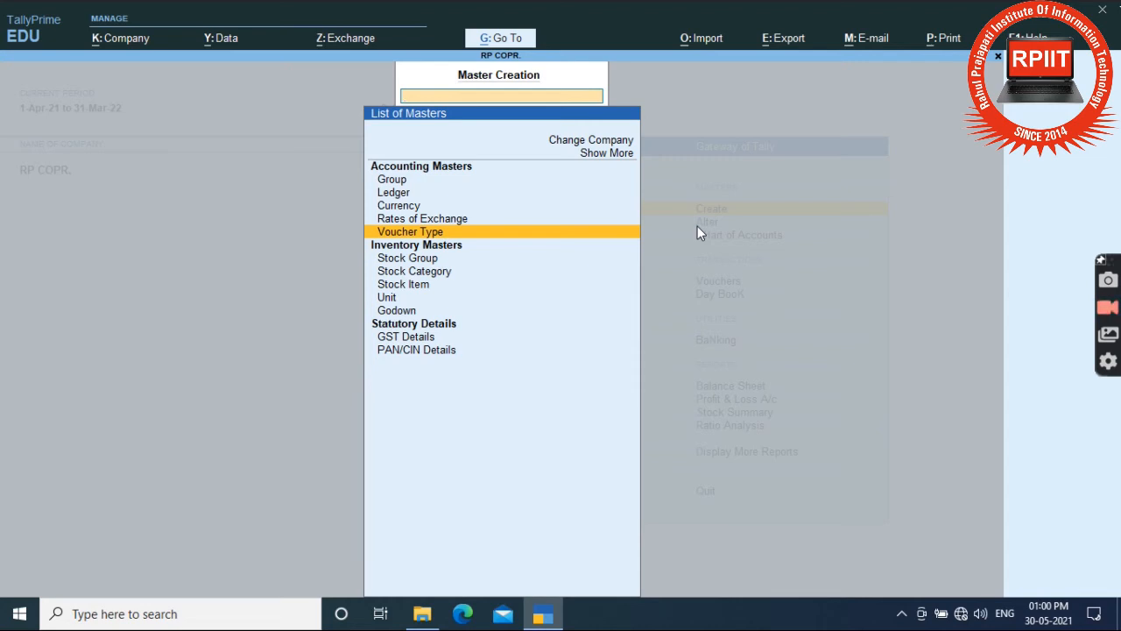
Set up Tax Inv. (Sales) as a Sales voucher type, abbreviation Sale, automatic numbering.
key("Return")
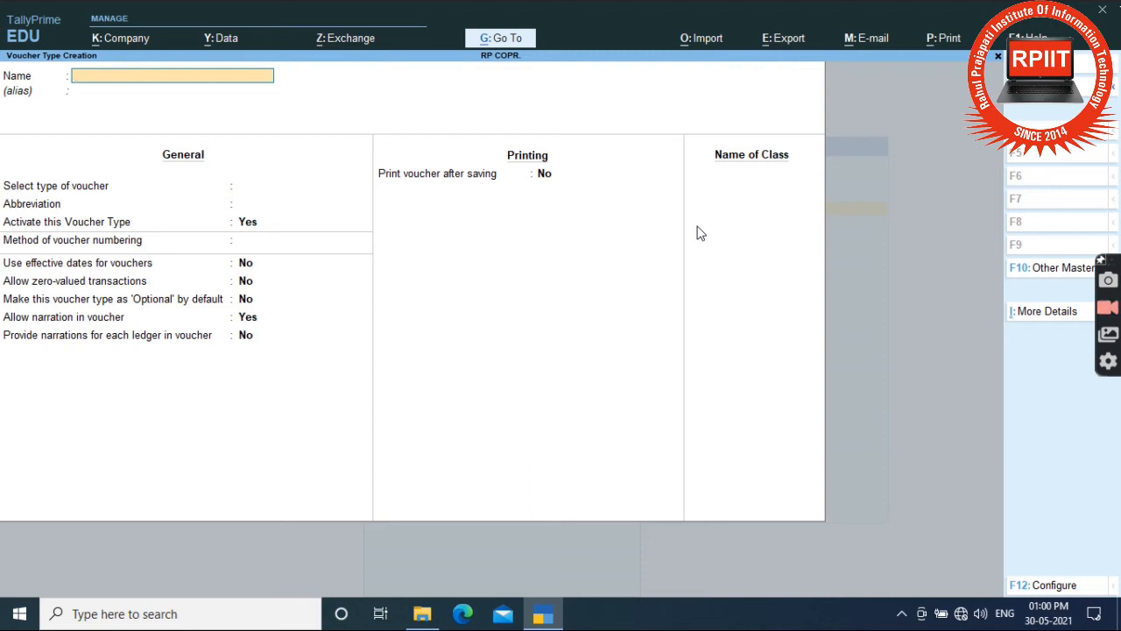
type("Tax Inv. ()Sales")
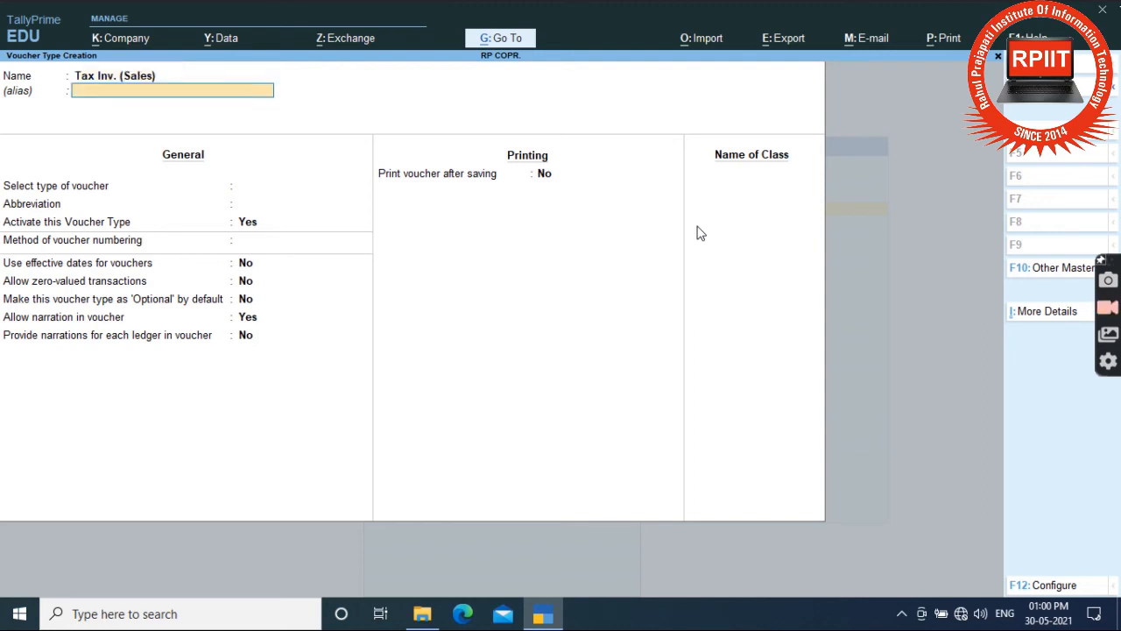
key("Return")
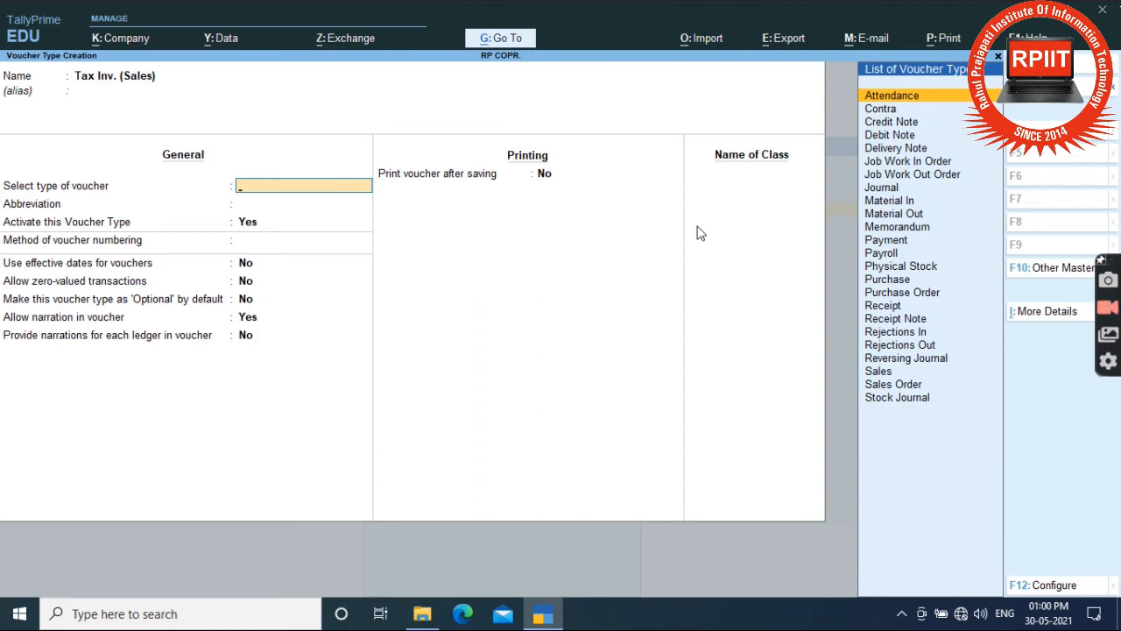
type("S")
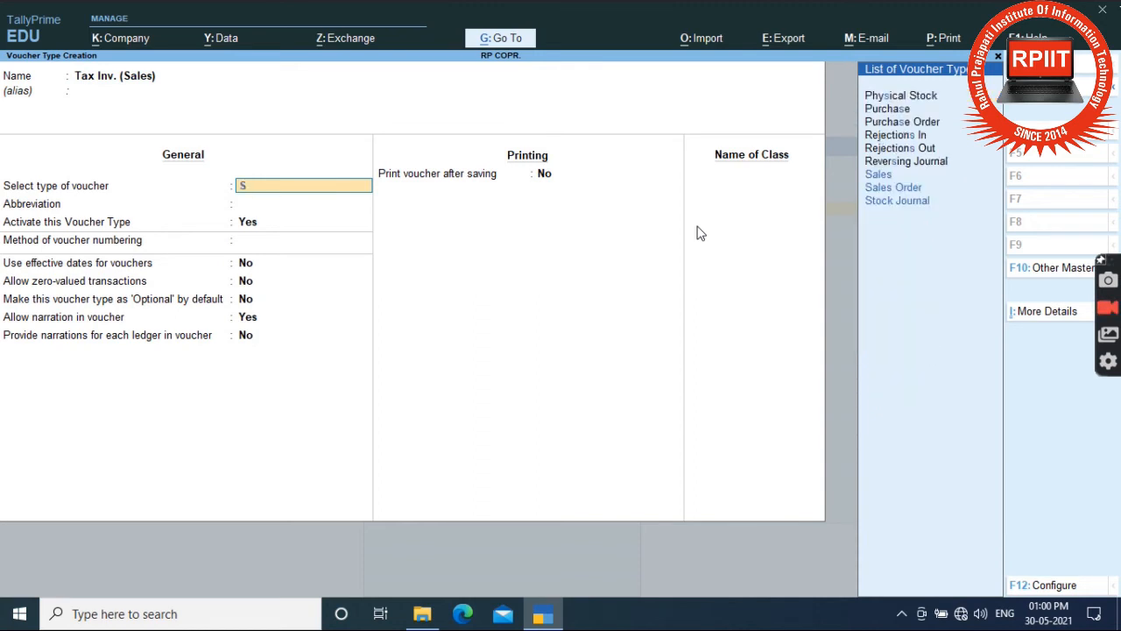
key("Up")
key("Up")
key("Up")
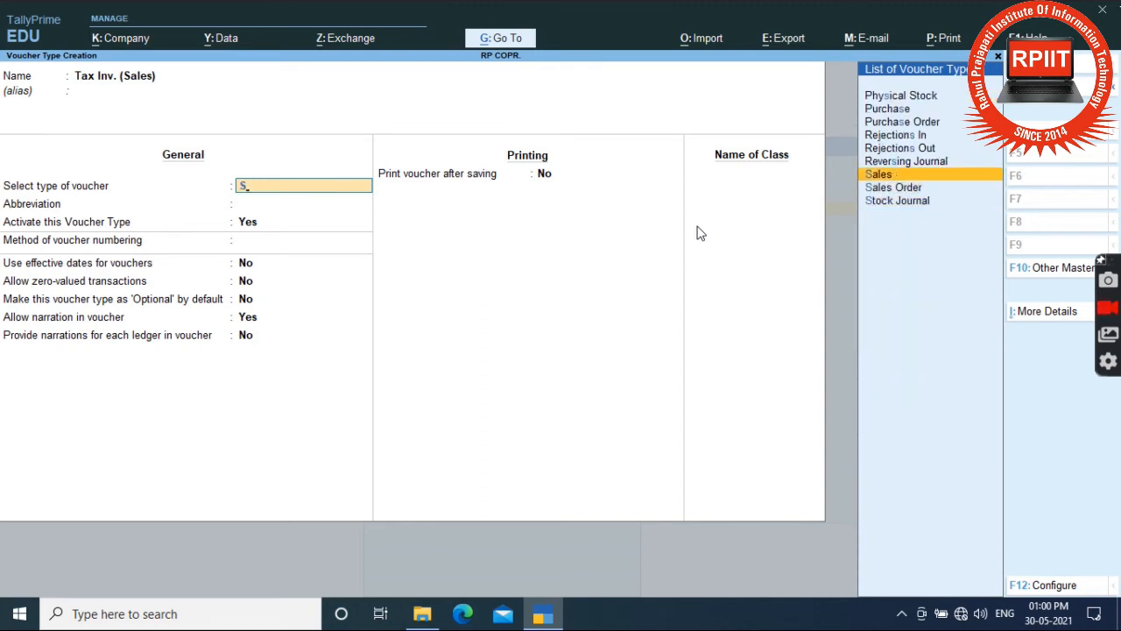
key("Return")
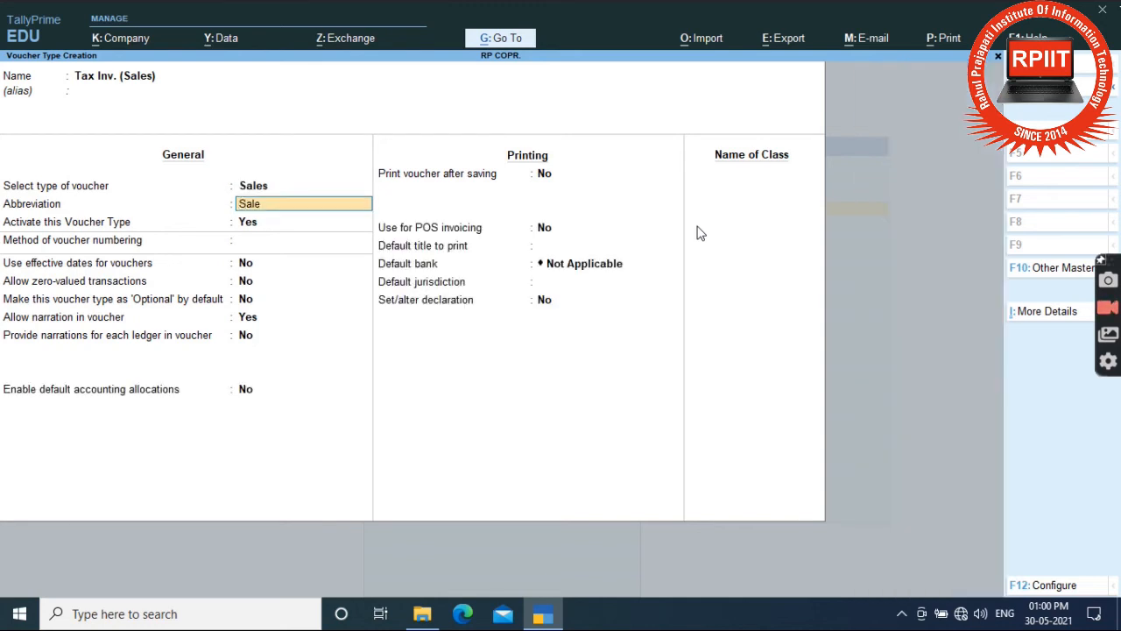
key("Return")
key("Return")
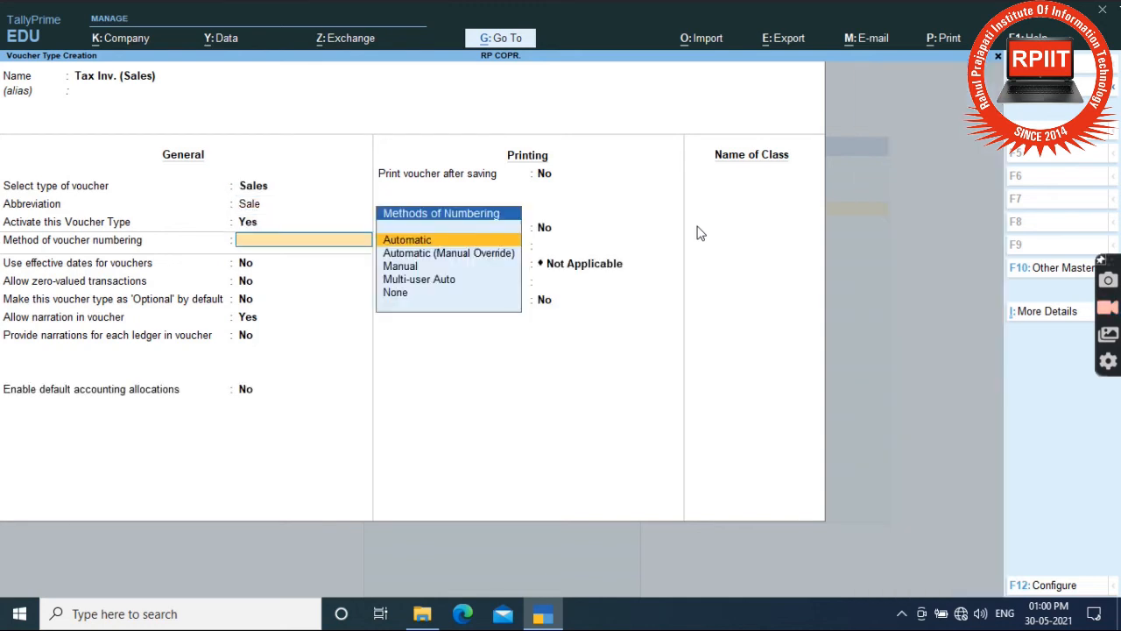
key("Return")
key("Return")
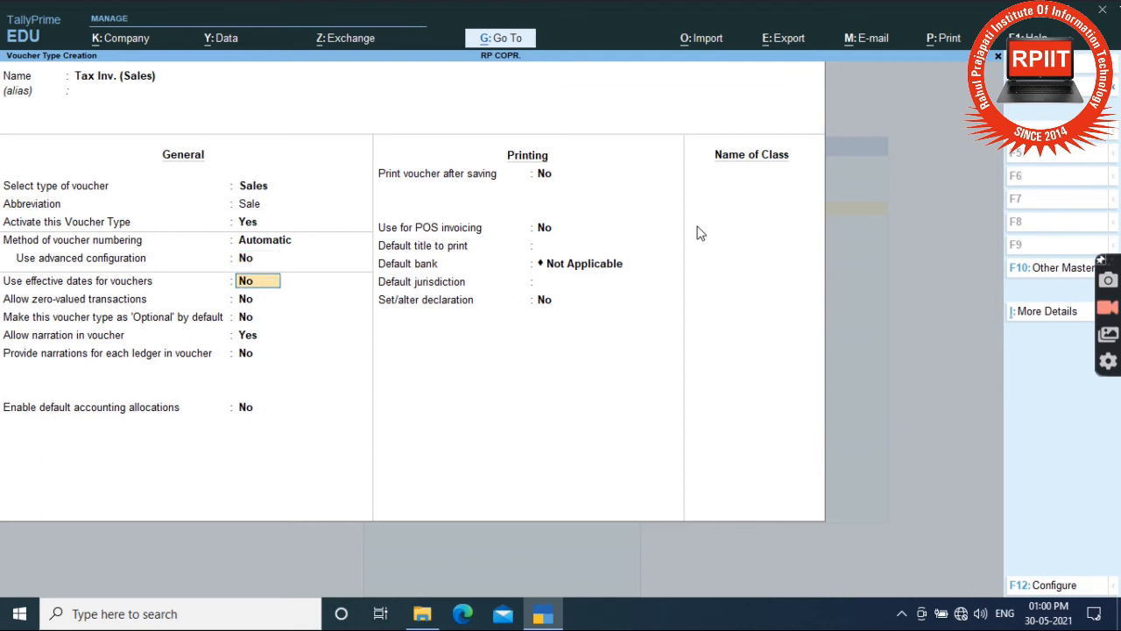
key("Return")
key("Return")
key("Return")
key("Return")
key("Return")
key("Return")
key("Return")
key("Return")
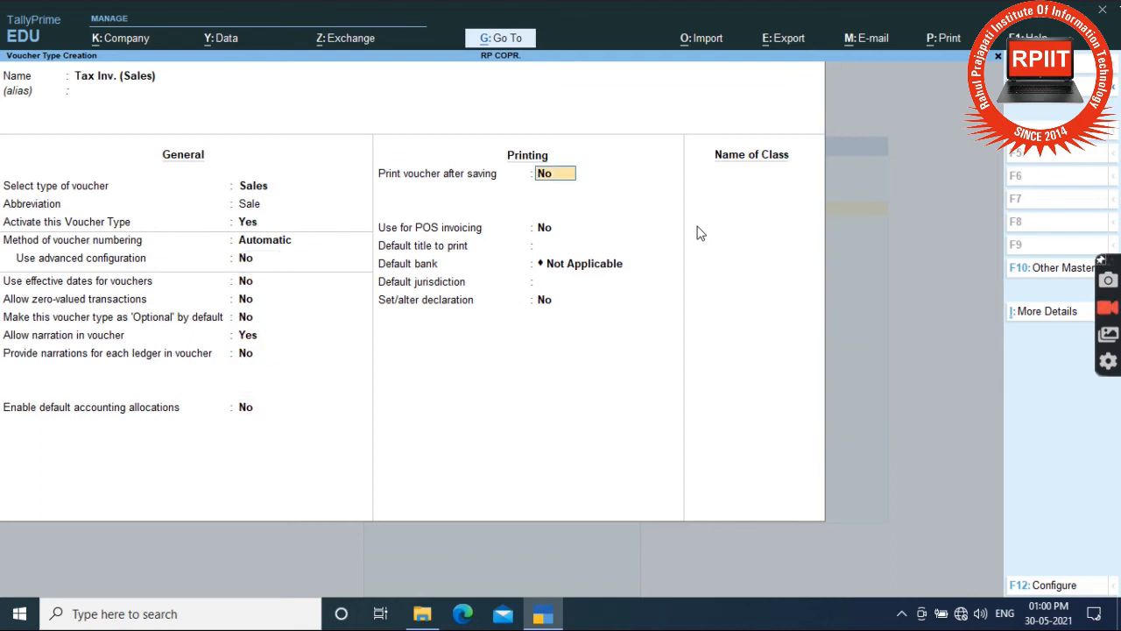
key("Return")
key("Return")
key("Return")
key("Return")
key("Return")
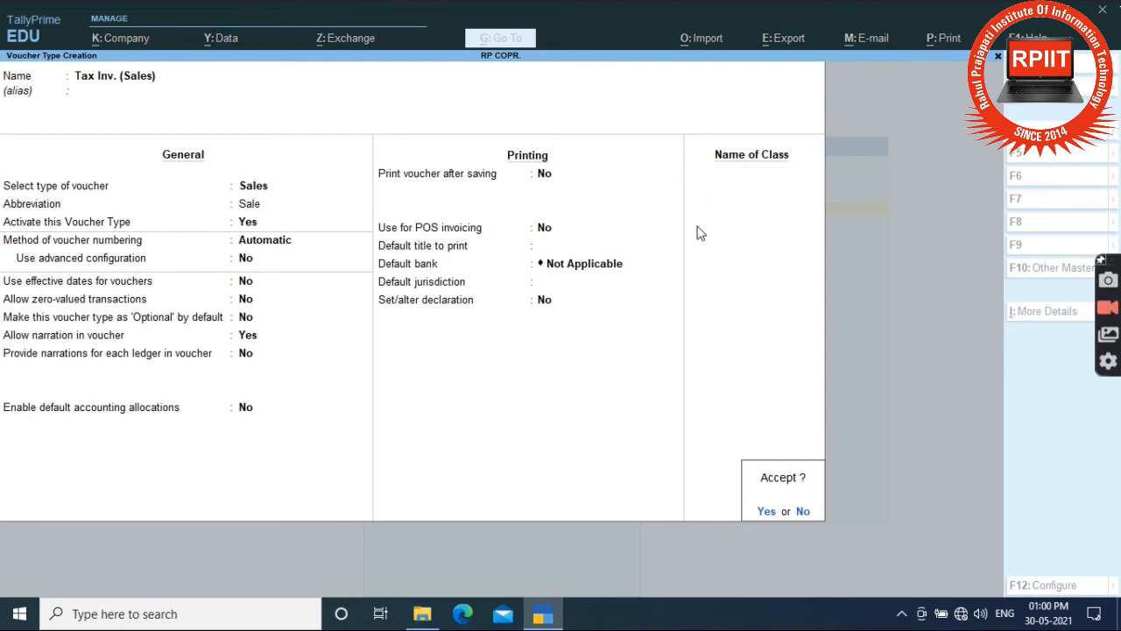
key("Return")
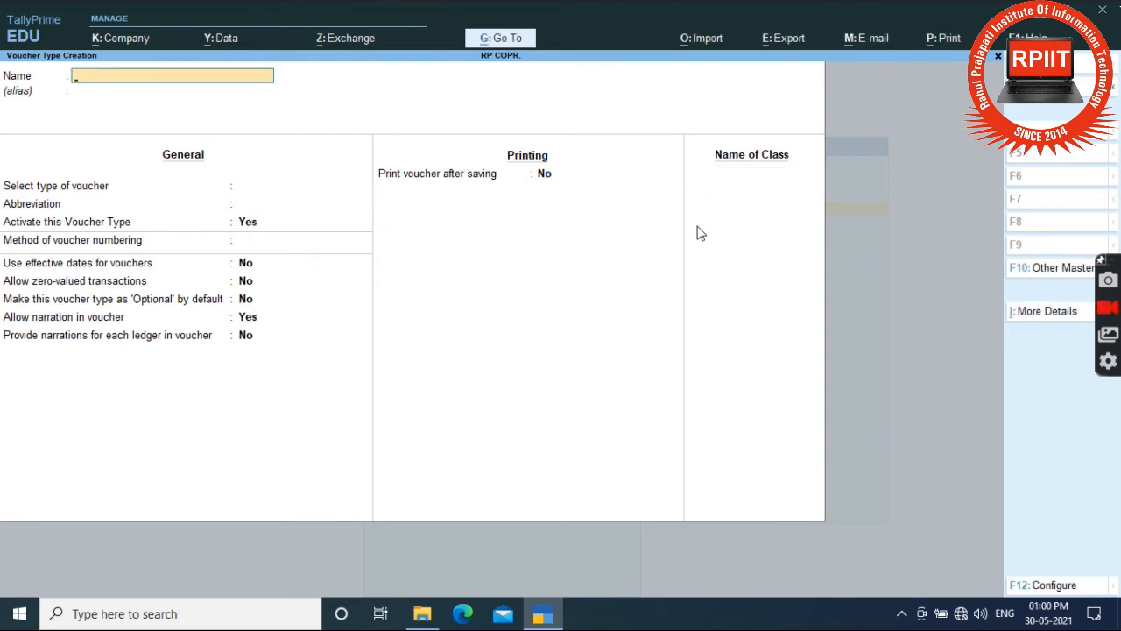
Quit the blank voucher type form back to the Master Creation list.
key("Escape")
key("Return")
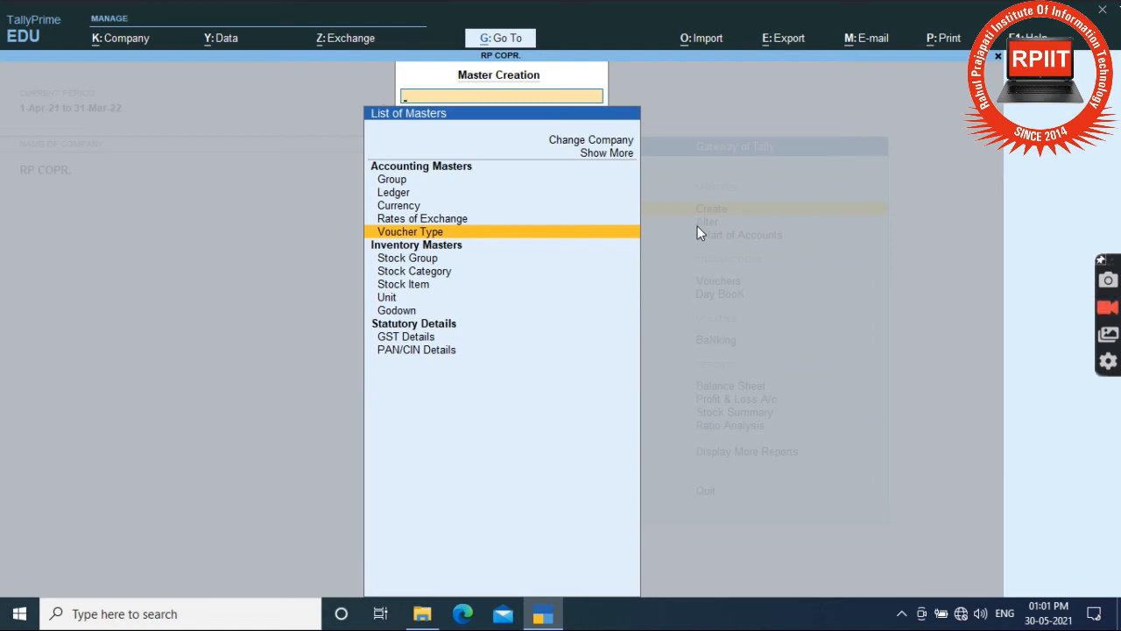
key("Down")
key("Down")
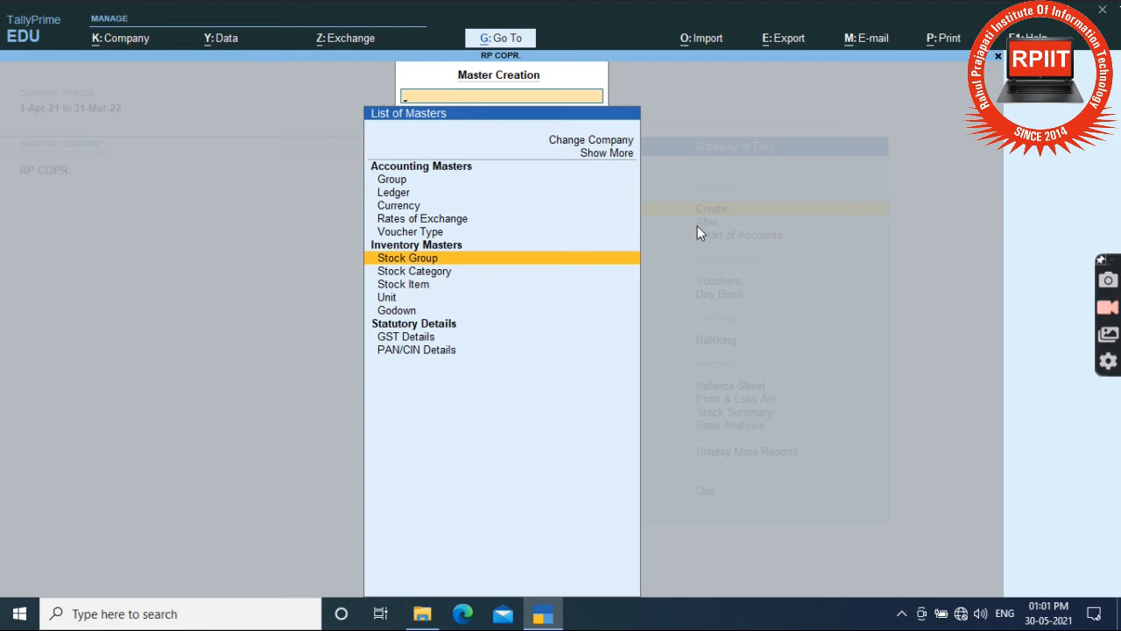
Create stock group 'Electronic Products' with parent Primary, save it, and quit the form.
key("Return")
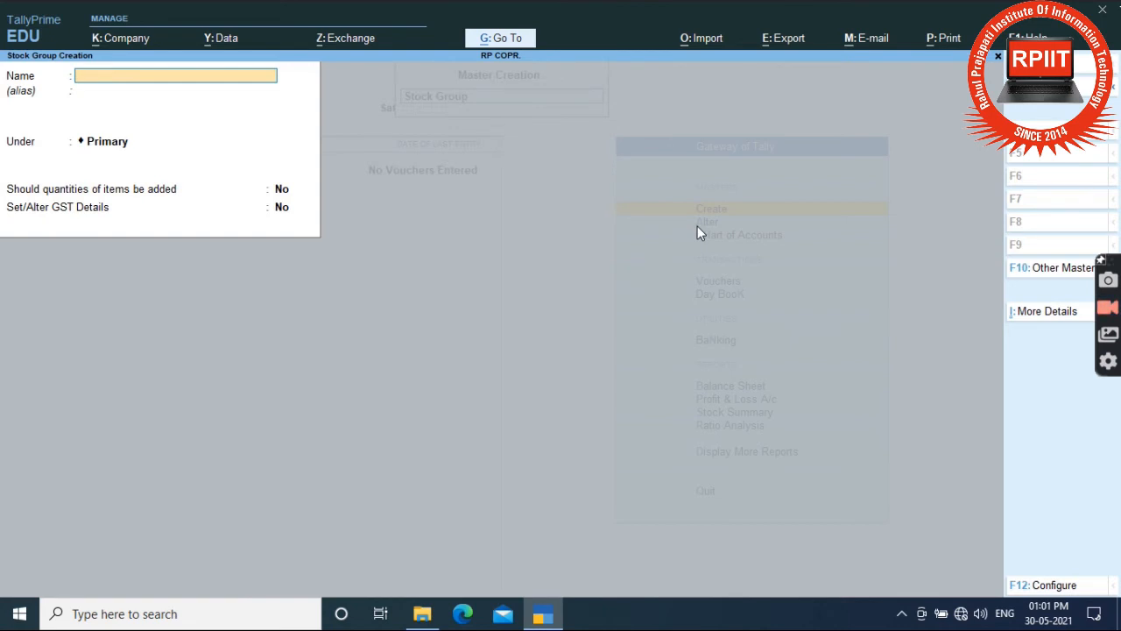
type("Electroni")
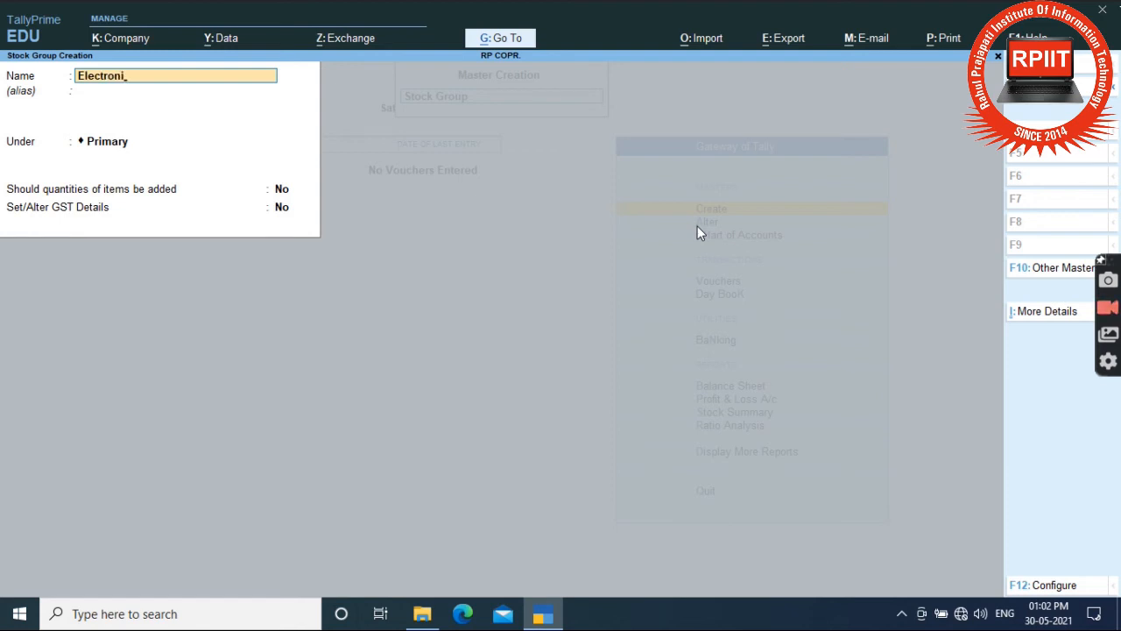
type("c")
type(" Pris")
key("BackSpace")
key("BackSpace")
type("osuc")
type("t")
key("BackSpace")
key("BackSpace")
key("BackSpace")
key("BackSpace")
type("ducts")
key("Return")
key("Return")
key("Return")
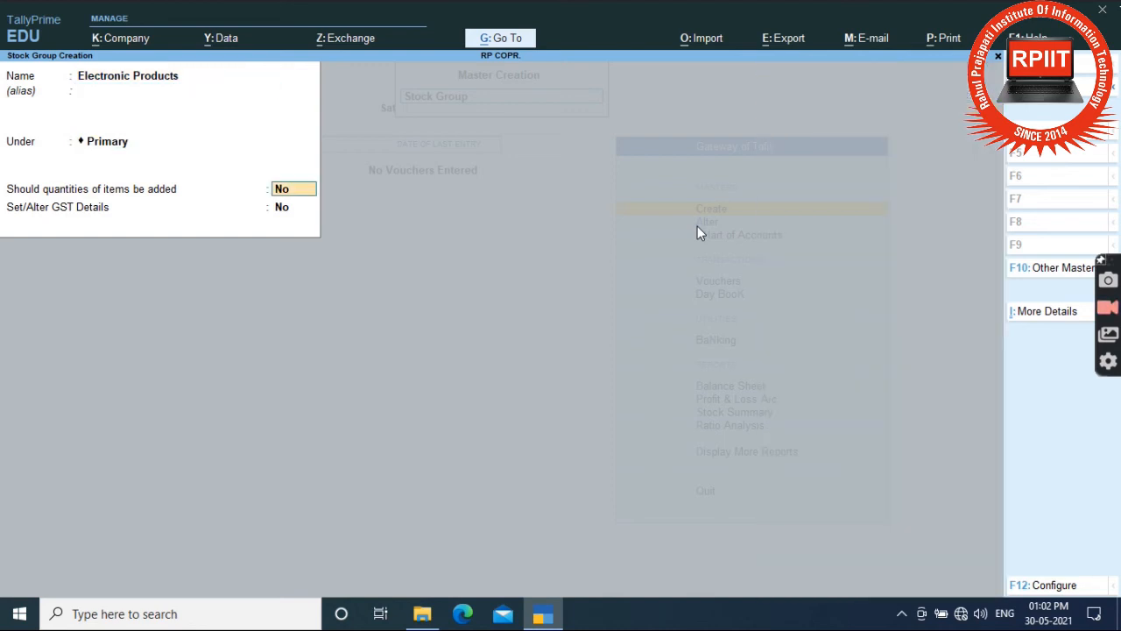
key("Return")
key("Return")
key("Return")
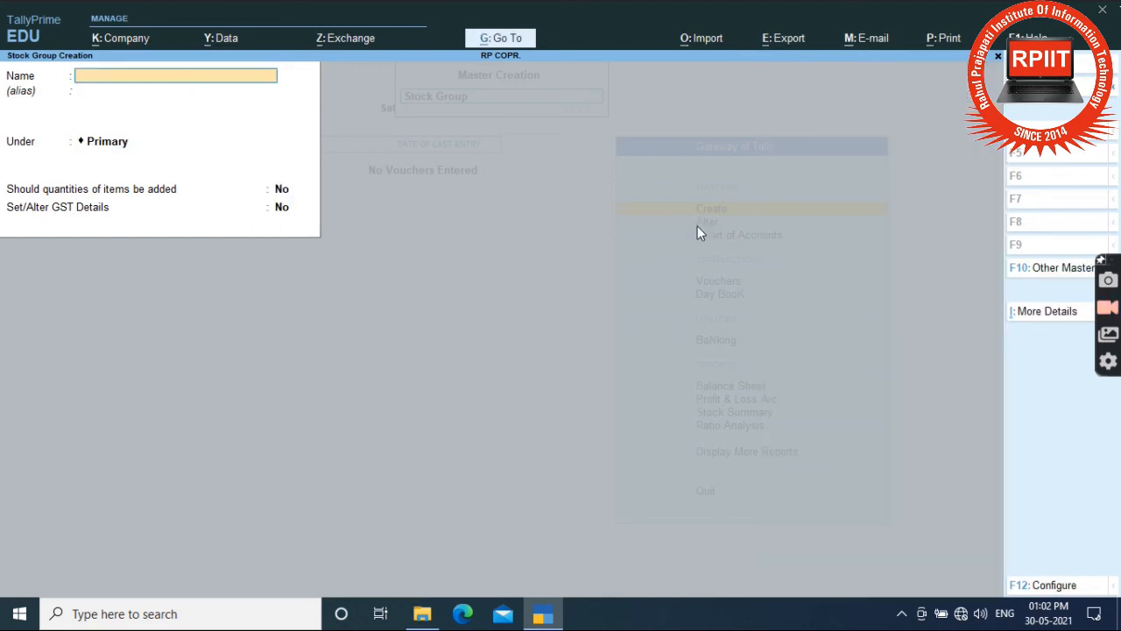
key("Escape")
key("Return")
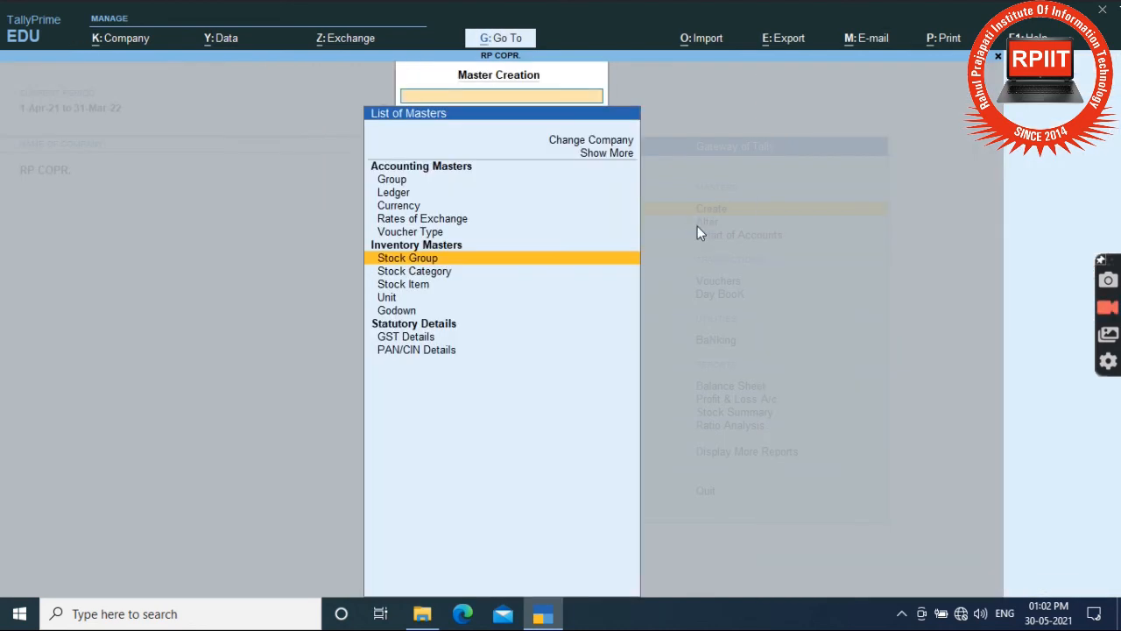
Save a stock category named Computer Parts and close the category form.
key("Down")
key("Return")
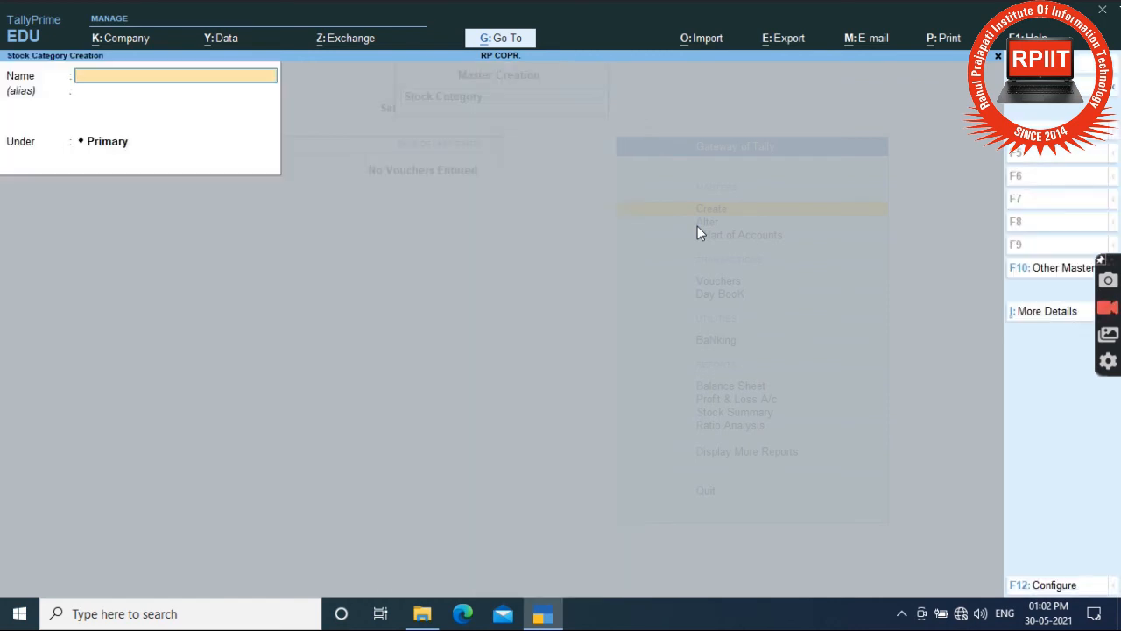
type("Computer Parts")
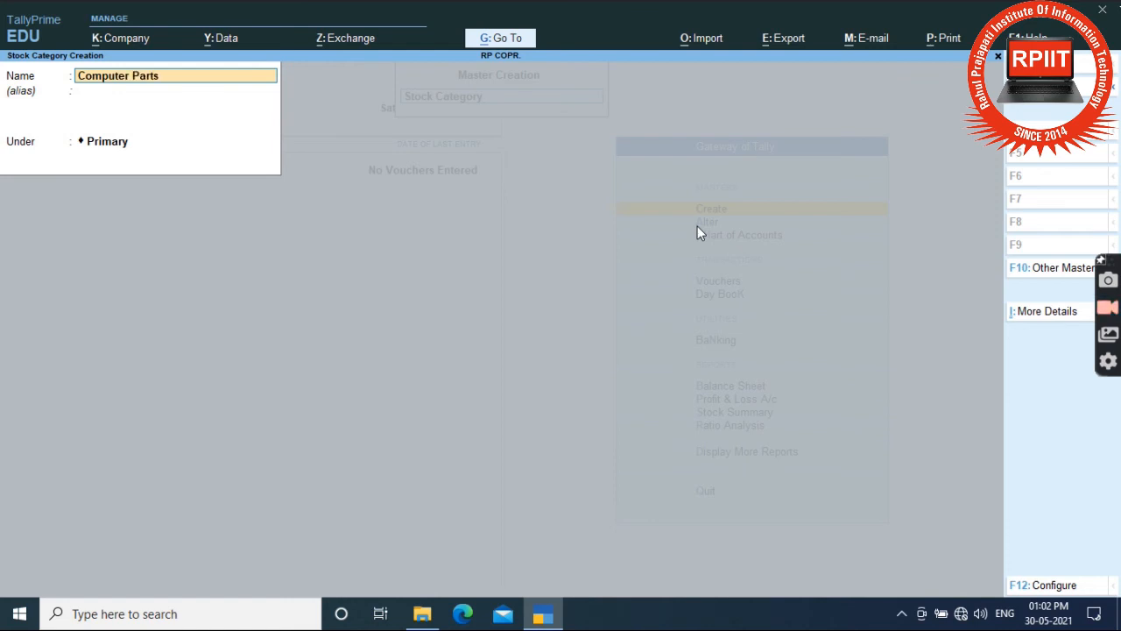
key("Return")
key("Return")
key("Return")
key("Return")
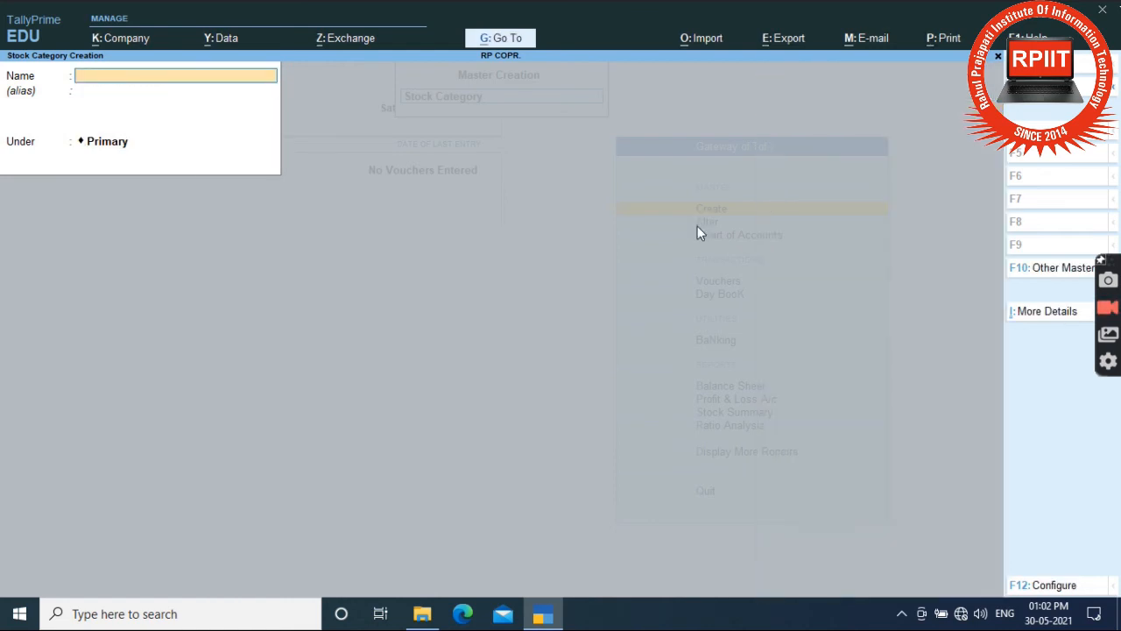
key("Escape")
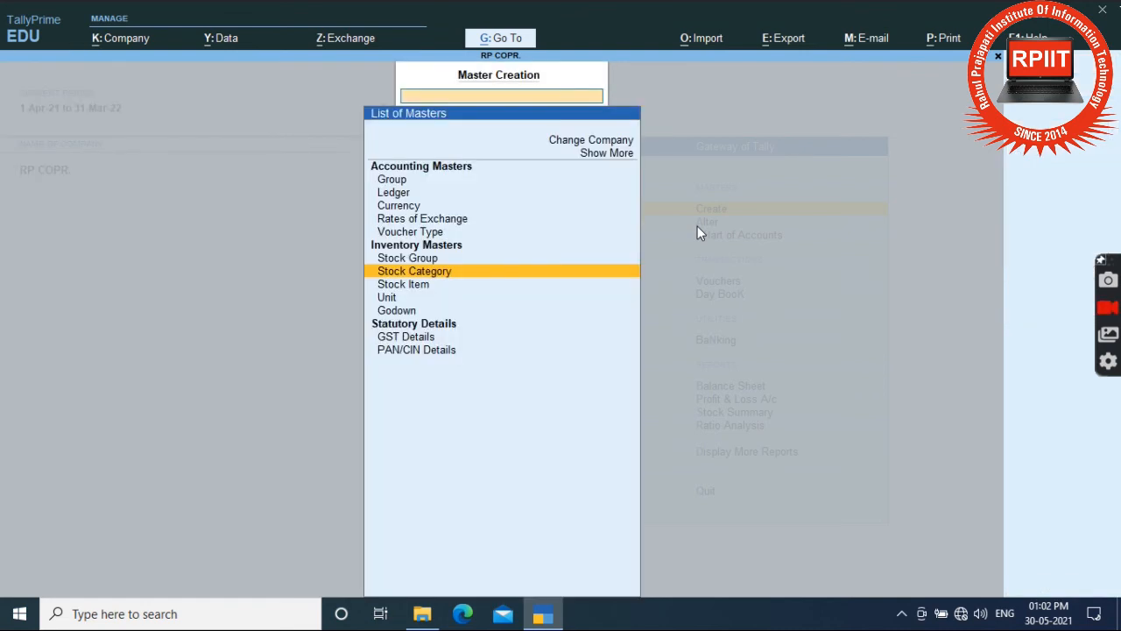
Open a blank stock item form and quit it without saving.
key("Down")
key("Return")
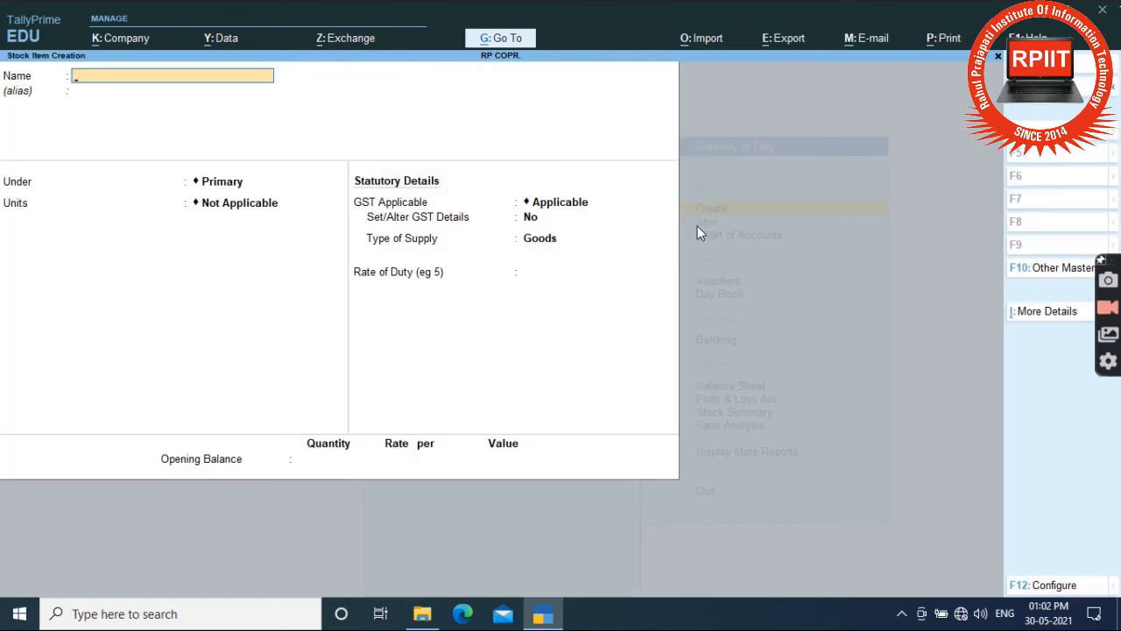
key("Escape")
key("Return")
key("Down")
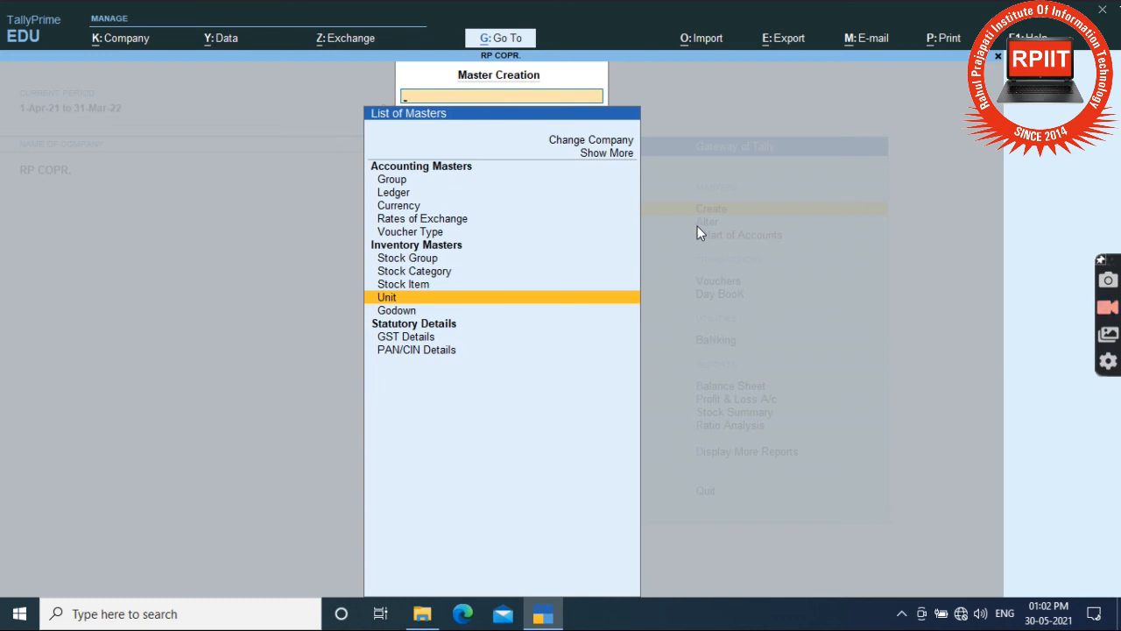
Create unit 'pcs' with formal name 'Pices' and UQC BOX-BOX, then leave the form.
key("Return")
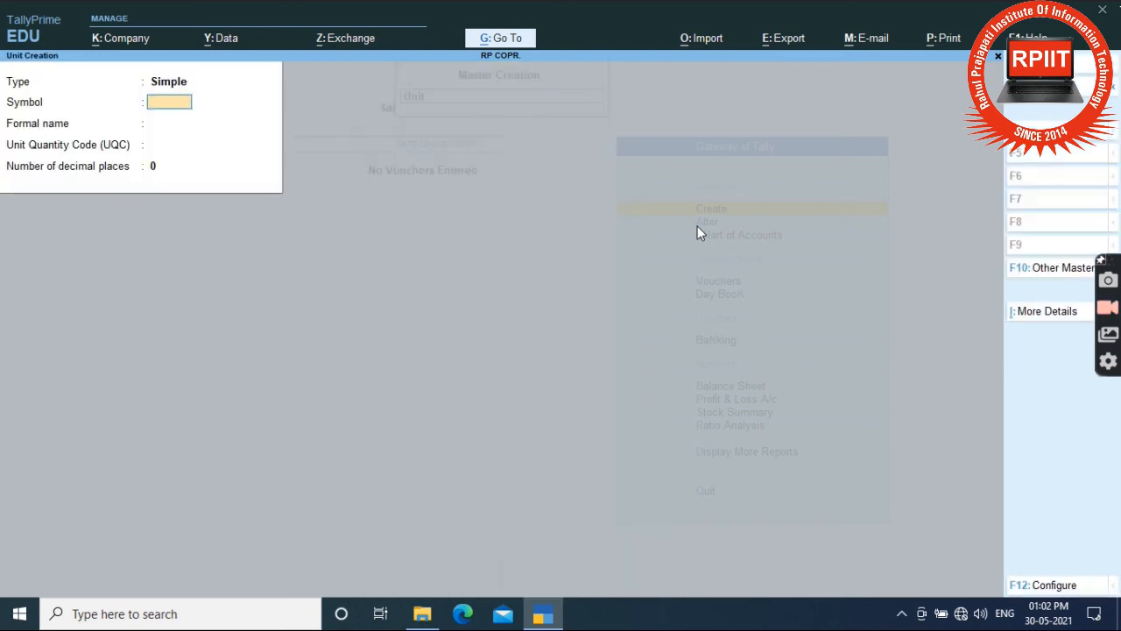
type("pc")
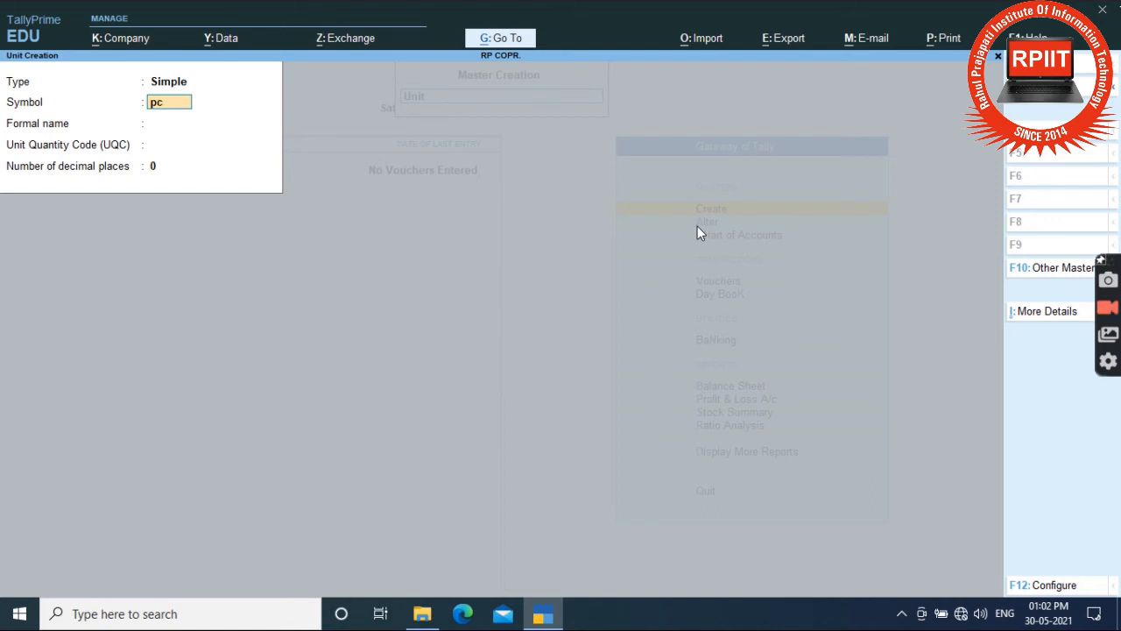
type("s")
key("Return")
type("Pi")
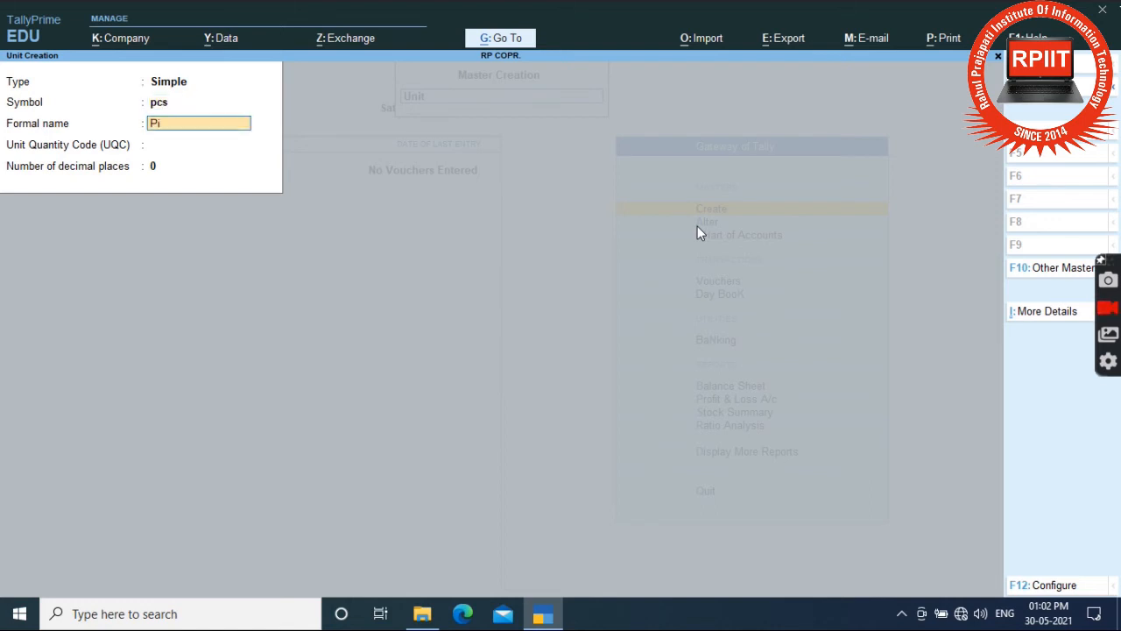
type("ces")
key("Return")
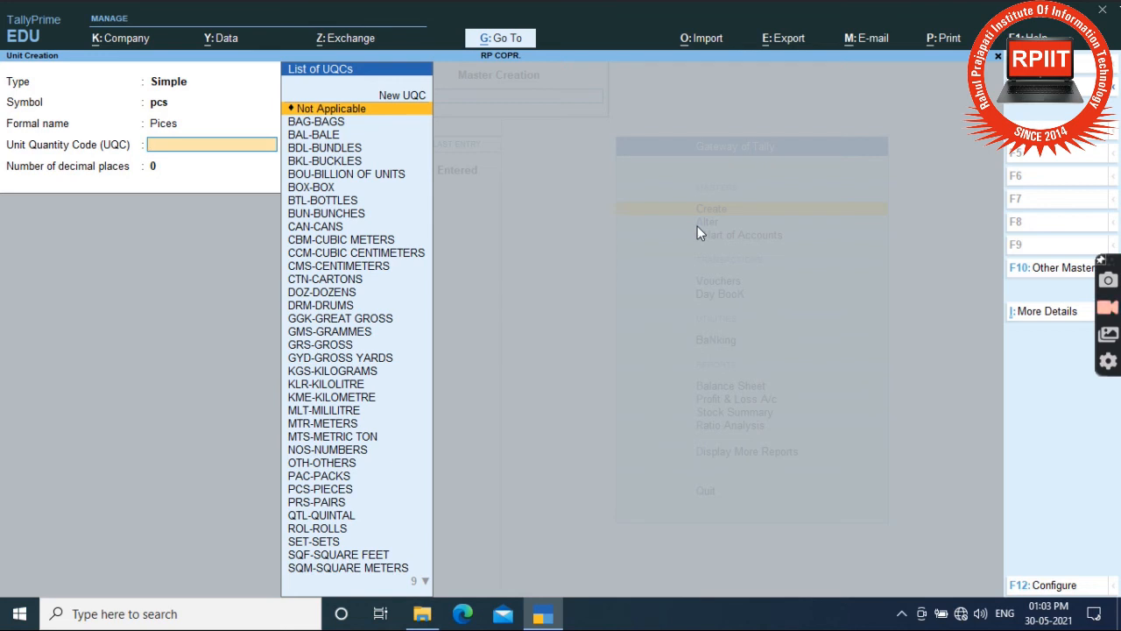
key("Down")
key("Down")
key("Down")
key("Down")
key("Down")
key("Down")
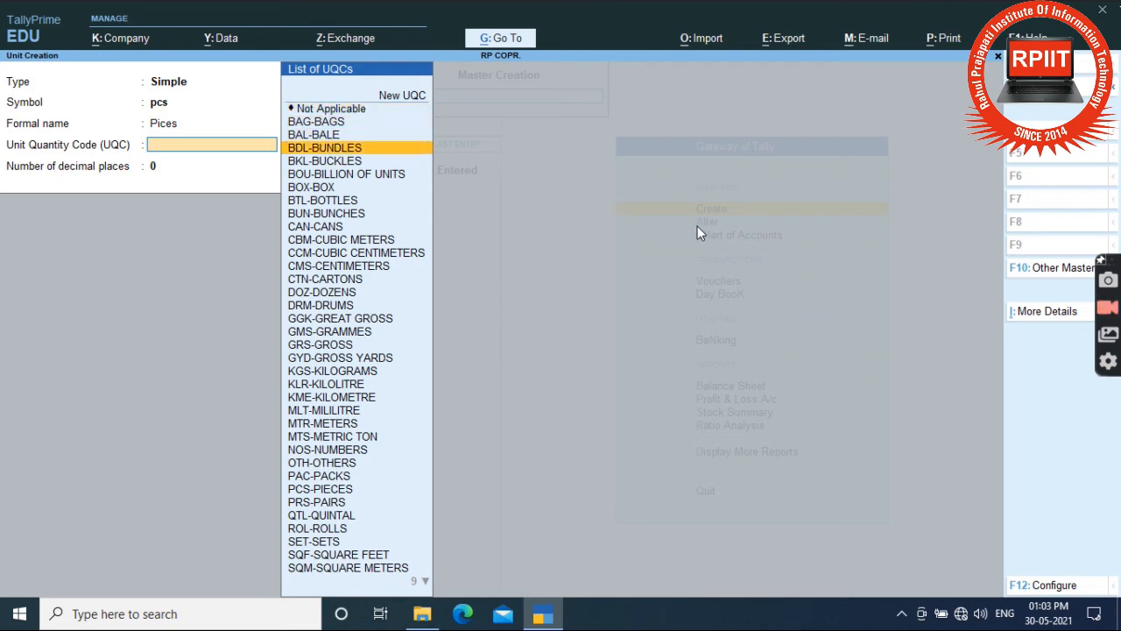
key("Return")
key("Return")
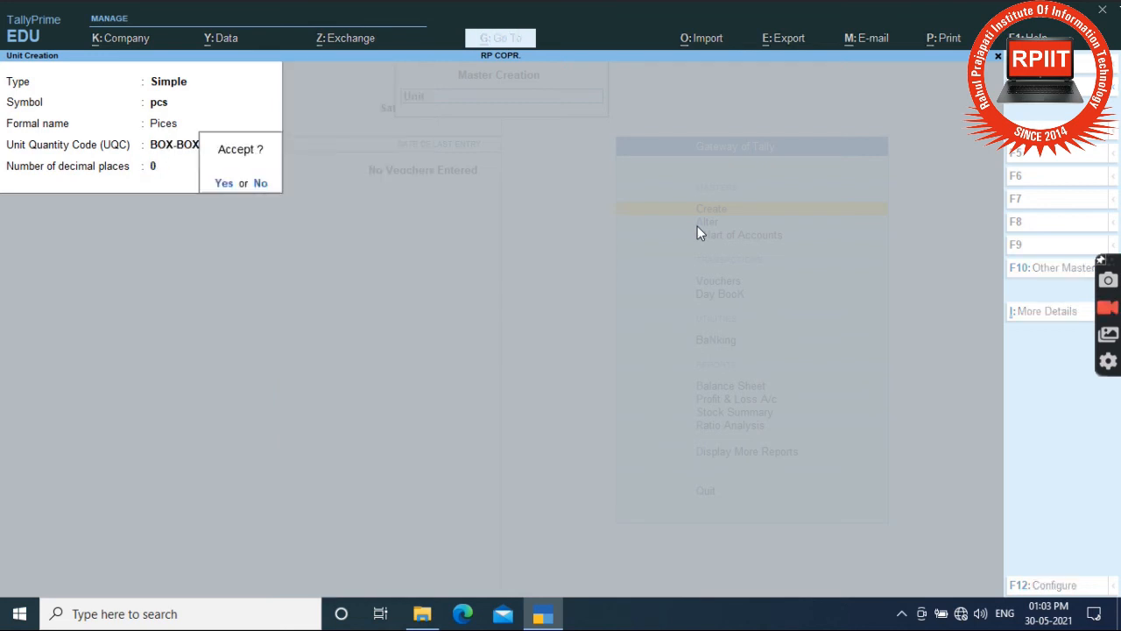
key("Return")
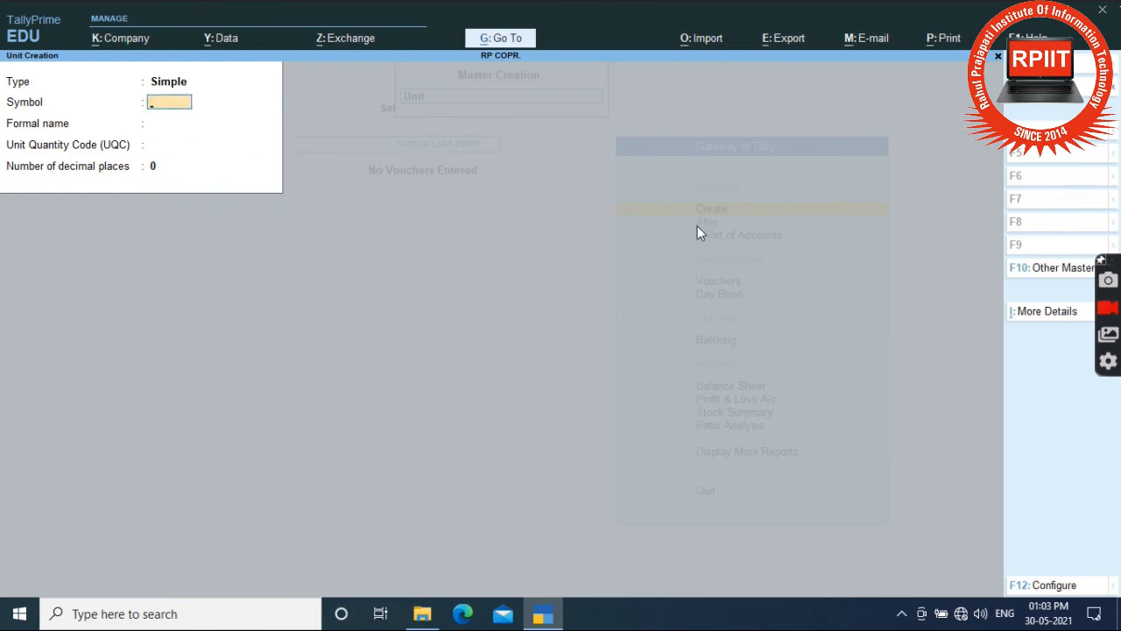
key("Escape")
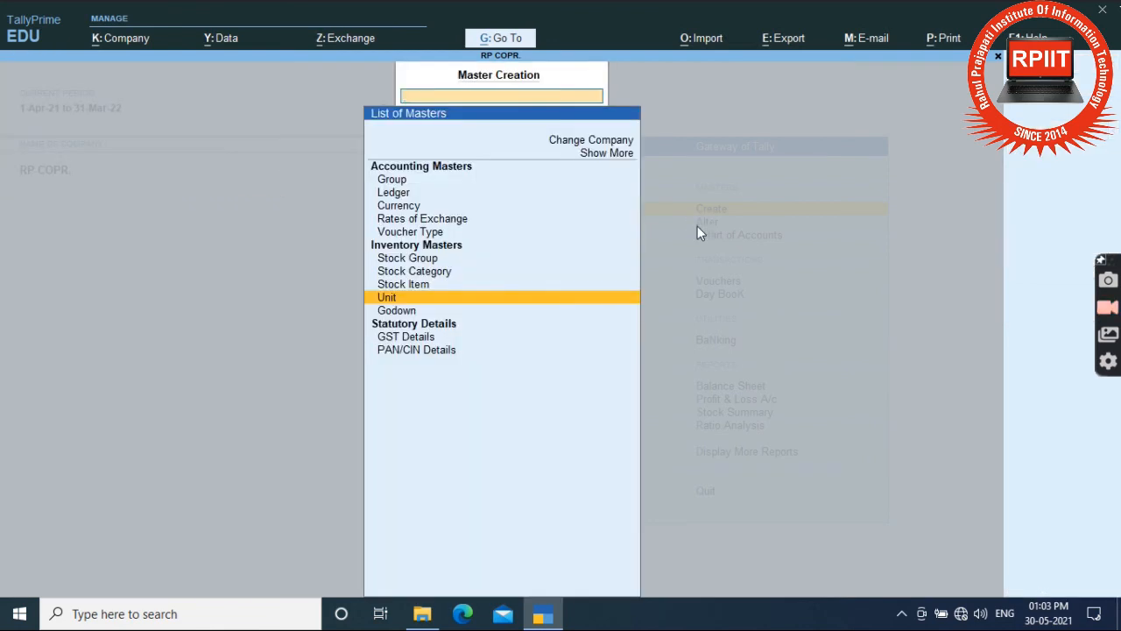
Start stock item 'Keboard' under the Electronic Products group.
key("Up")
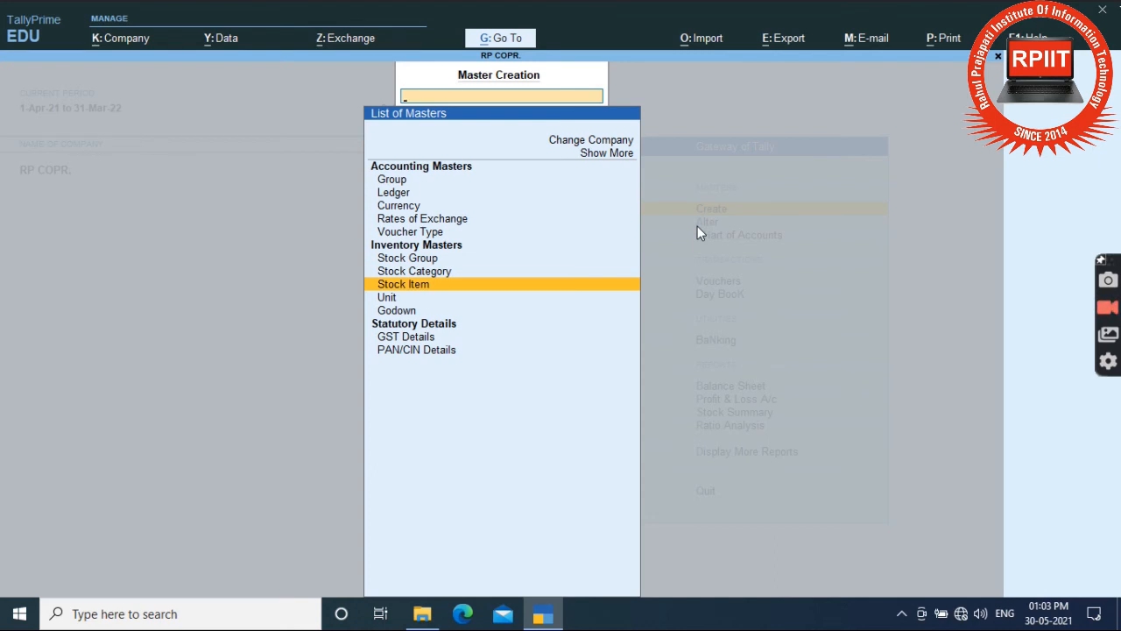
key("Return")
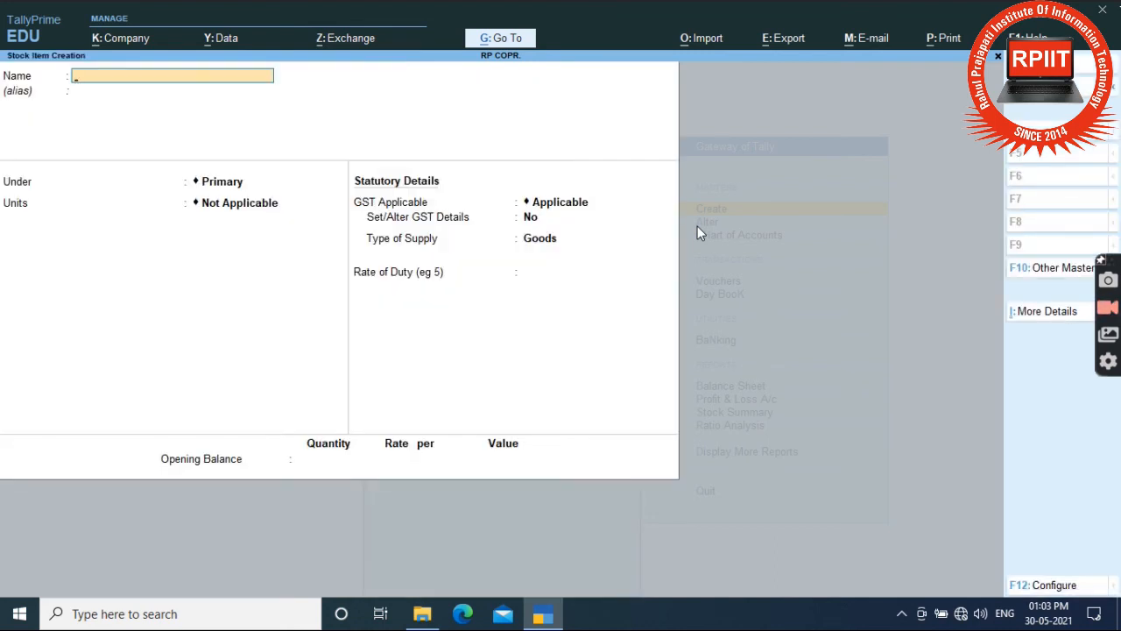
type("Keobard")
key("BackSpace")
key("BackSpace")
key("BackSpace")
key("BackSpace")
key("BackSpace")
type("board")
key("Return")
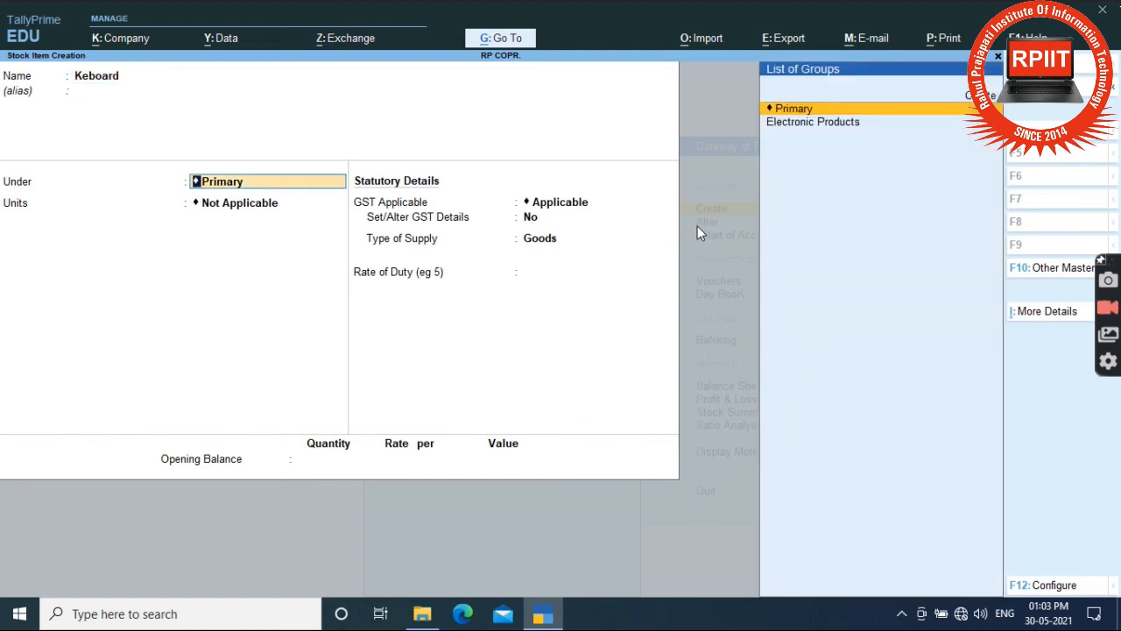
key("Down")
key("Return")
Set Keboard's unit to pcs, keep GST applicable with rate of duty 0.
key("Down")
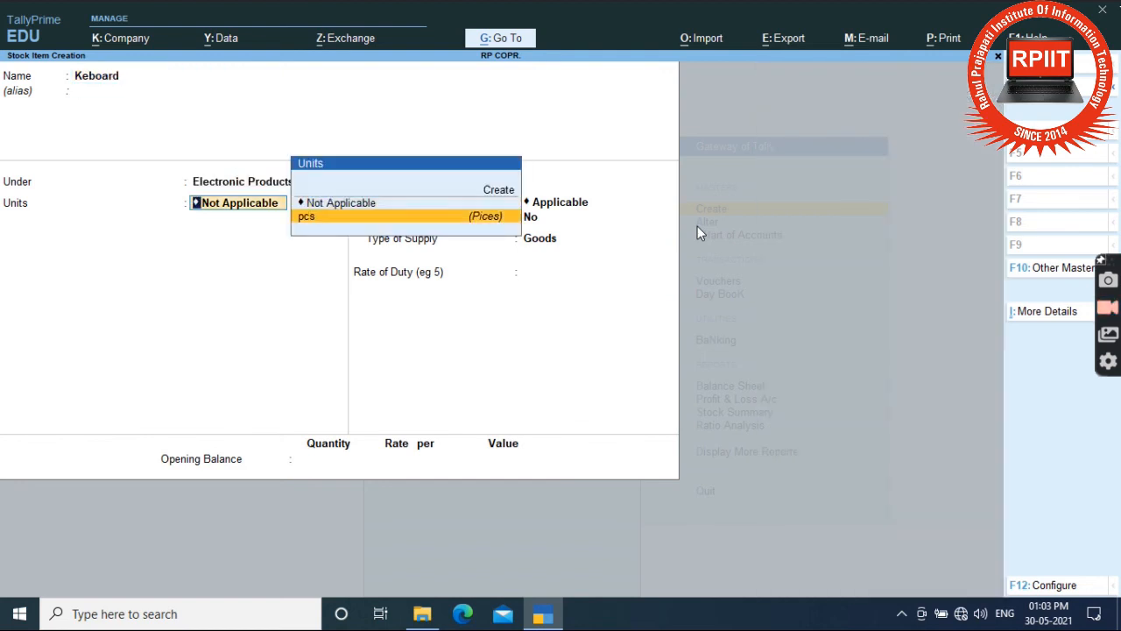
key("Return")
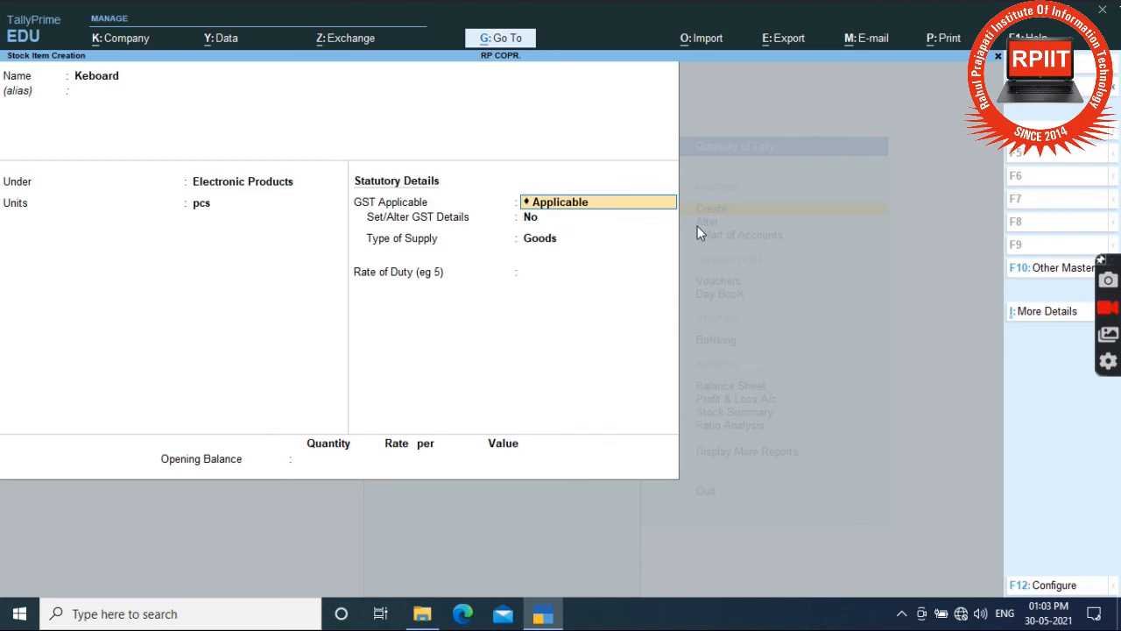
key("Return")
key("Return")
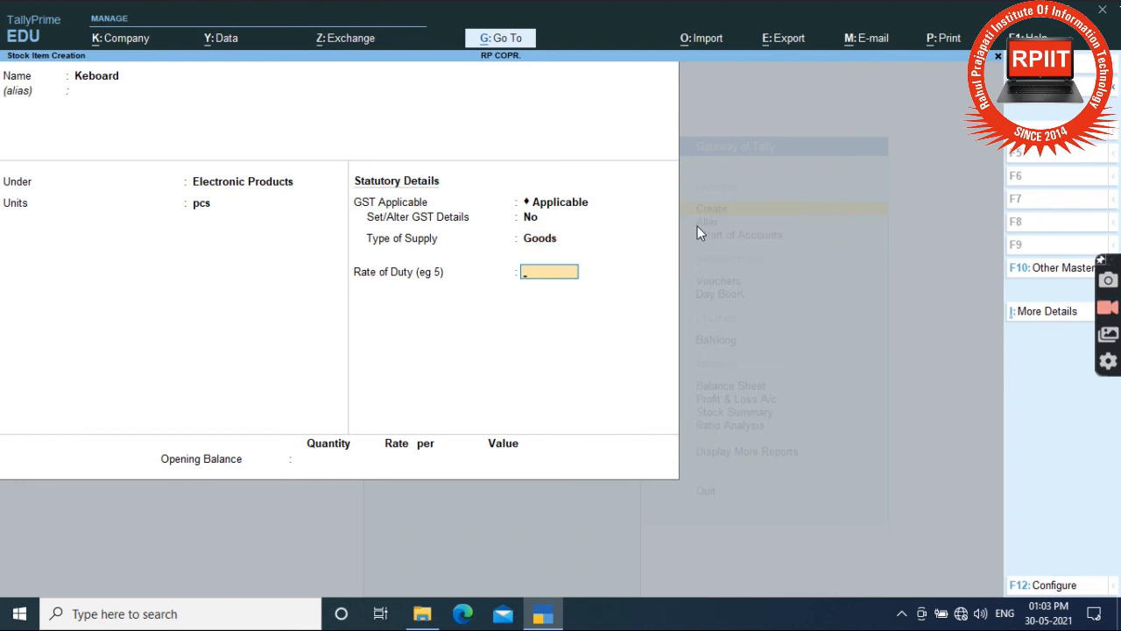
key("Return")
key("Return")
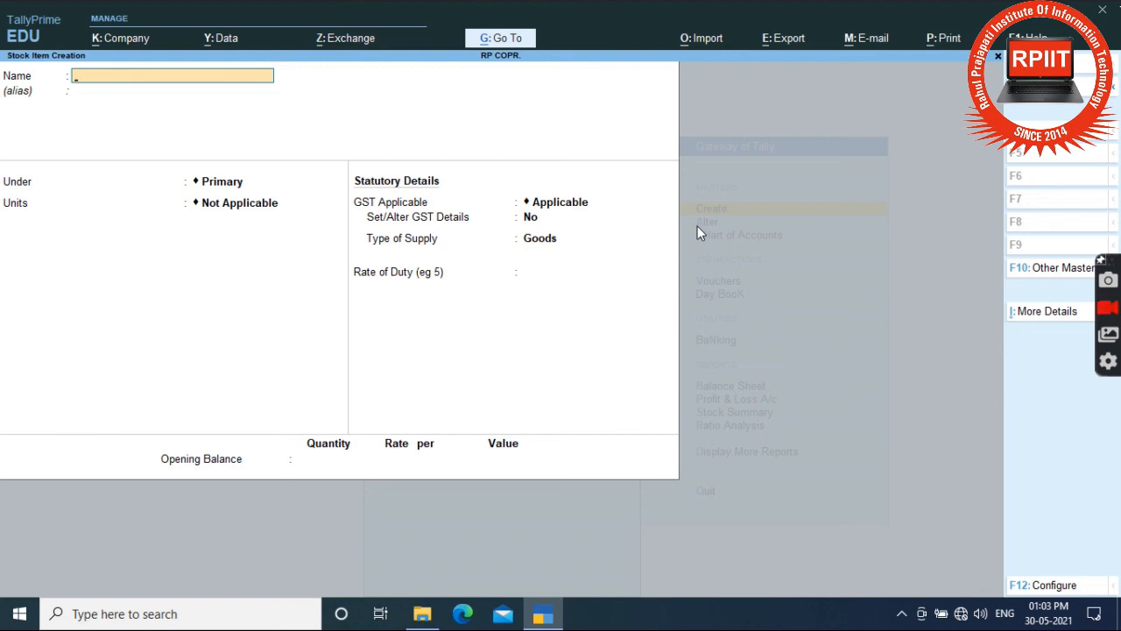
key("Escape")
Quit stock item creation and select Godown in the masters list.
key("Return")
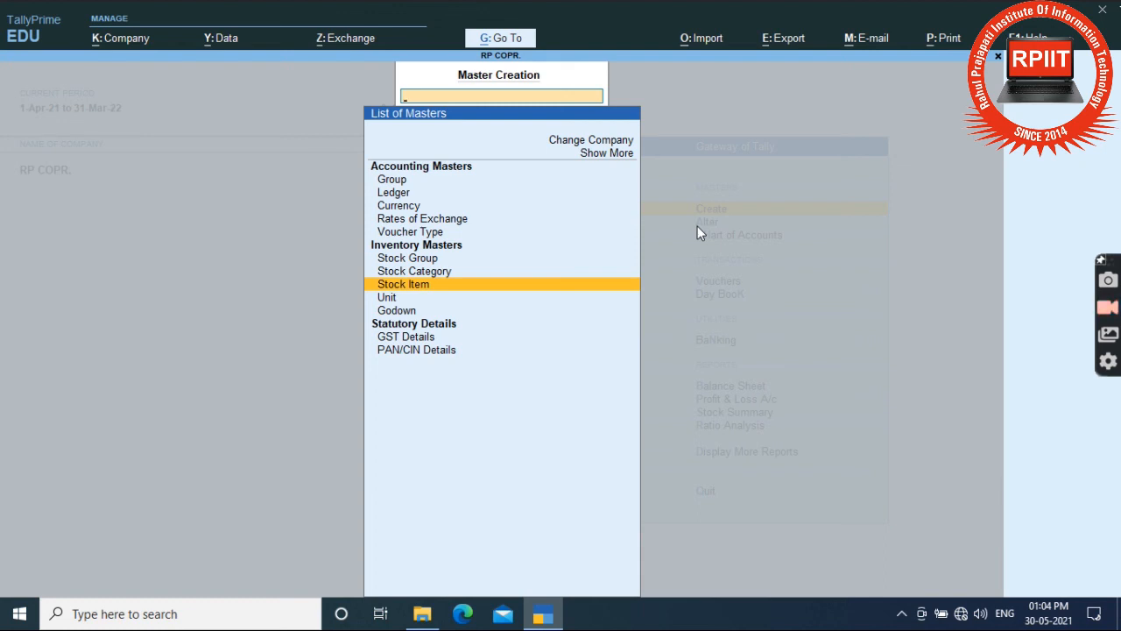
key("Down")
key("Up")
key("Up")
key("Up")
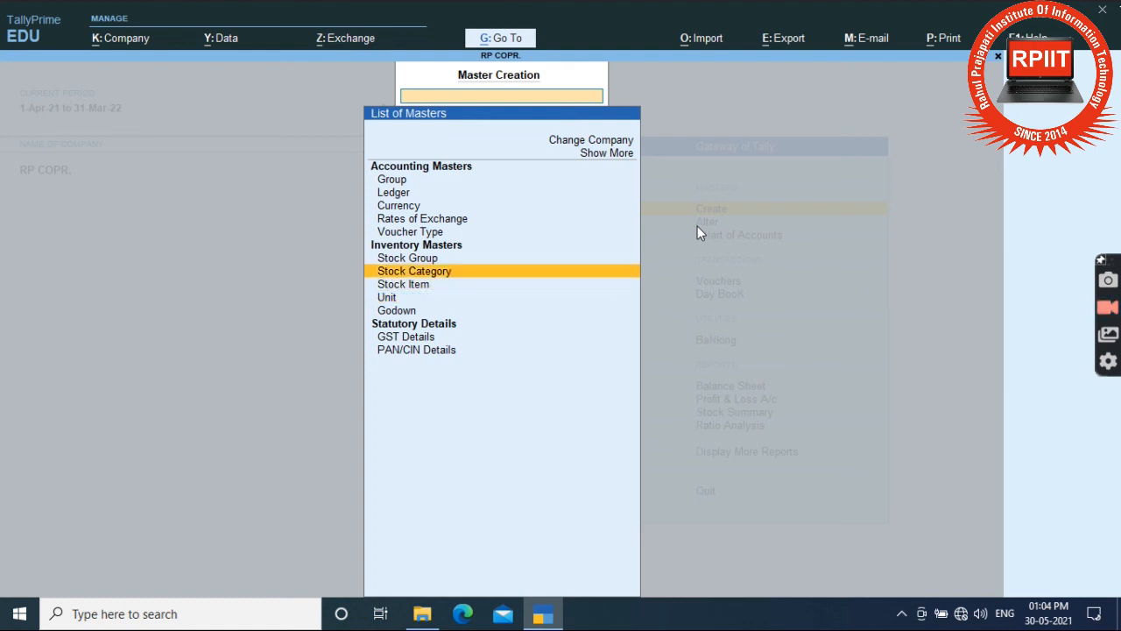
key("Down")
key("Down")
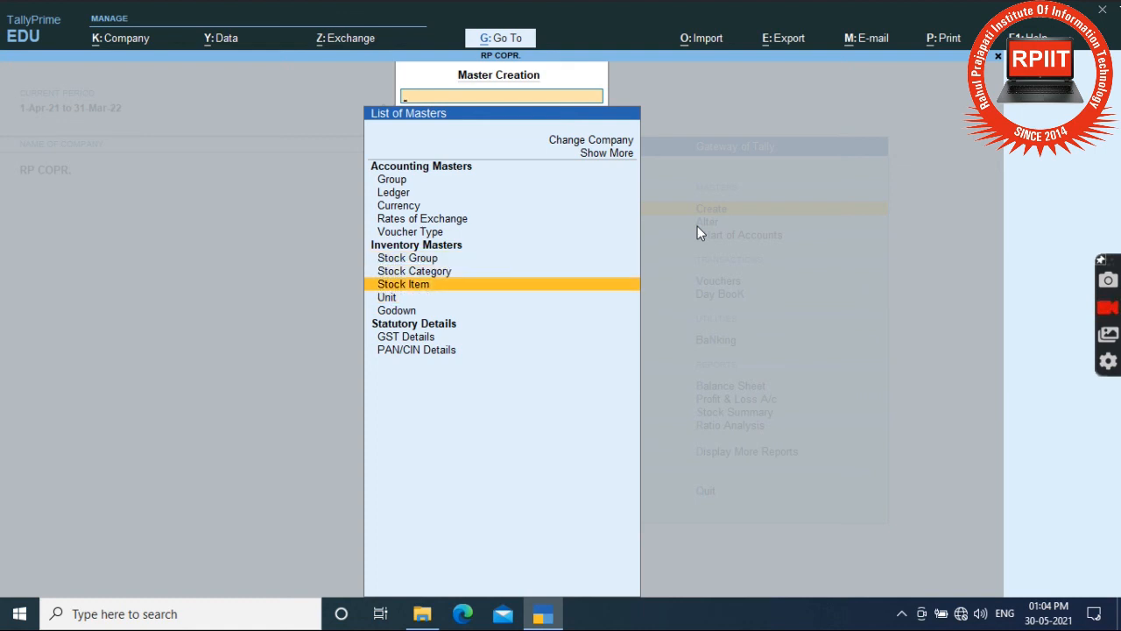
key("Down")
key("Down")
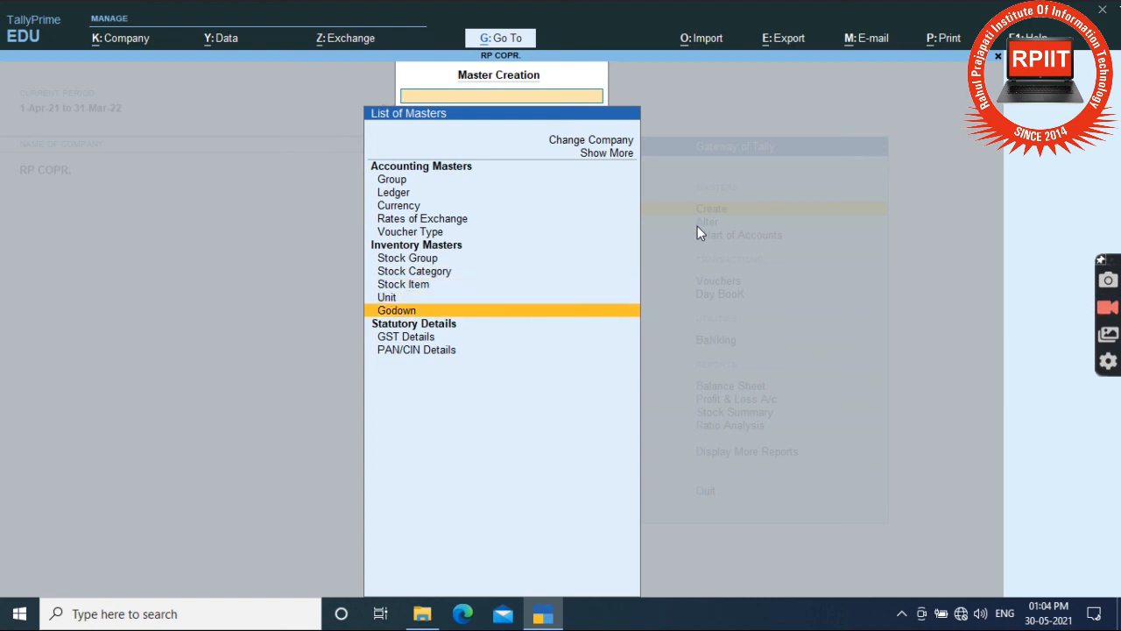
key("Return")
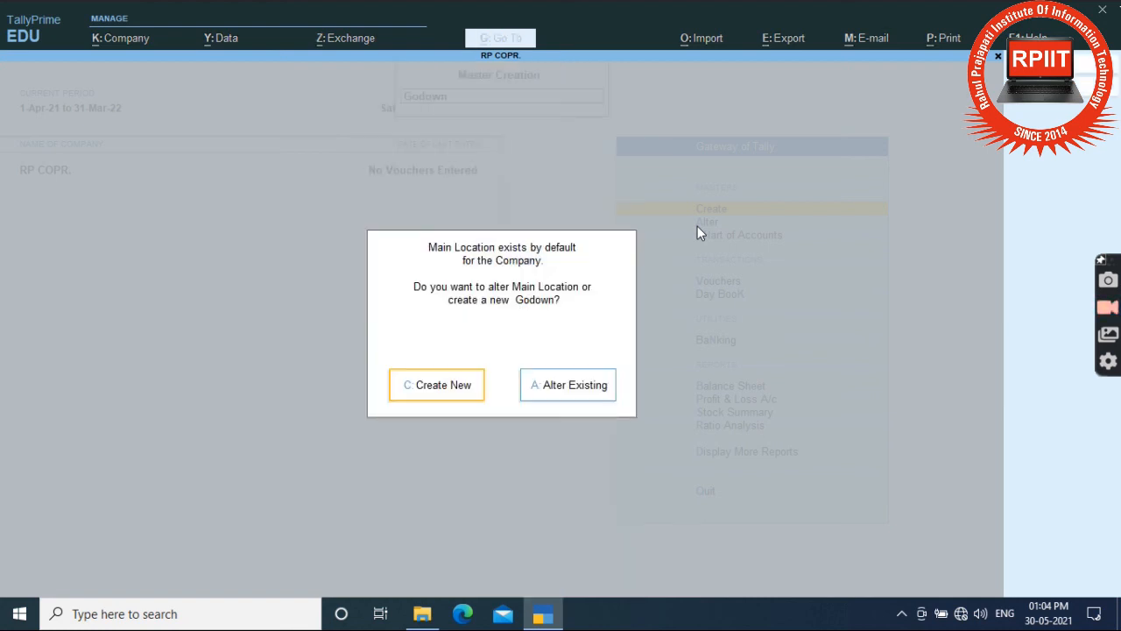
Create godown 'Ganj' with Primary as its parent and save it.
key("Return")
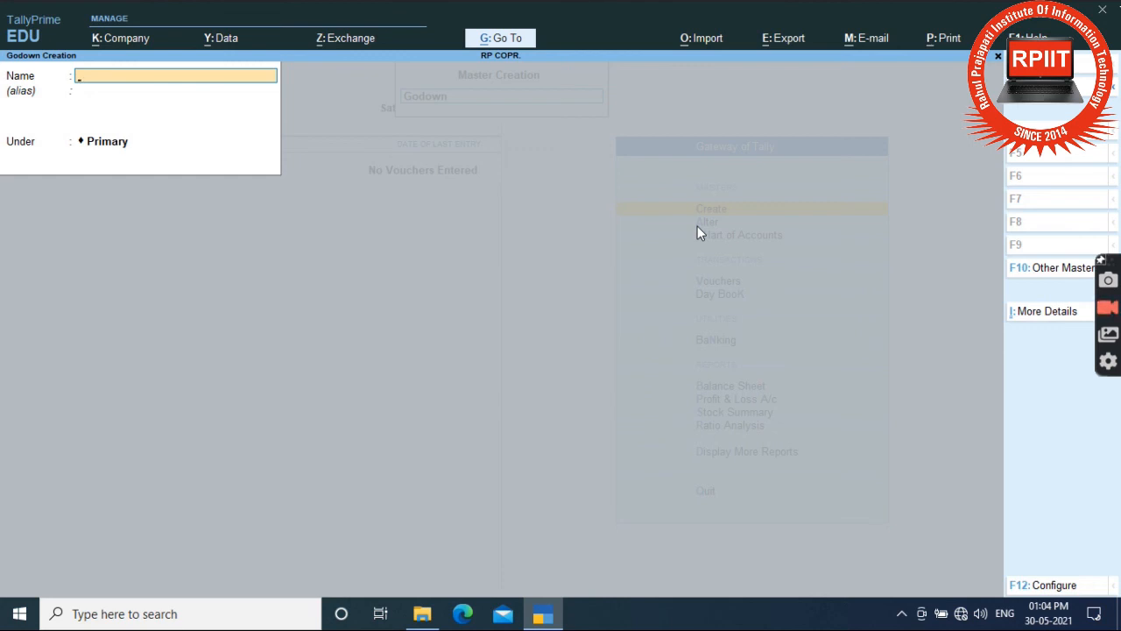
type("Ganj")
key("Return")
key("Return")
key("Return")
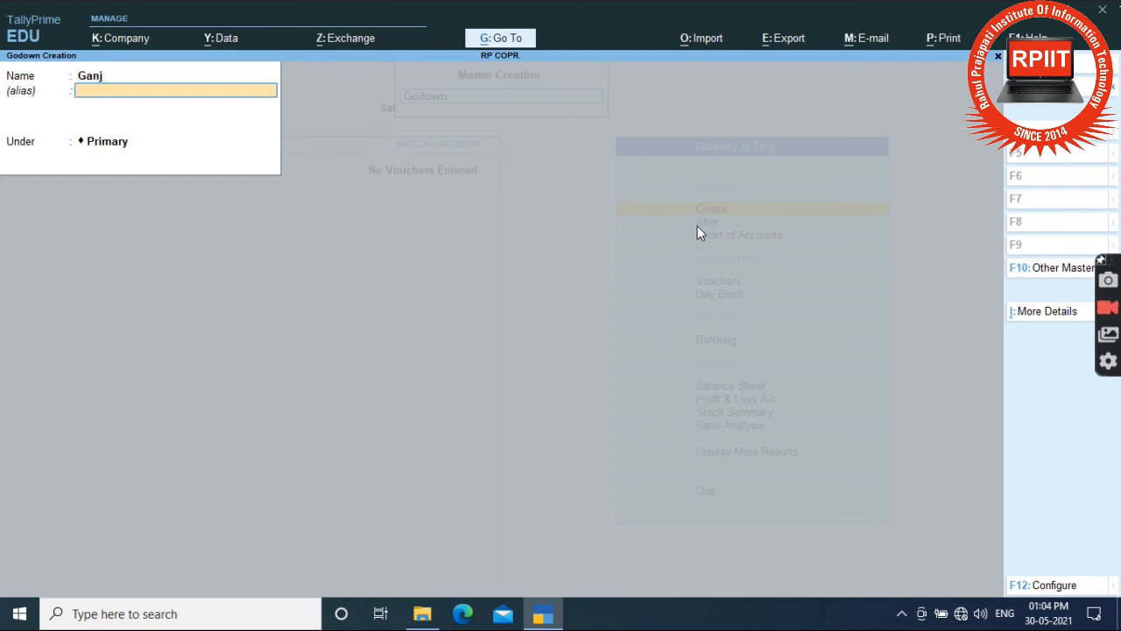
key("Escape")
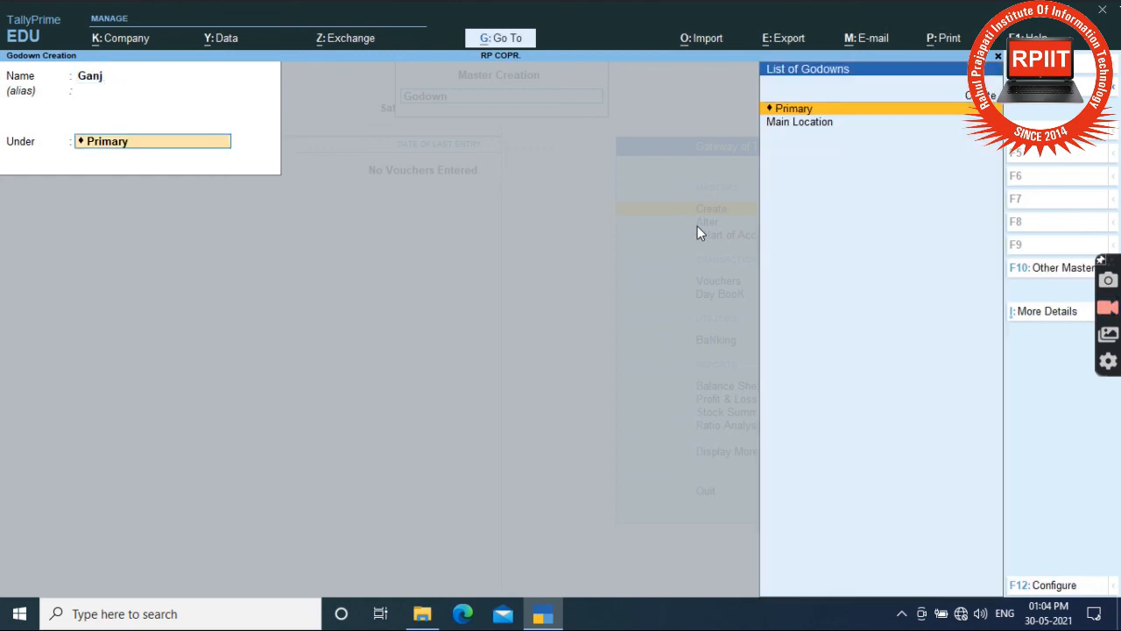
key("Down")
key("Return")
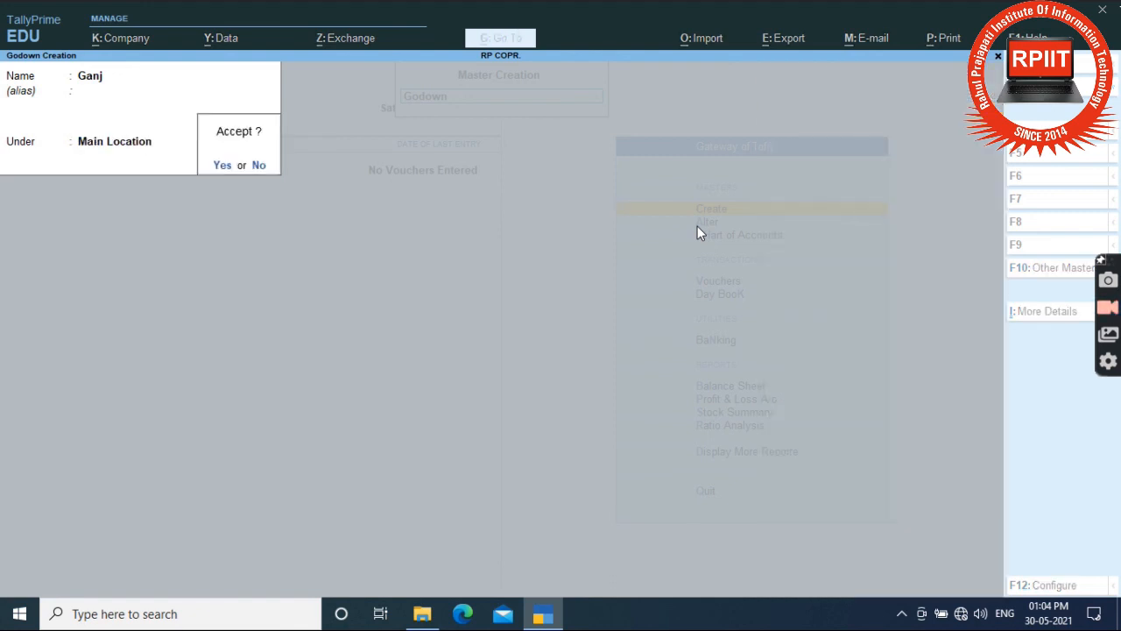
key("Escape")
key("Up")
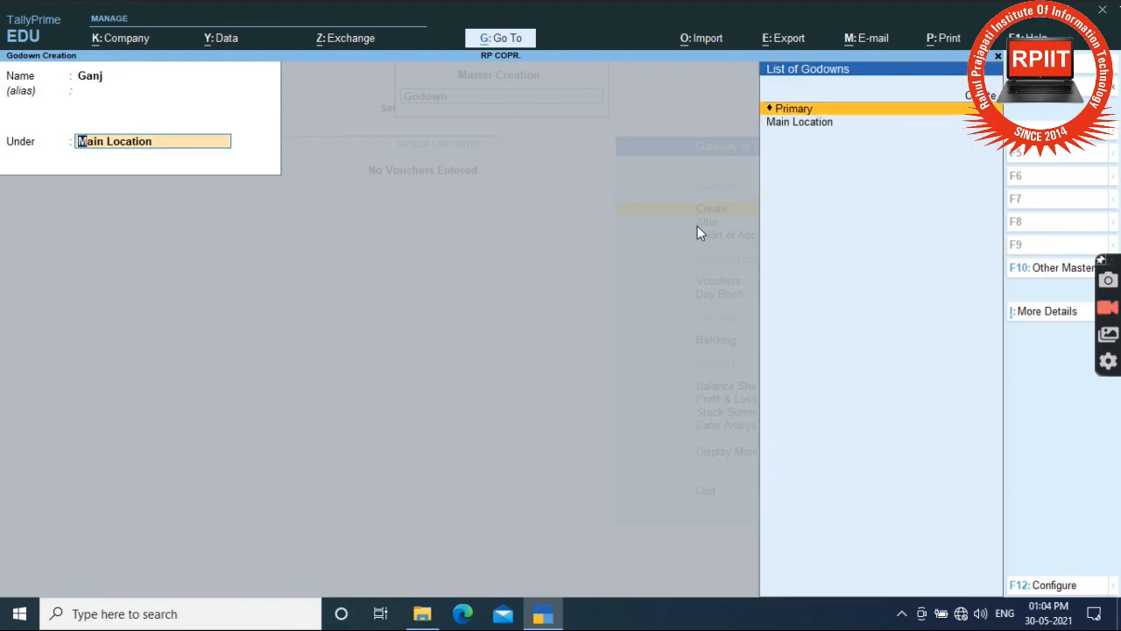
key("Return")
key("Return")
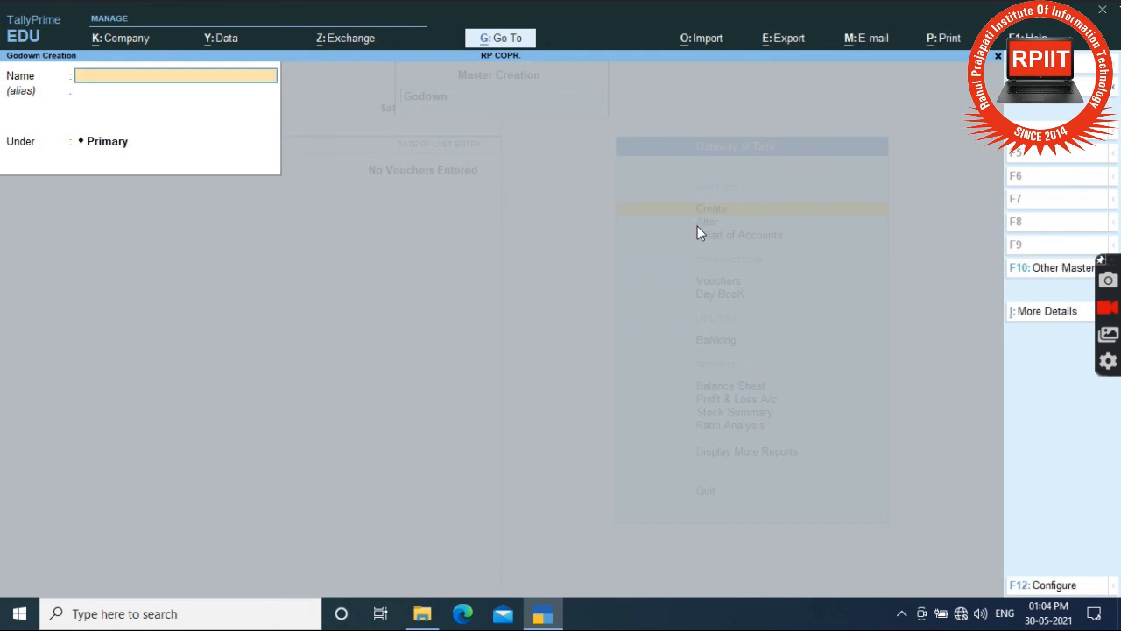
key("Escape")
key("Return")
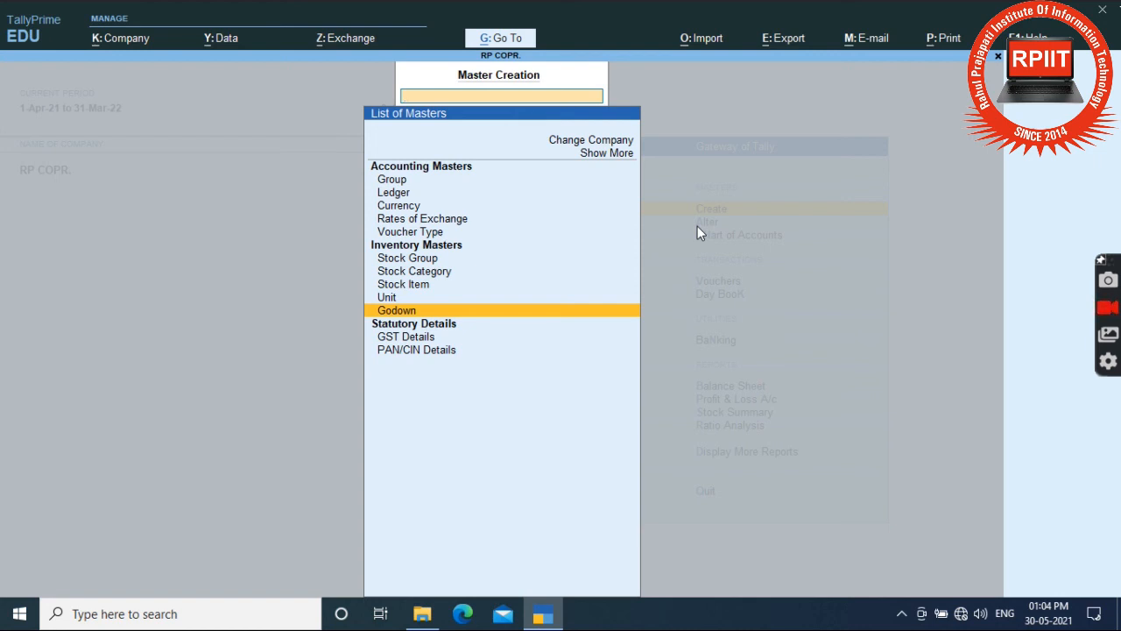
Set GST Details to state Uttar Pradesh and Regular registration, accepting with Ctrl+A.
key("Down")
key("Return")
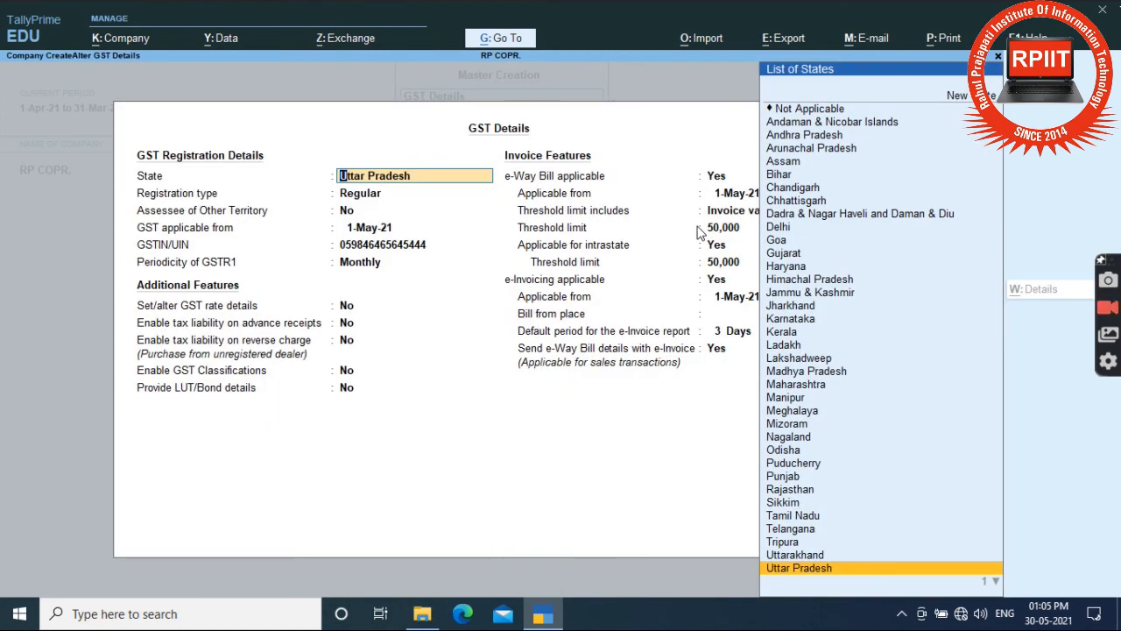
key("Return")
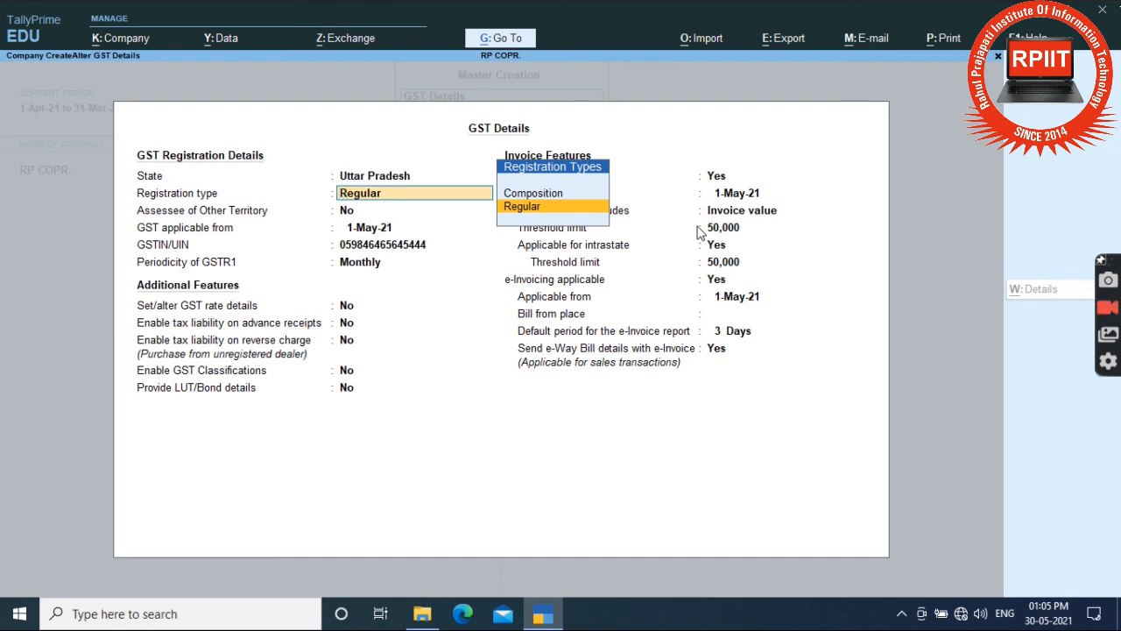
key("Return")
key("Return")
key("Return")
key("Return")
key("Return")
key("Return")
key("Return")
key("Return")
key("Return")
key("Return")
key("Return")
key("Return")
key("Return")
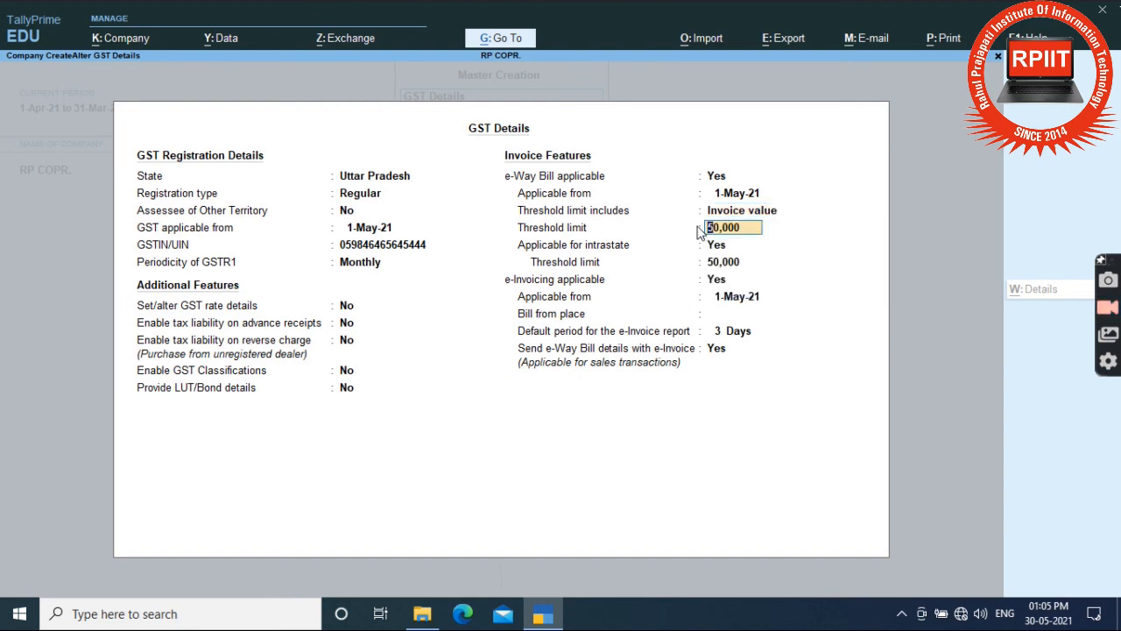
left_click(697, 226, "ctrl")
key("ctrl+a")
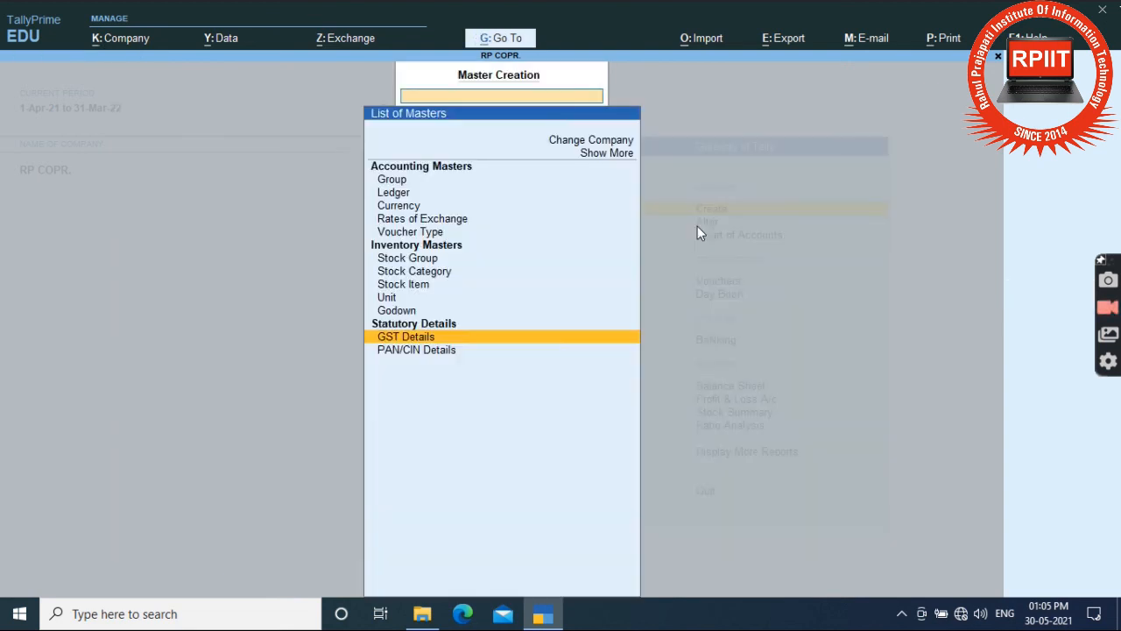
Enter the company's PAN and CIN numbers in PAN/CIN Details and save.
key("Down")
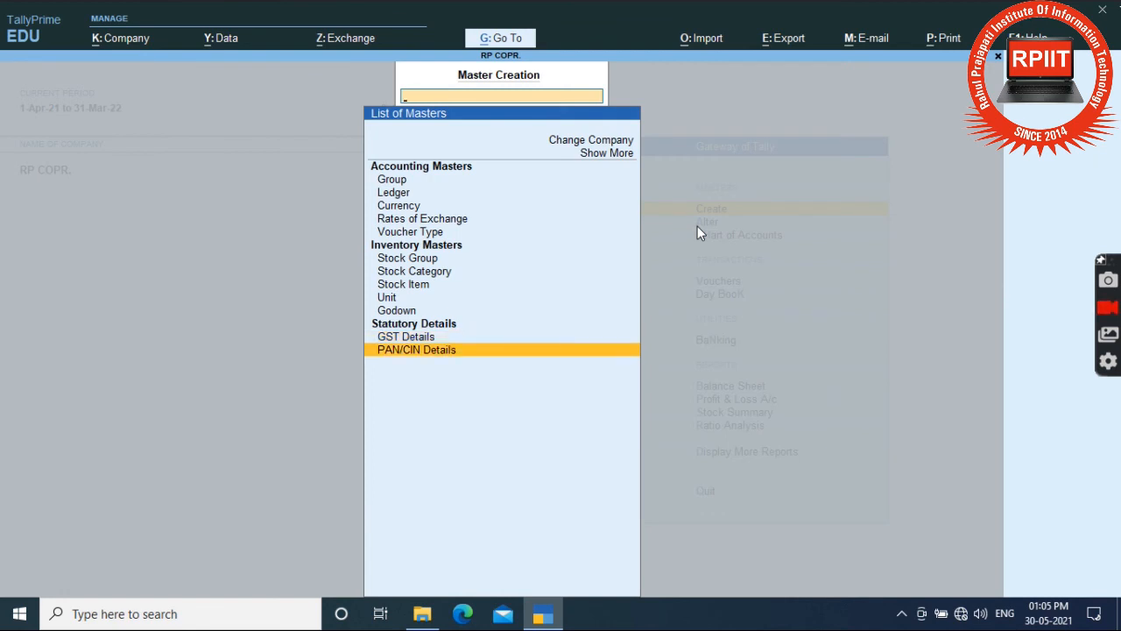
key("Return")
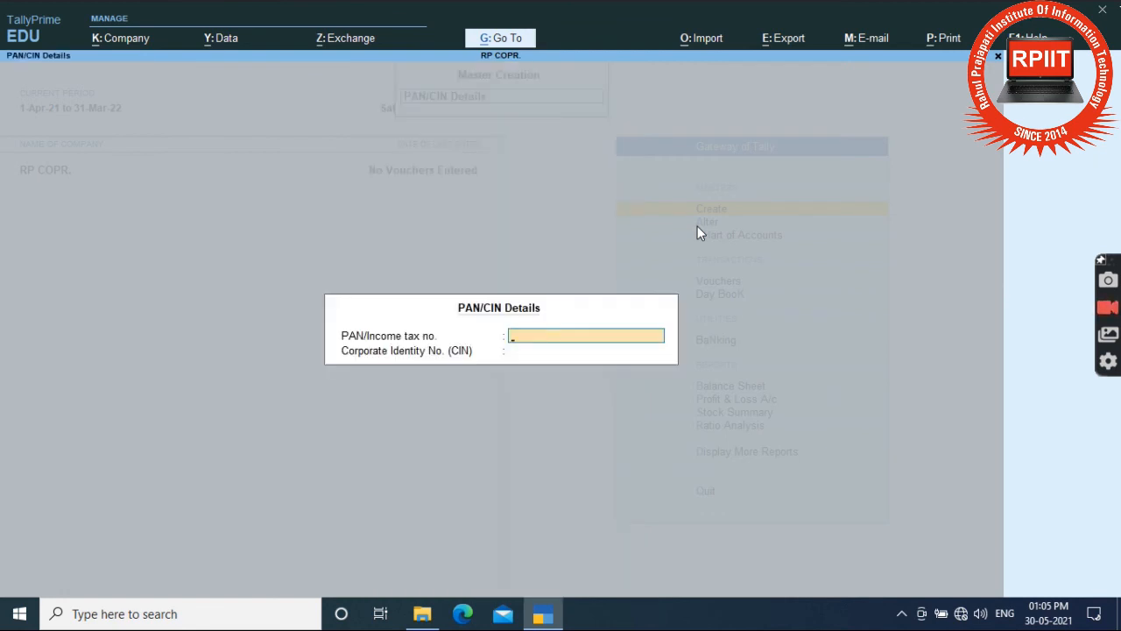
key("Return")
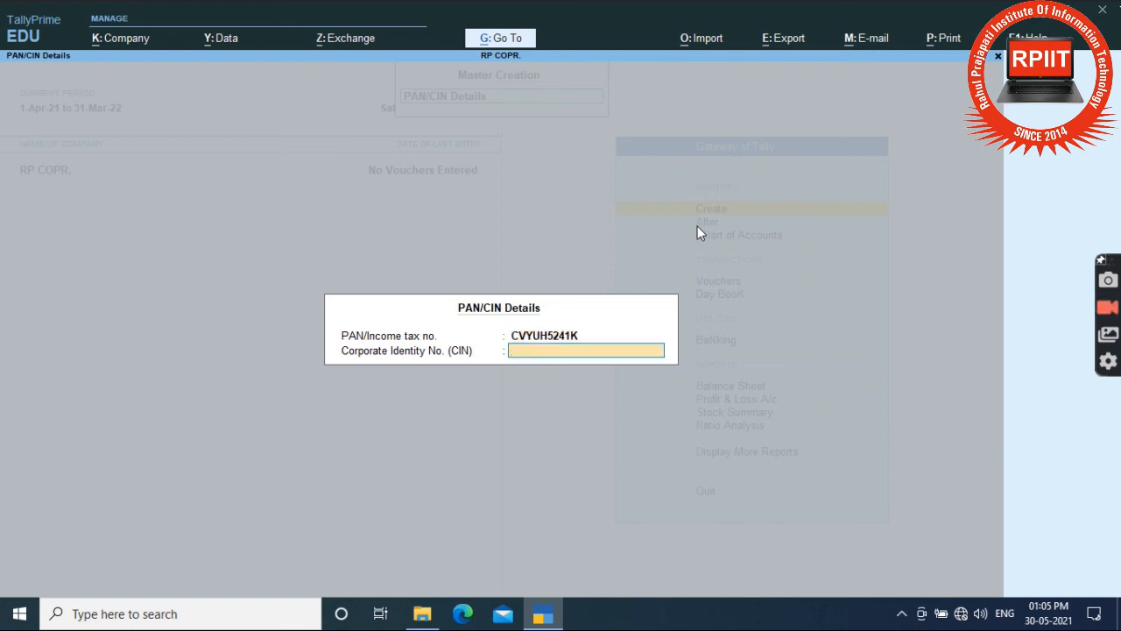
type("245452454544545")
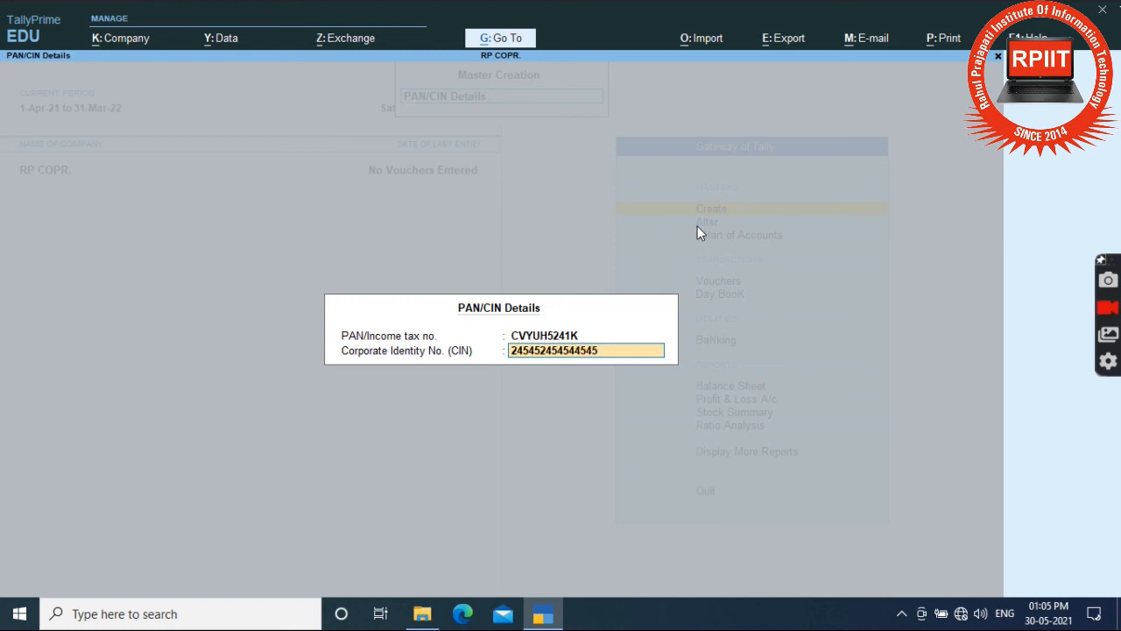
type("4545")
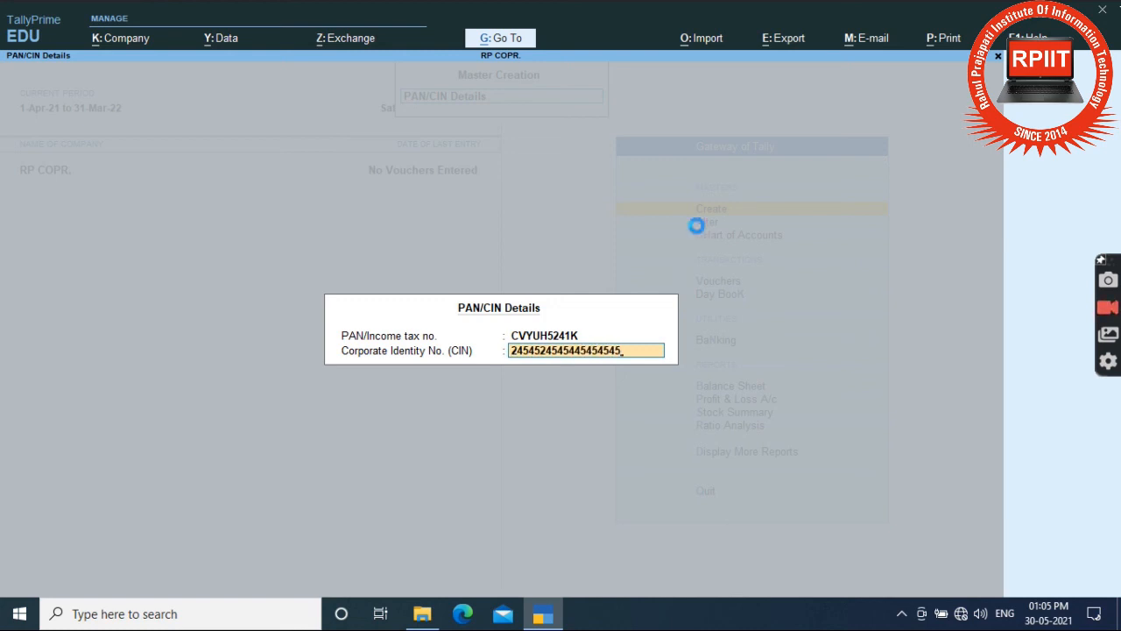
key("Return")
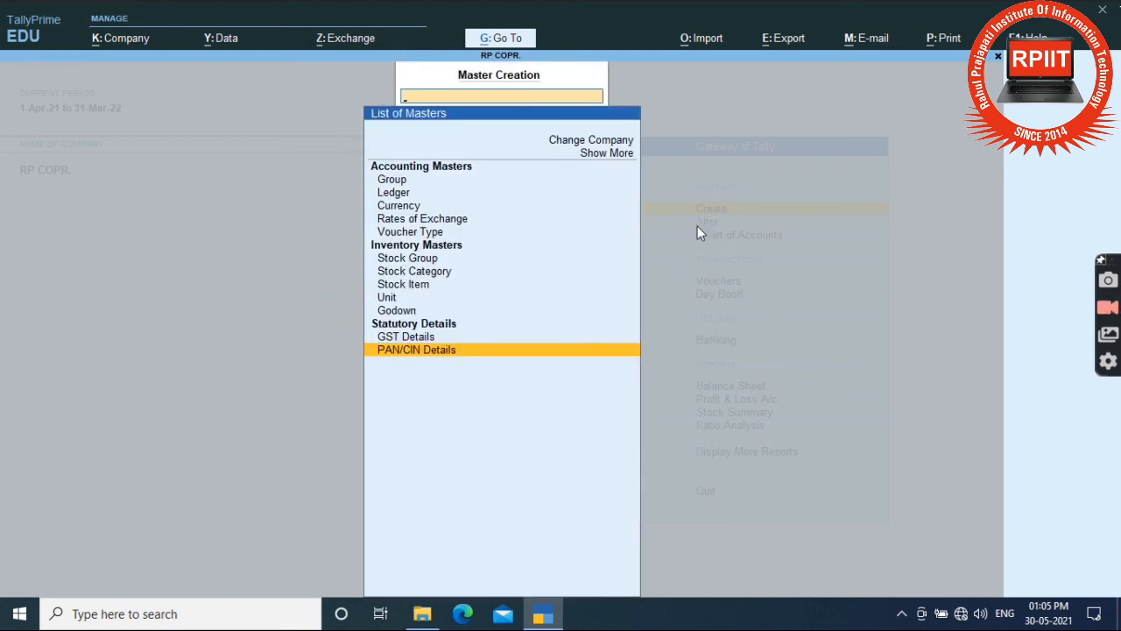
Back on the Gateway of Tally, view and close the Create and Alter lists, then highlight Chart of Accounts.
key("Escape")
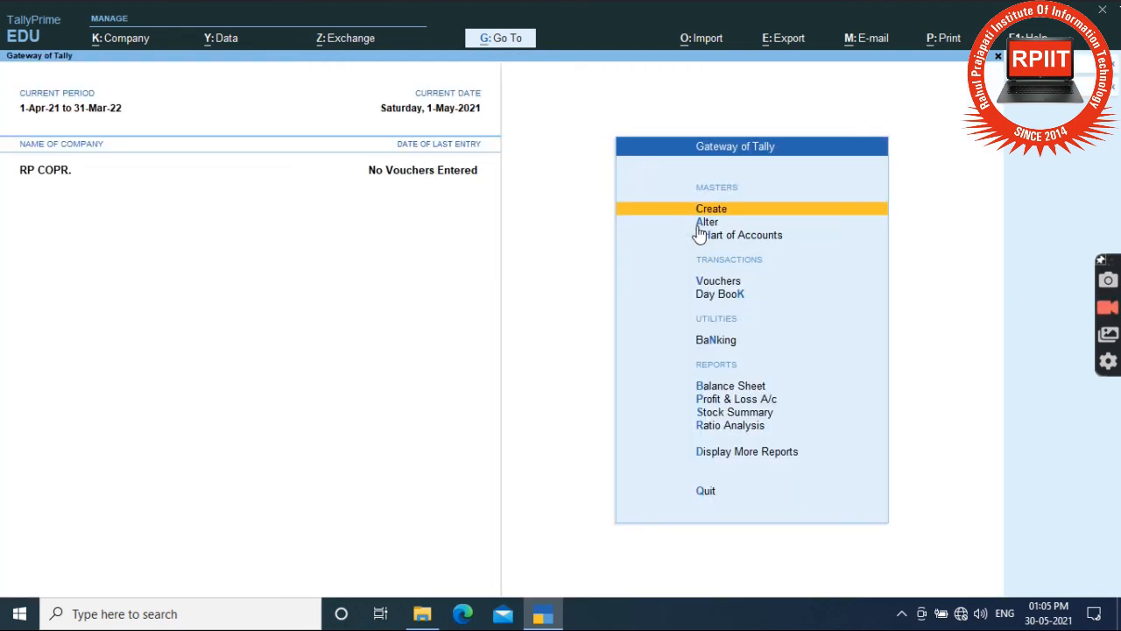
key("Return")
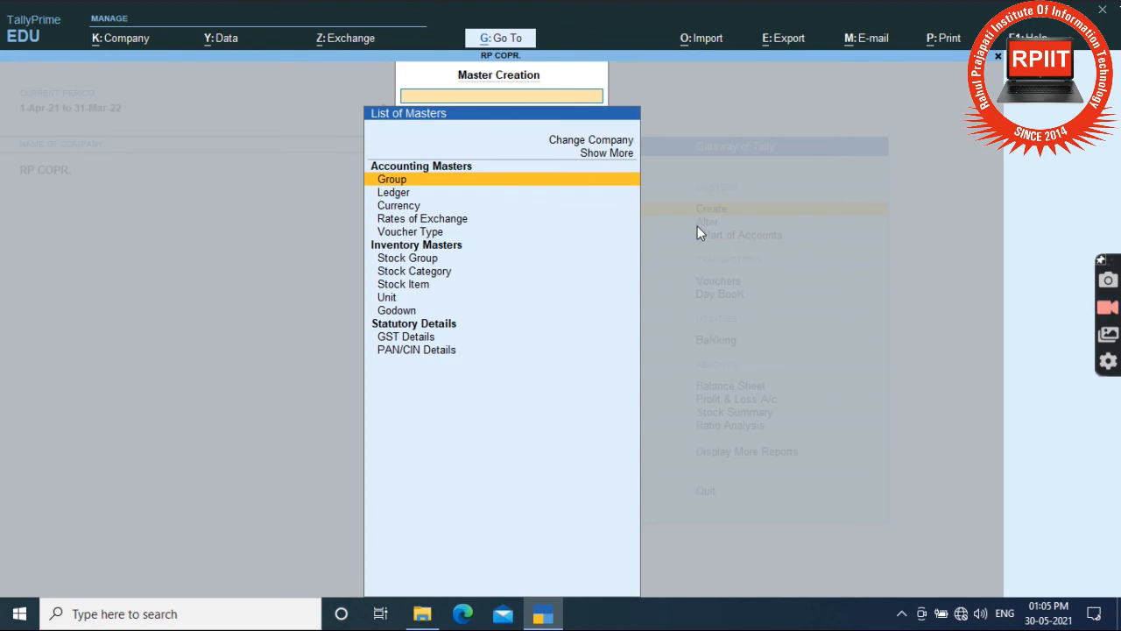
key("Escape")
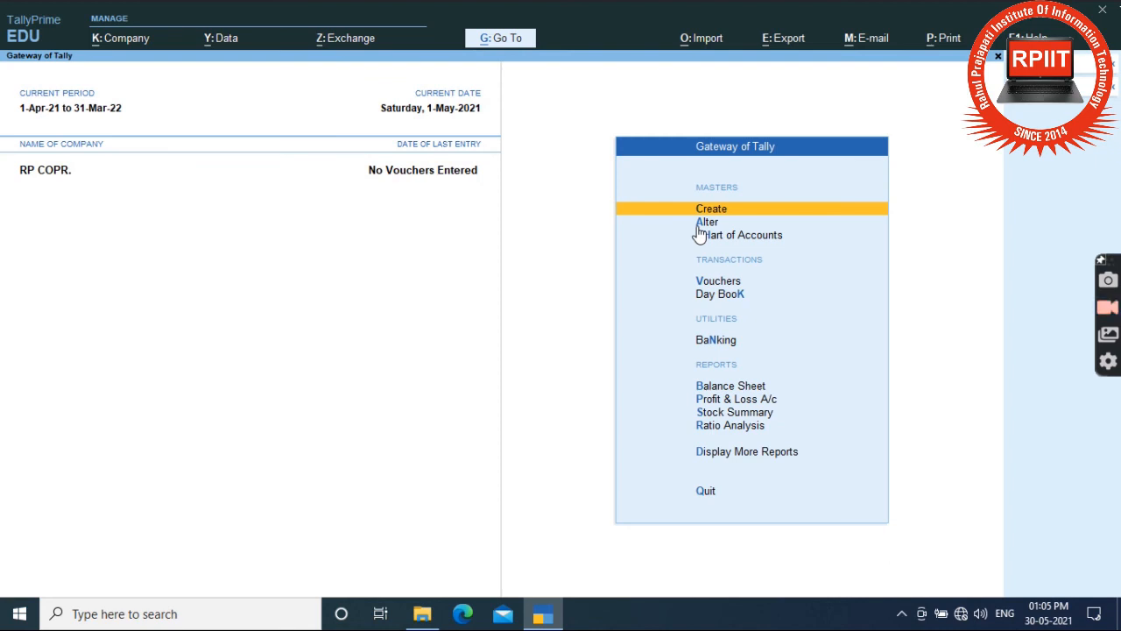
key("Down")
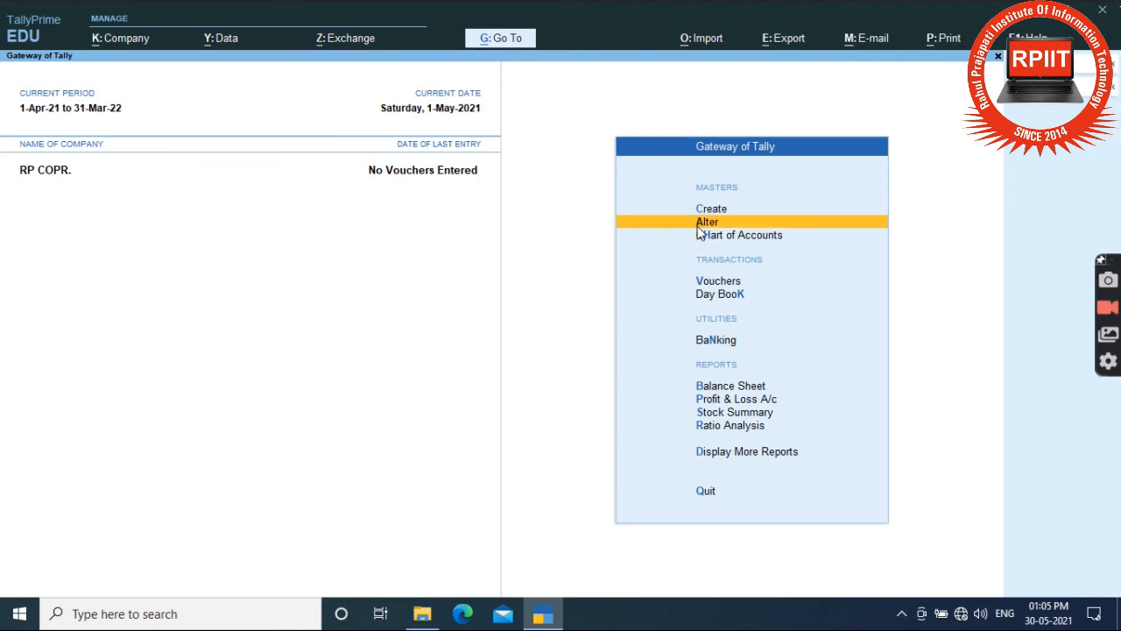
key("Return")
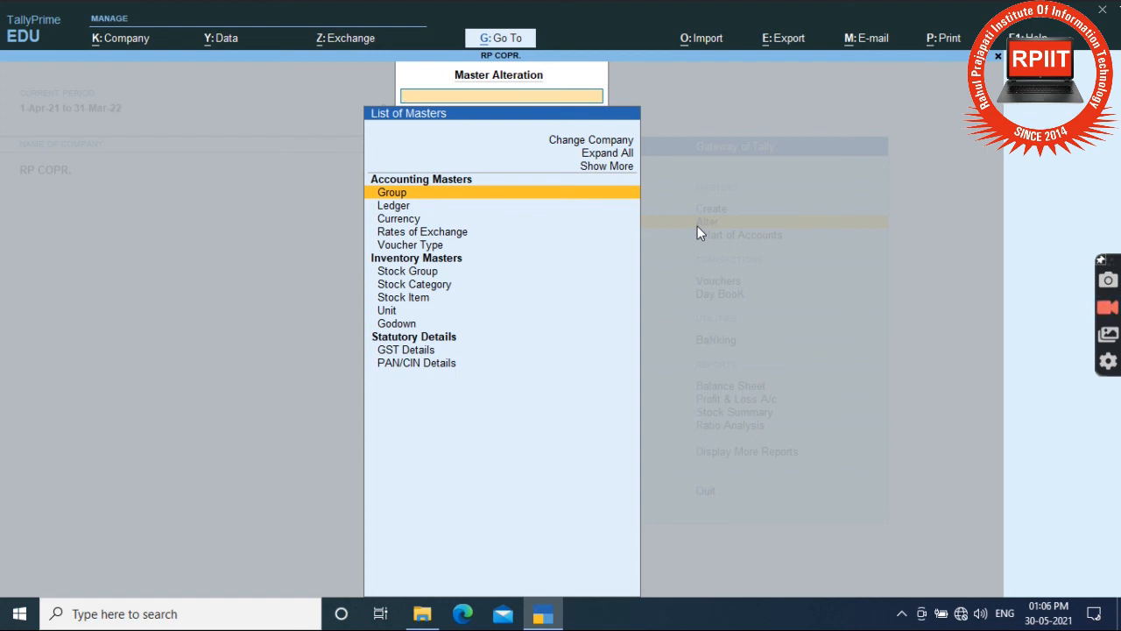
key("Escape")
key("Down")
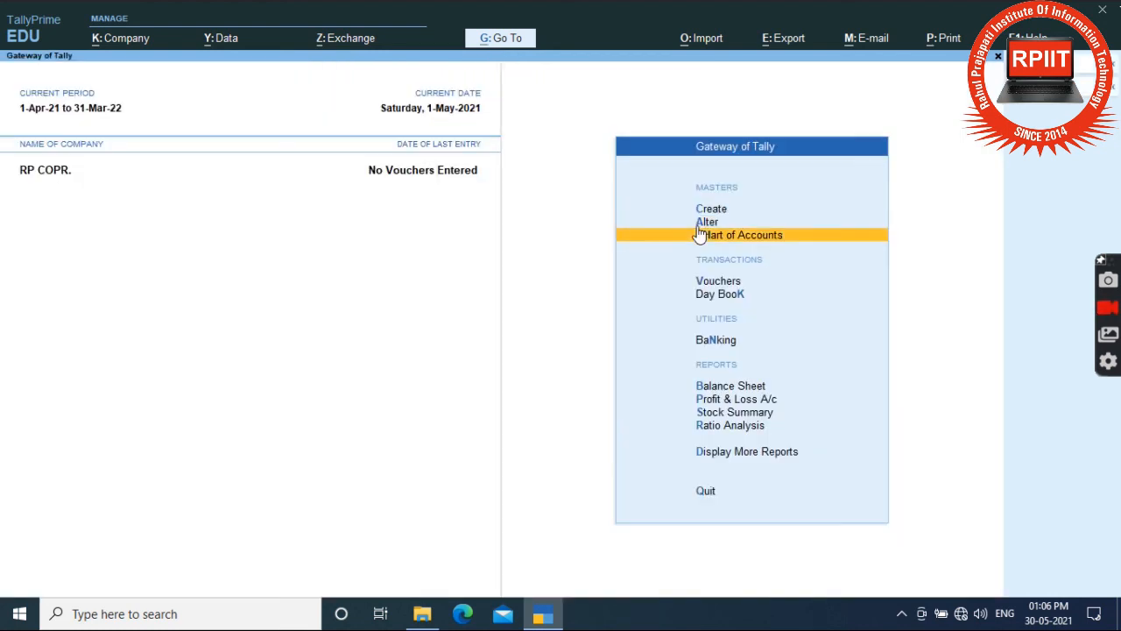
key("Return")
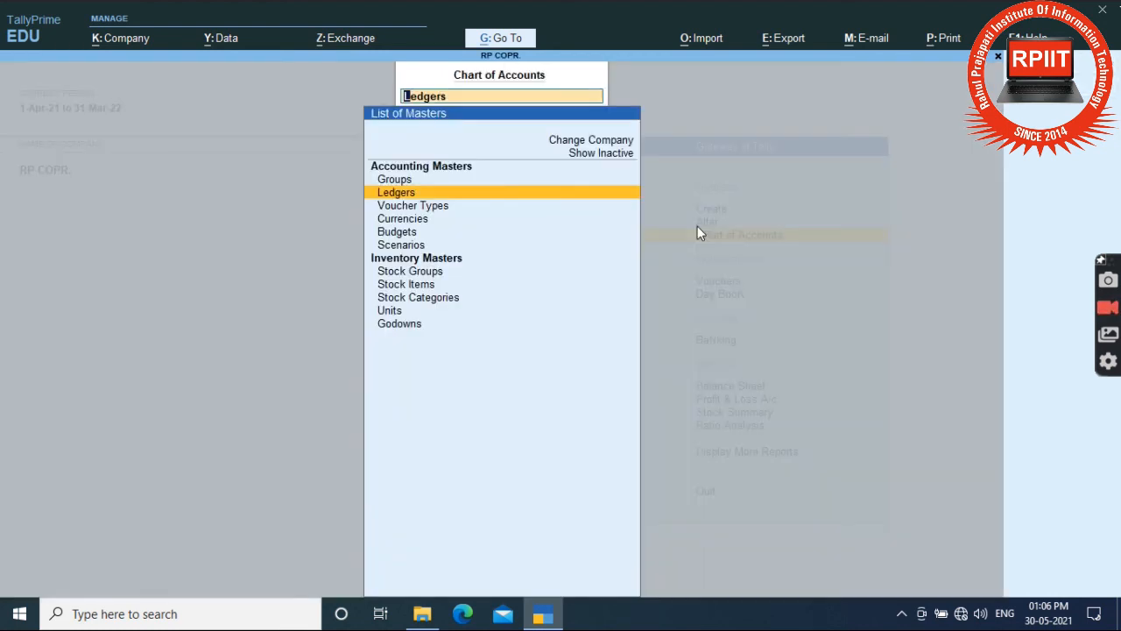
key("Up")
key("Return")
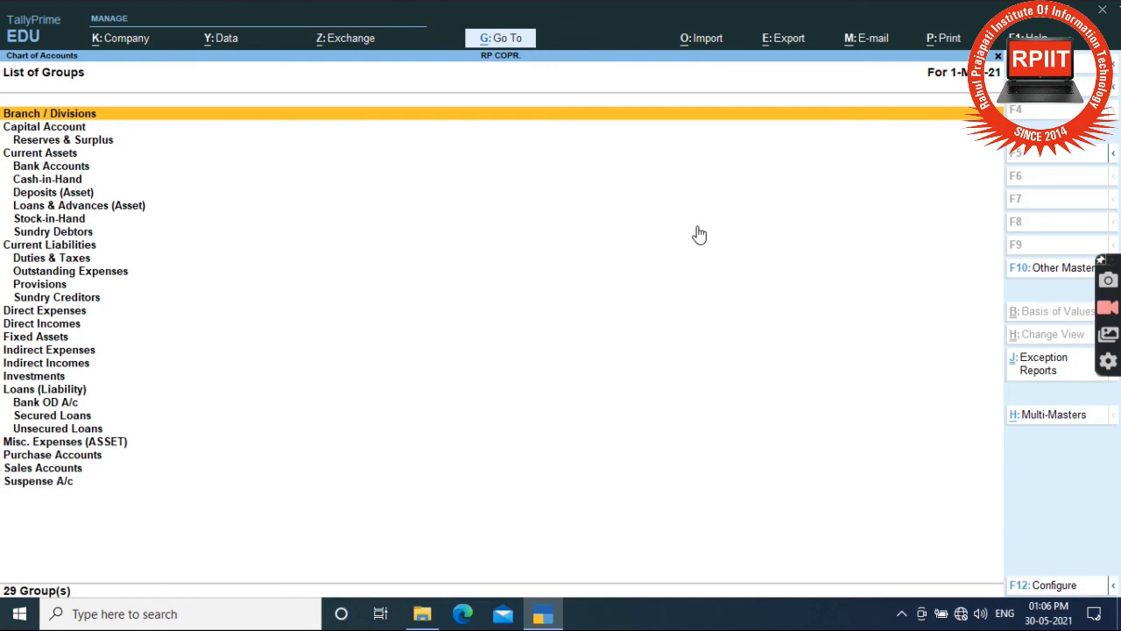
key("Escape")
key("Down")
key("Return")
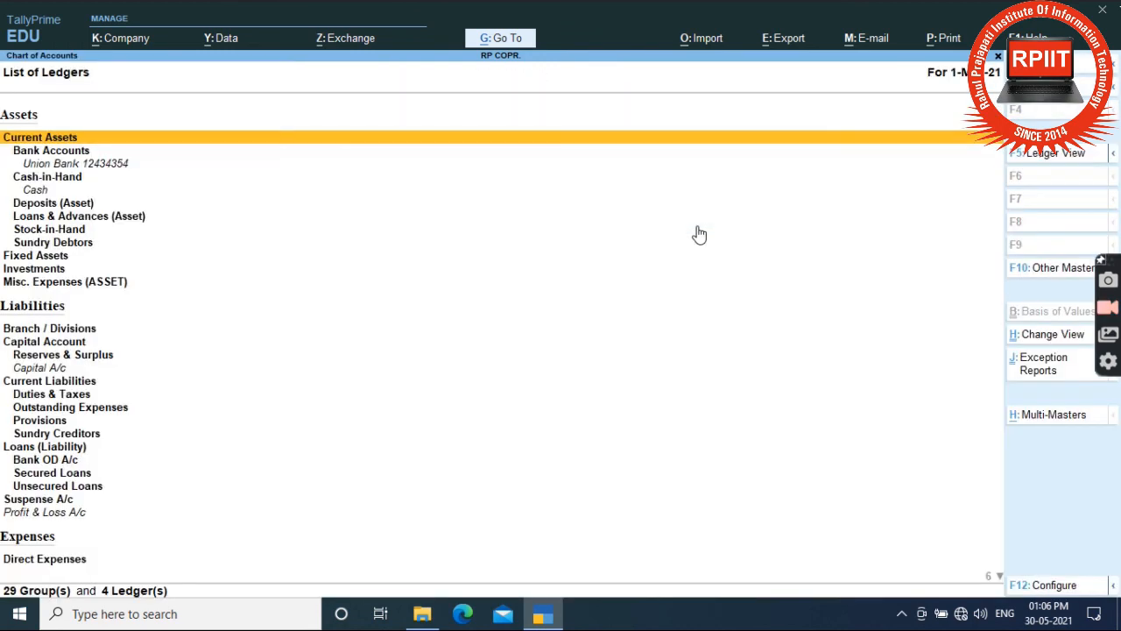
key("Escape")
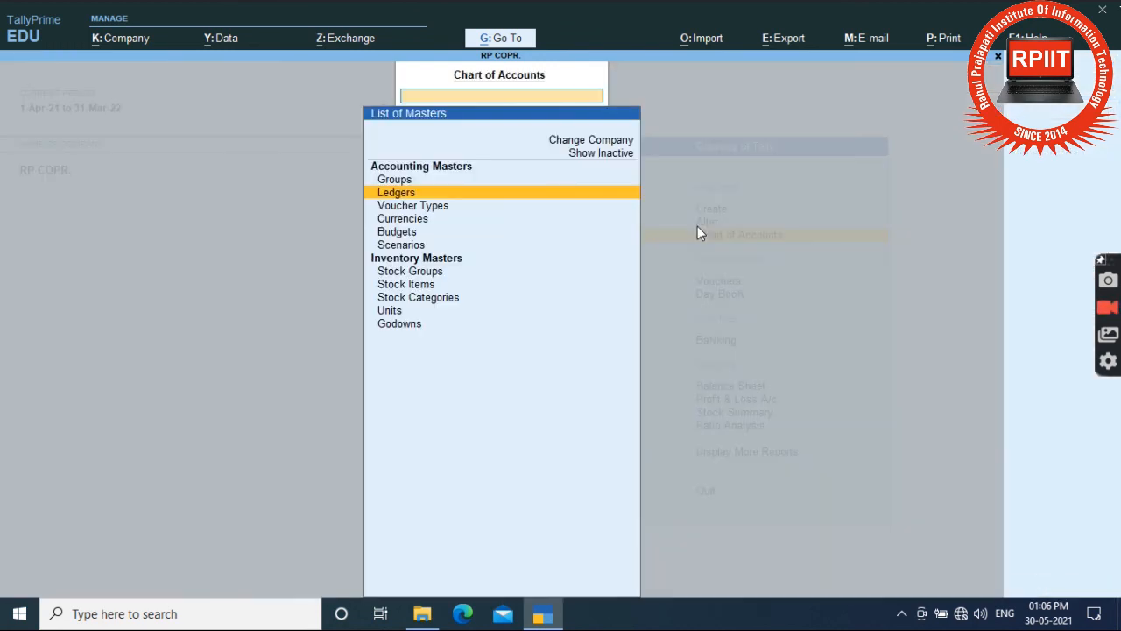
key("Down")
key("Return")
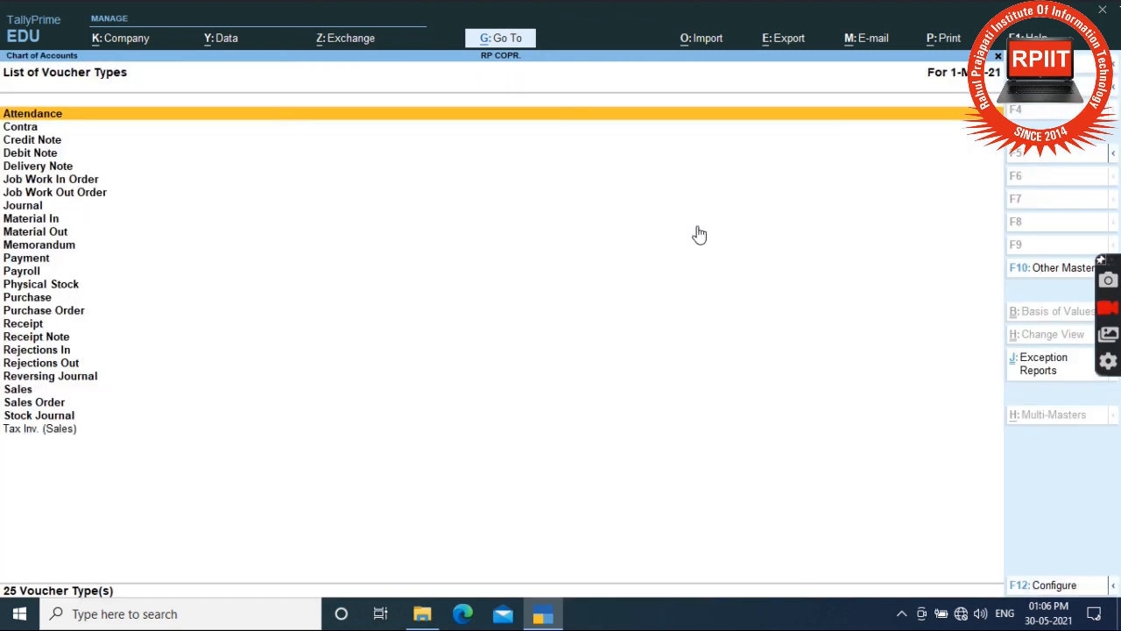
key("Escape")
key("Down")
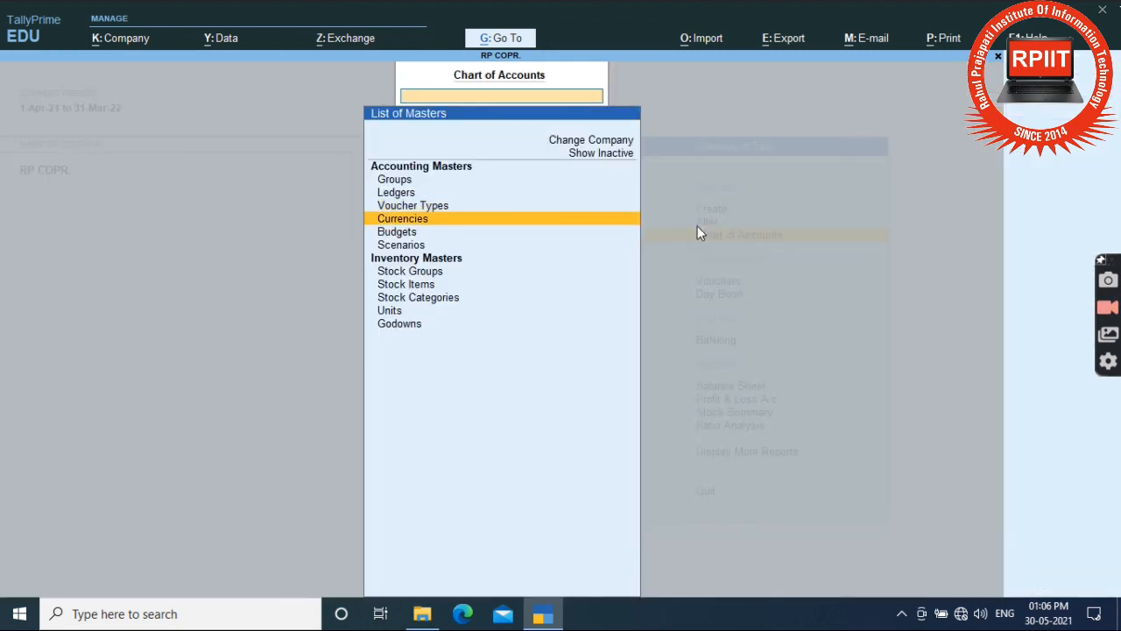
key("Return")
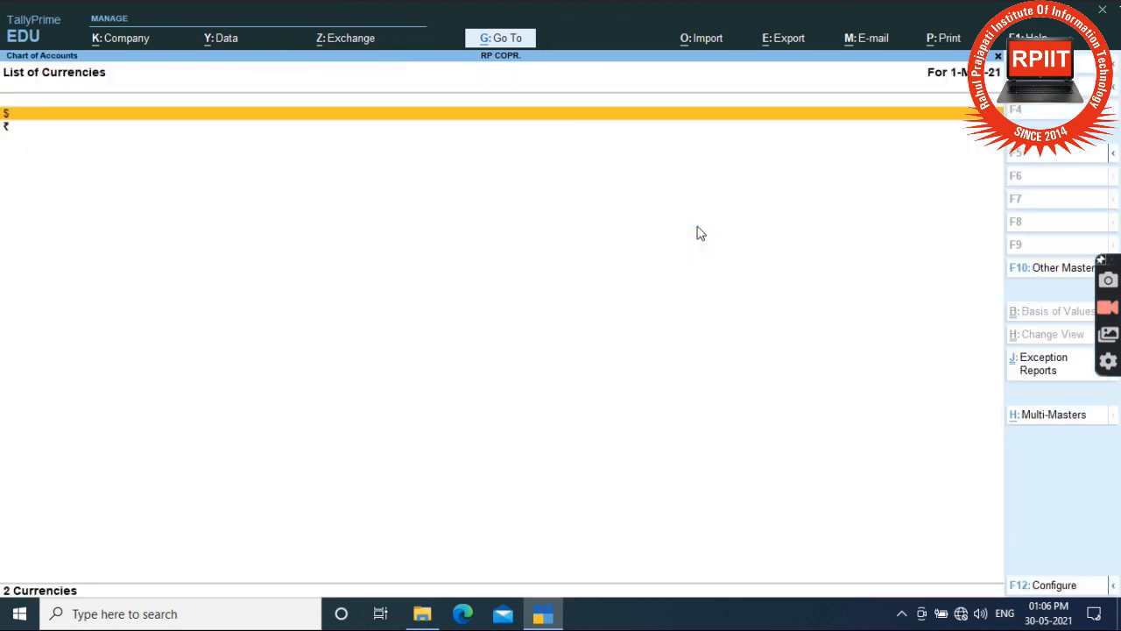
key("Escape")
key("Down")
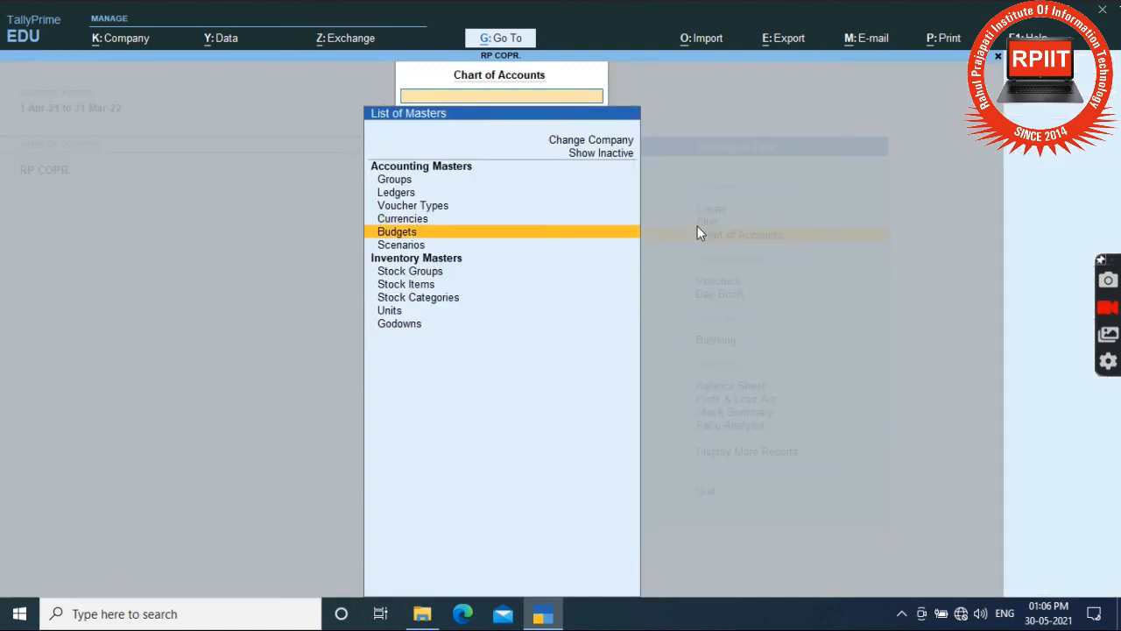
key("Return")
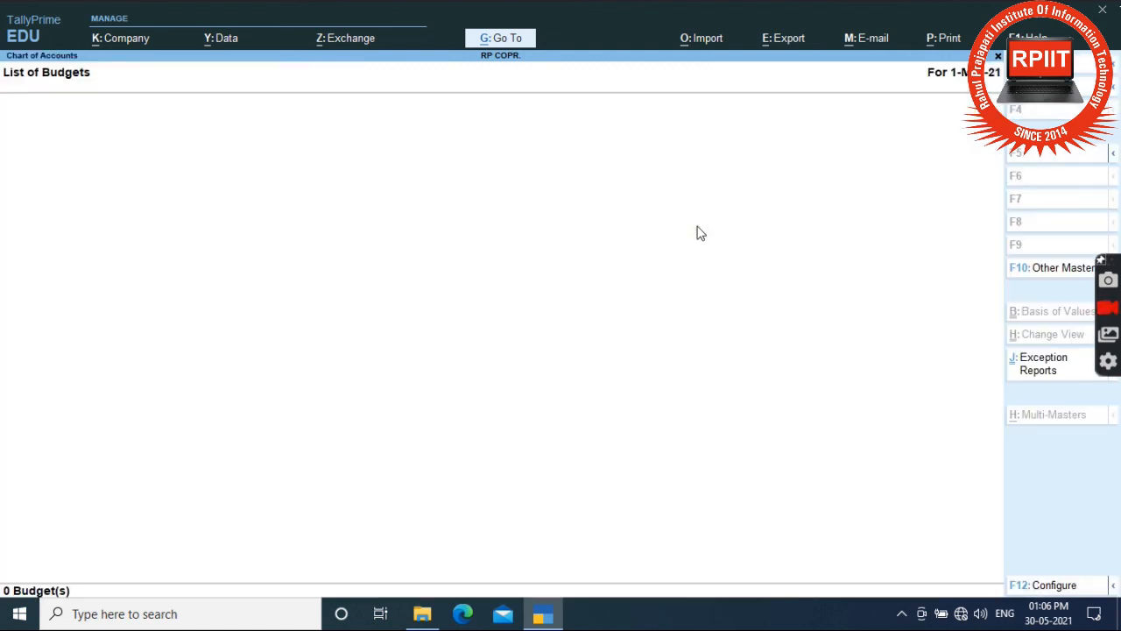
key("Escape")
key("Down")
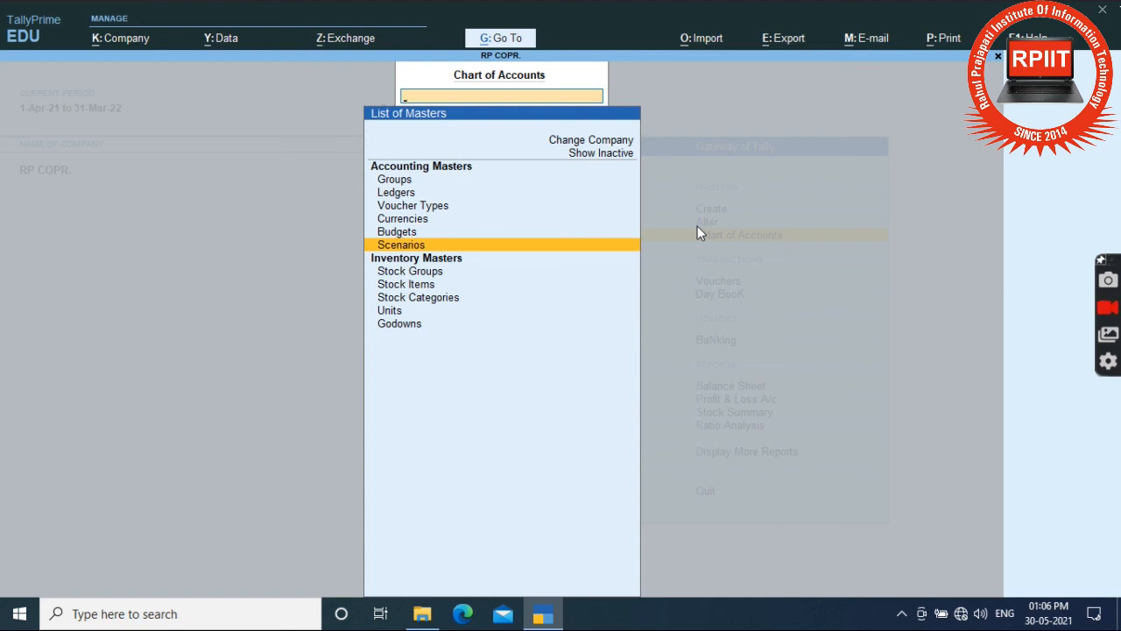
key("Escape")
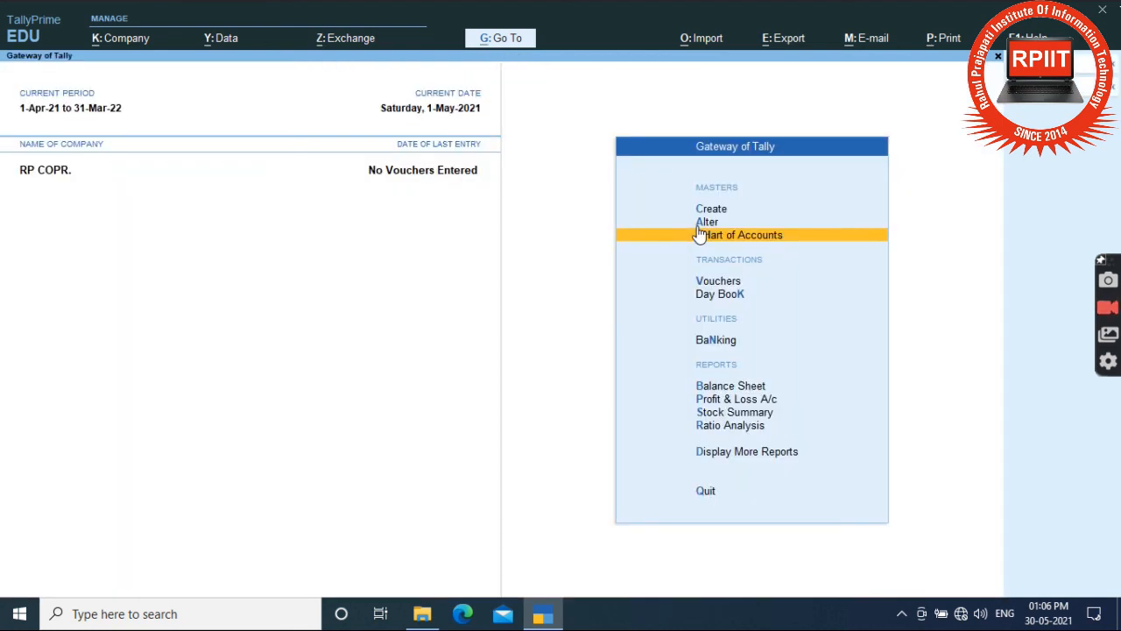